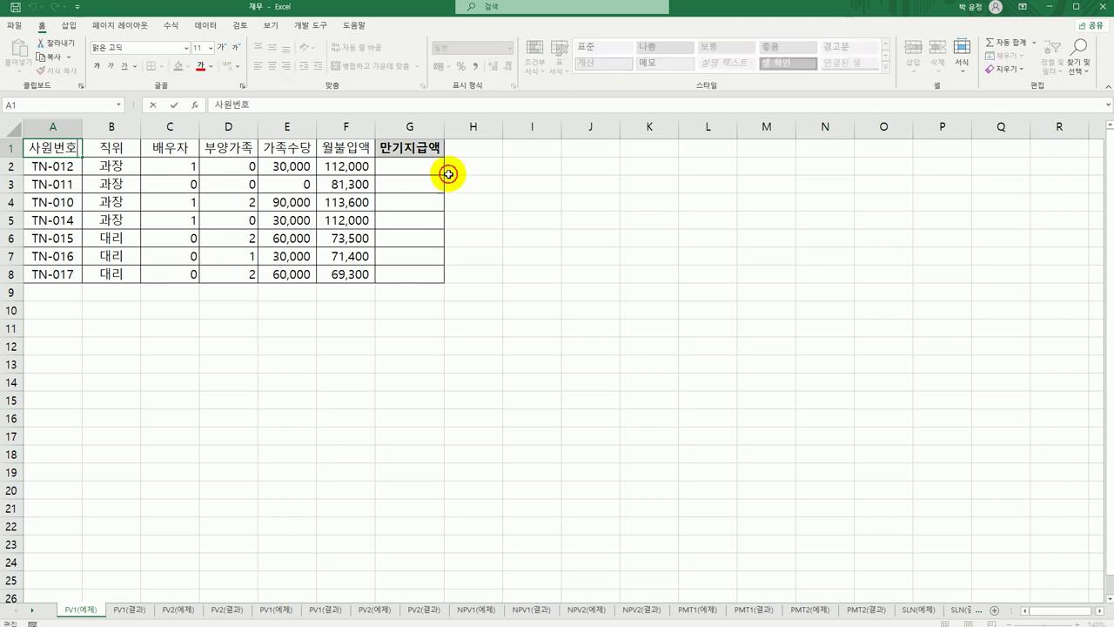
left_click(406, 220)
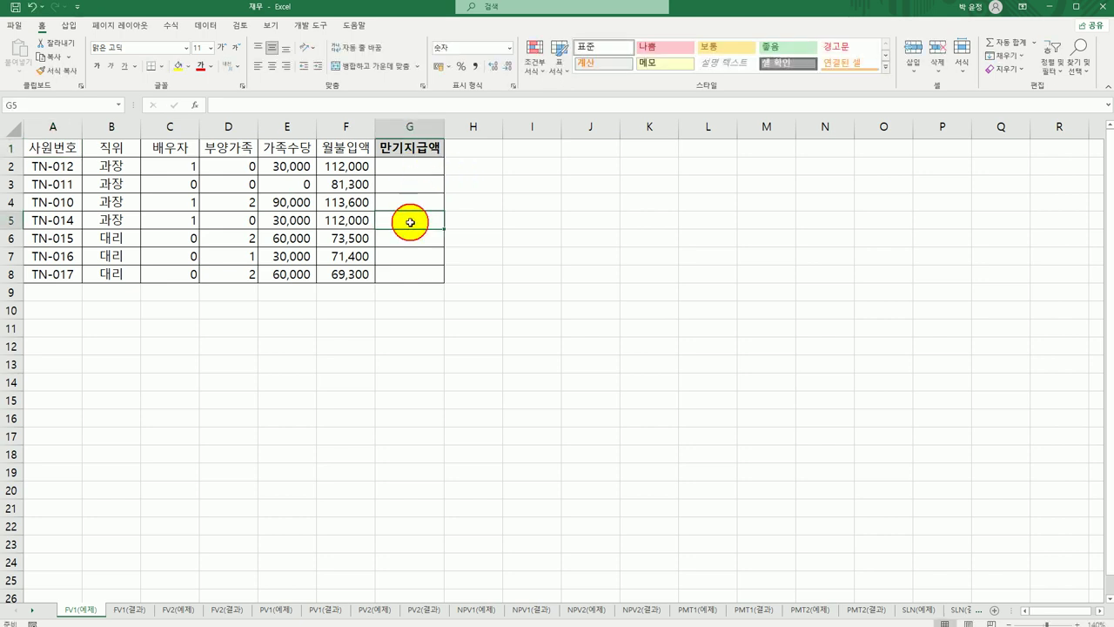
left_click(340, 150)
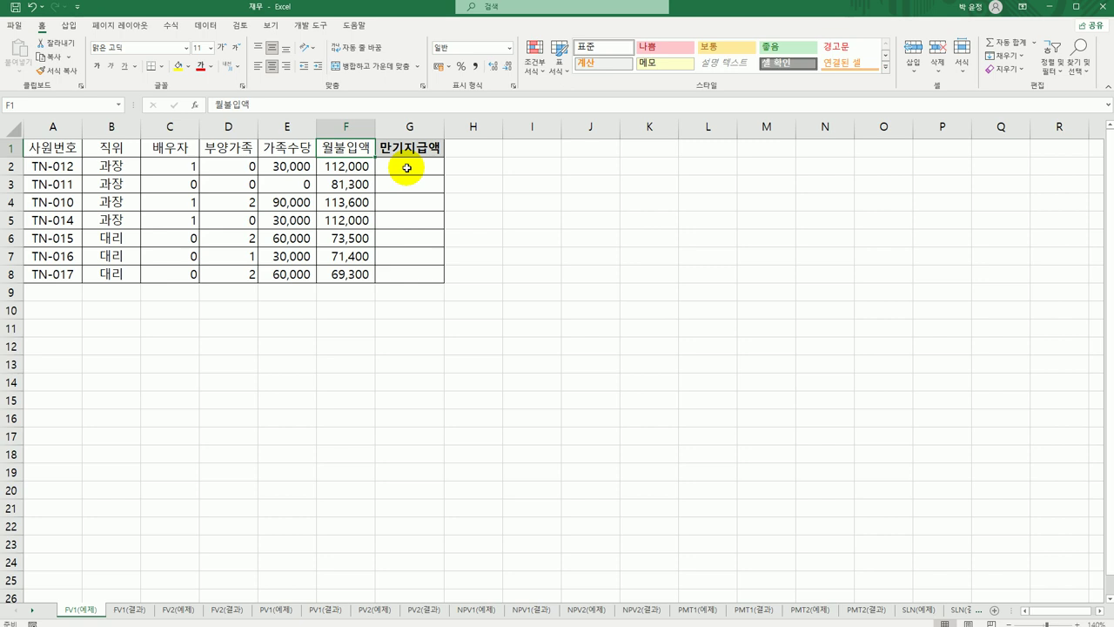
left_click(372, 167)
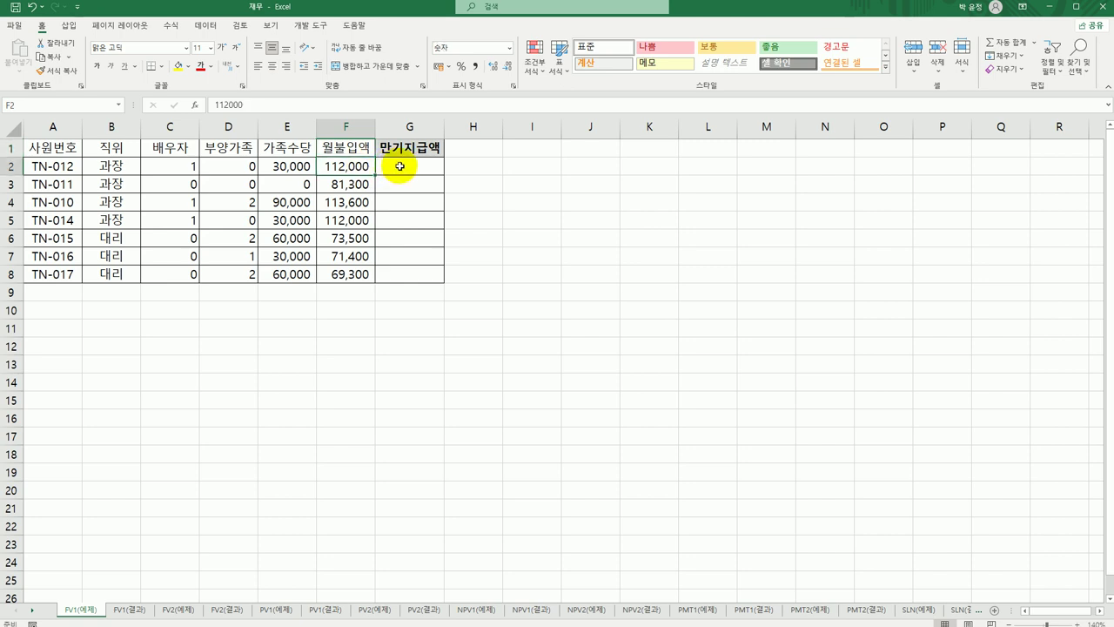
left_click(399, 166)
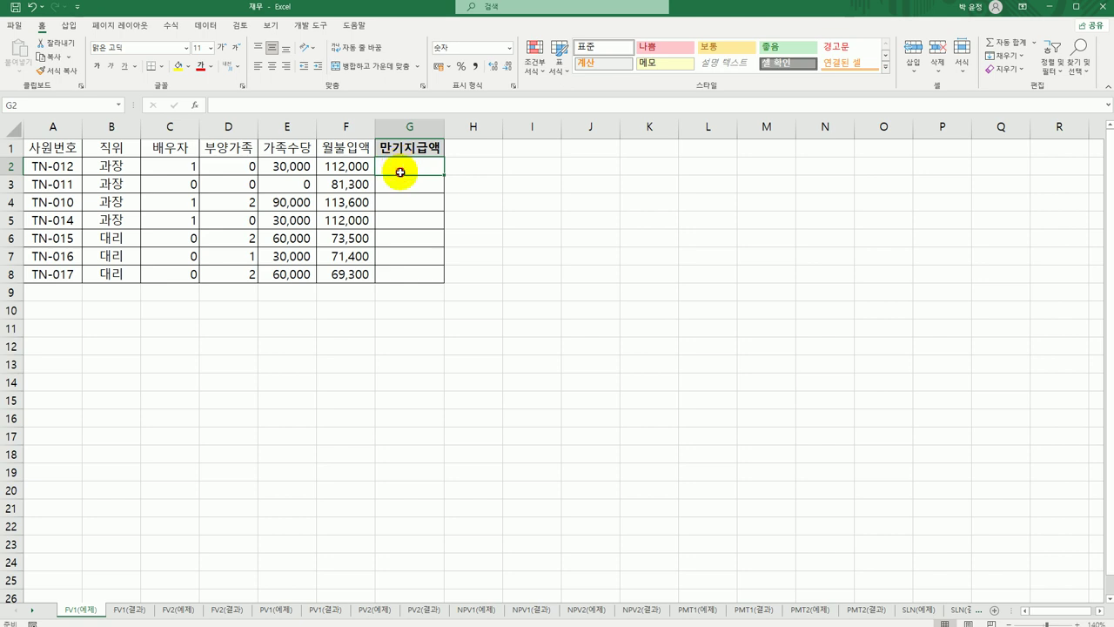
left_click_drag(400, 171, 413, 280)
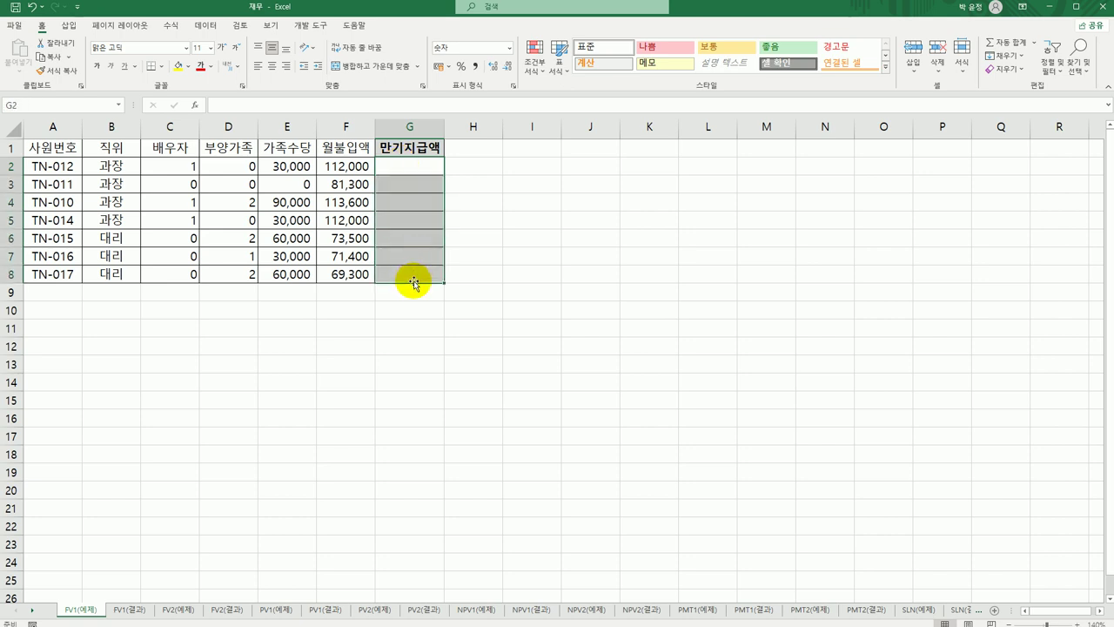
Step: Start an FV function in cell G2 under 만기지급액 and open its function arguments
left_click(414, 165)
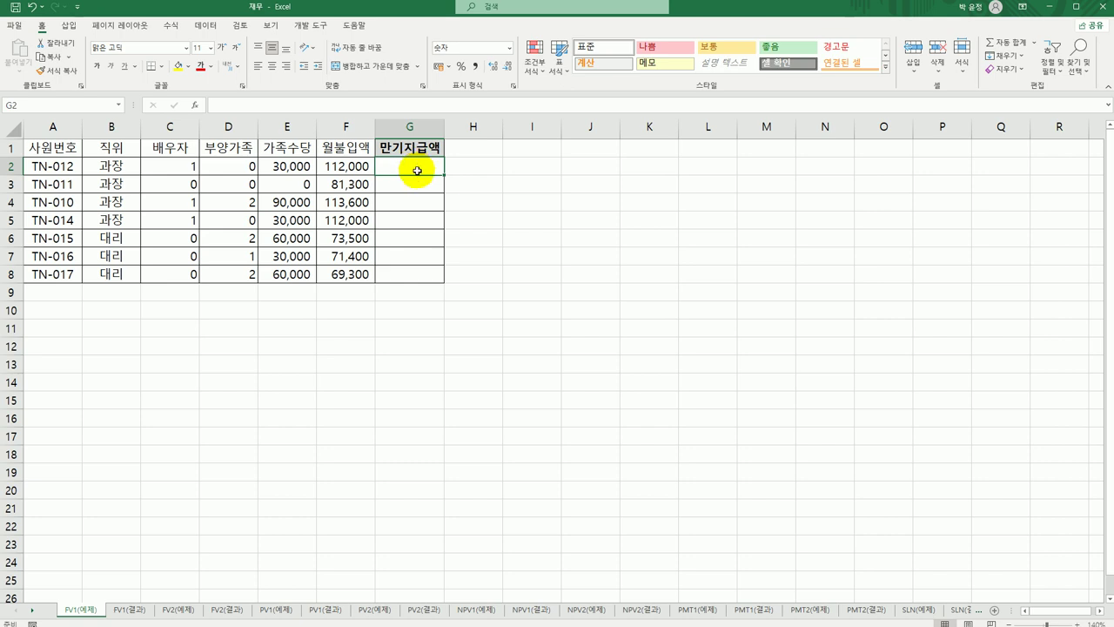
type("=")
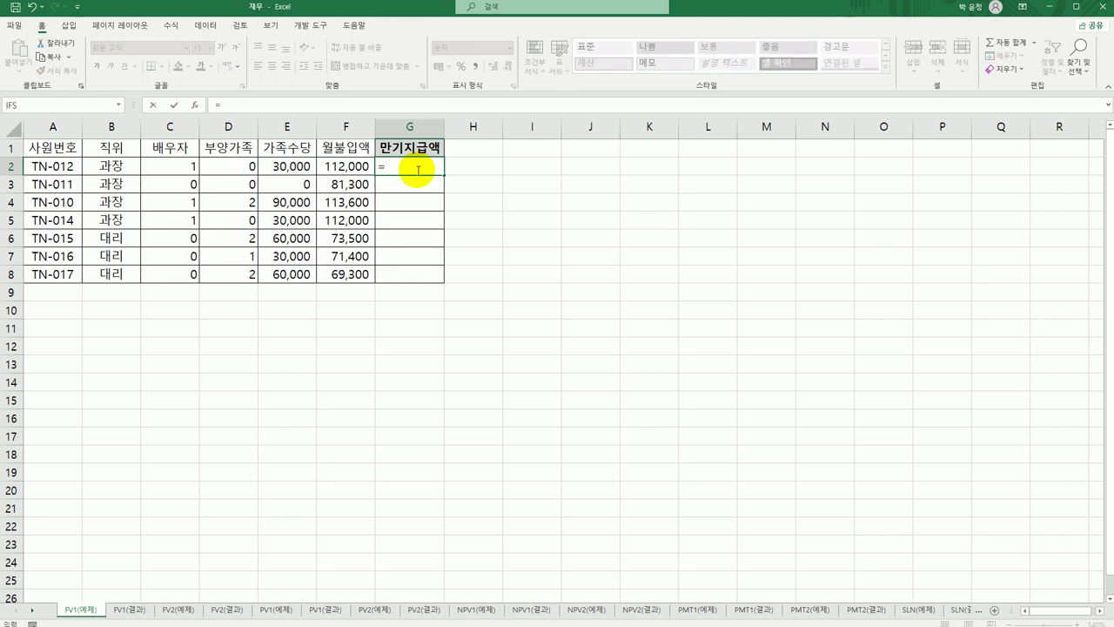
type("FV")
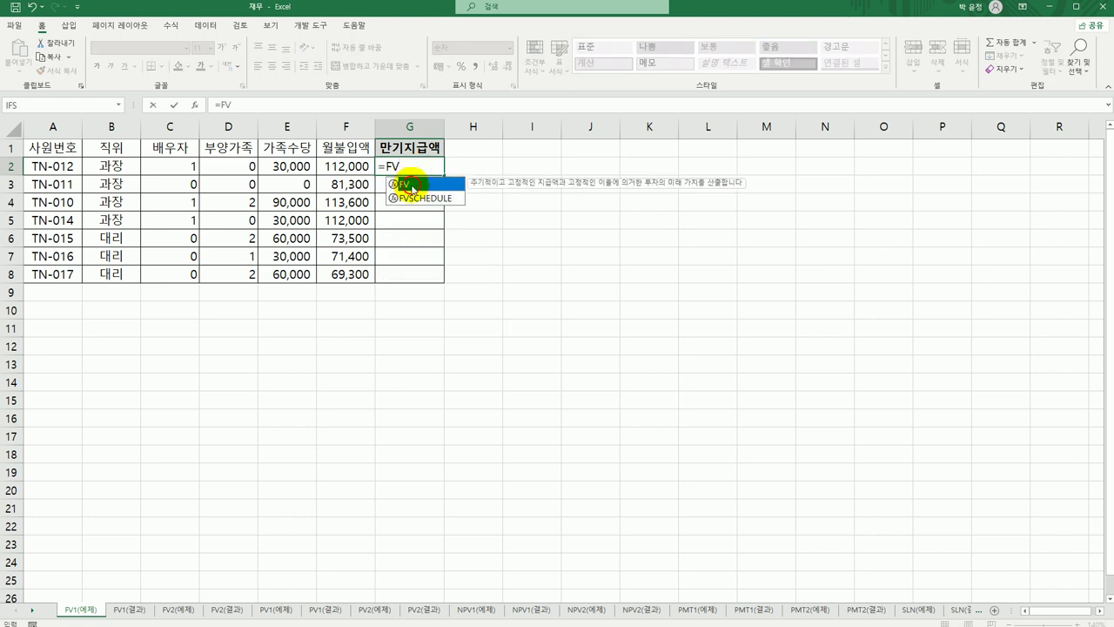
double_click(413, 188)
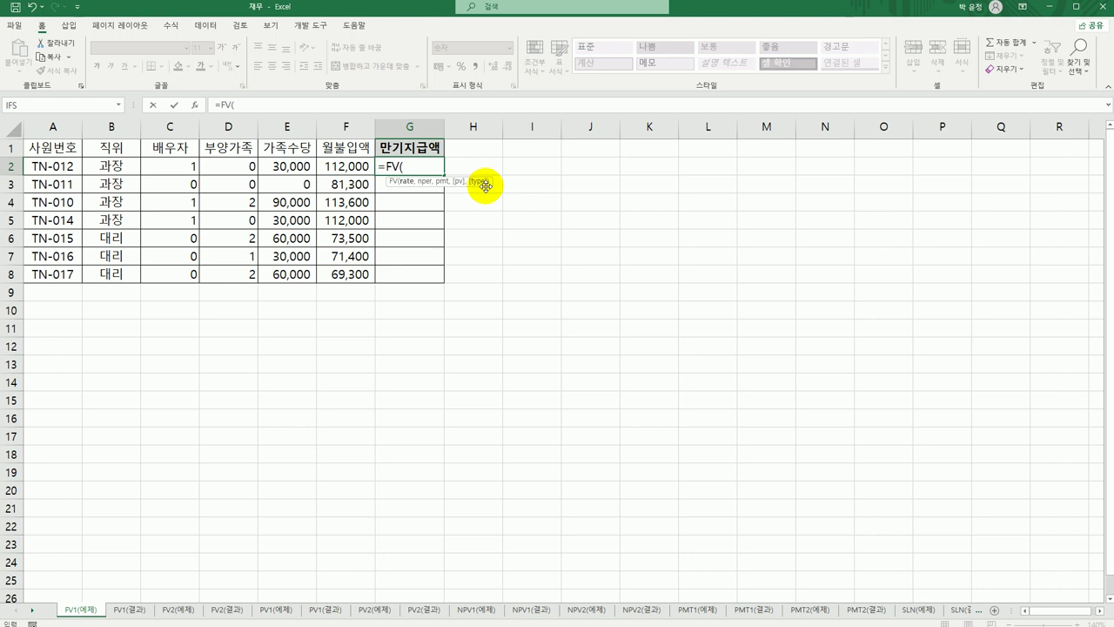
left_click(197, 109)
left_click_drag(466, 167, 647, 163)
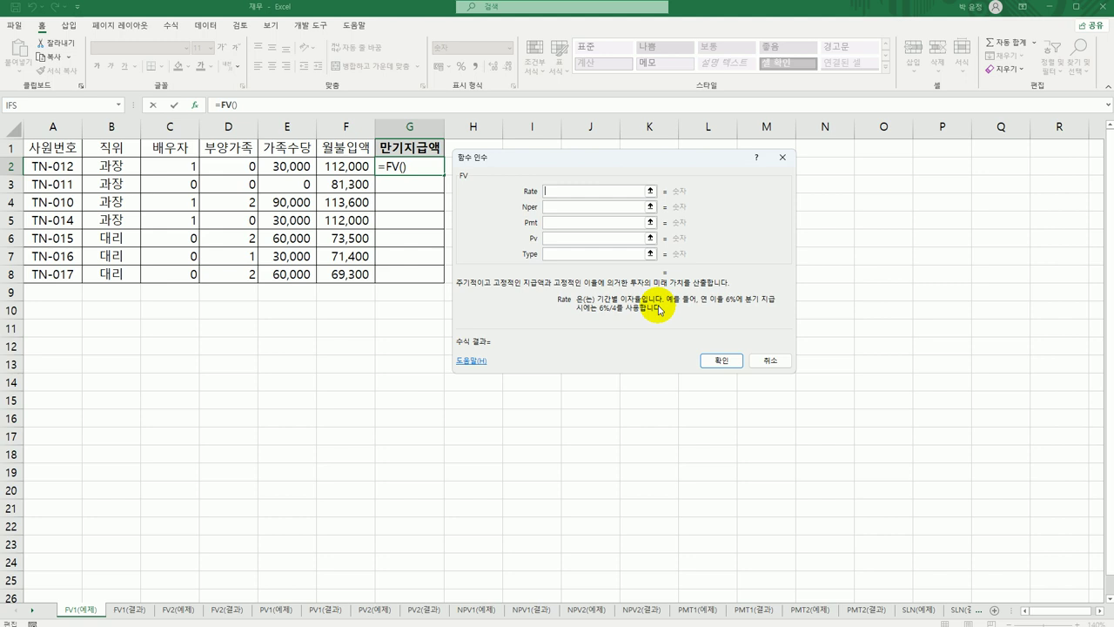
Step: Set the FV arguments Rate to 4%/12, Nper to 5*12 and Pmt to -F2
type("4%/12")
left_click(575, 207)
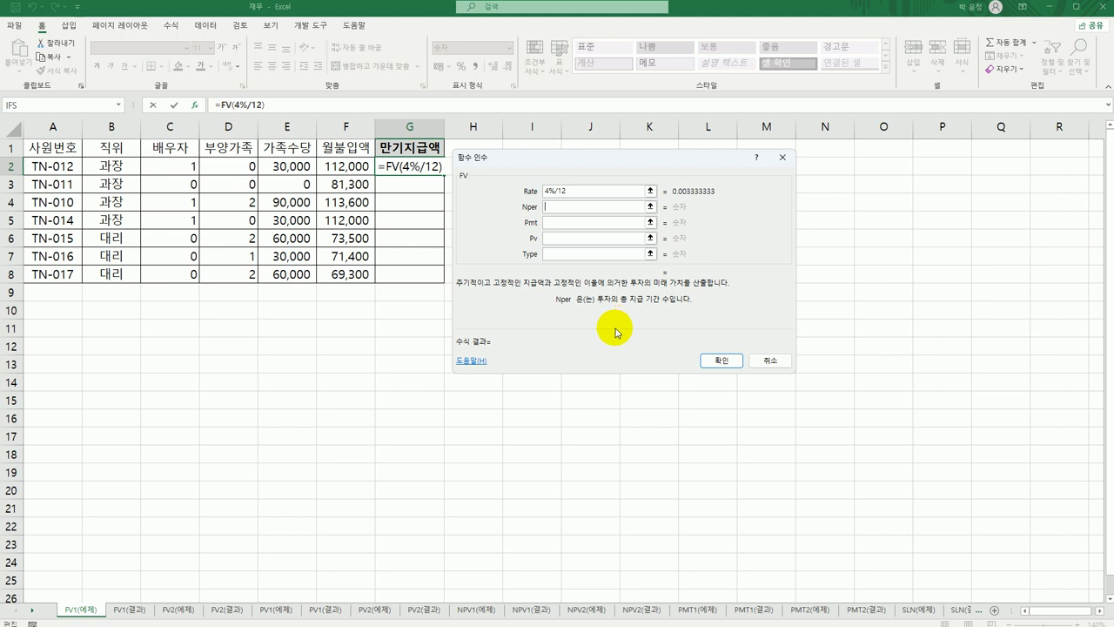
type("5*12")
left_click(576, 223)
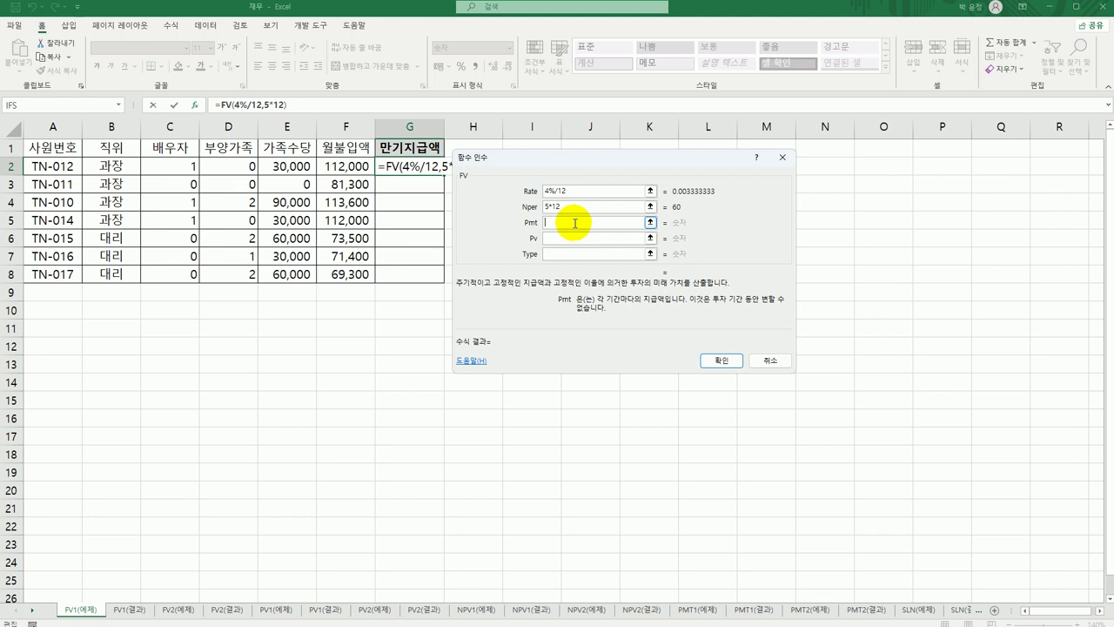
type("-")
left_click(332, 168)
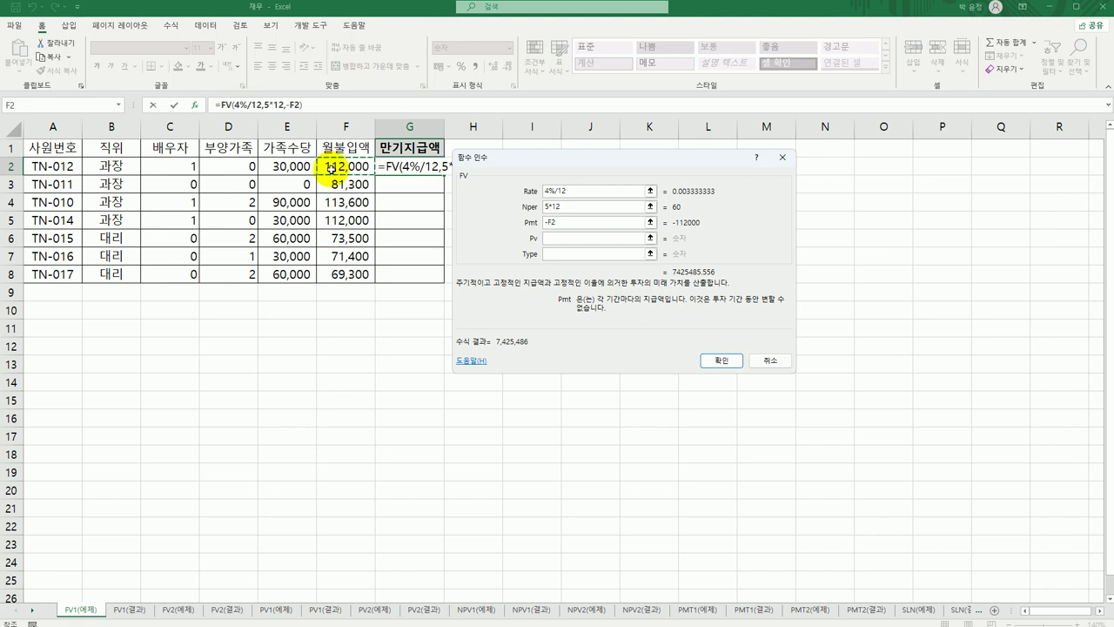
Step: Set Pv to 0 and Type to 1 for the FV function, and accept the formula in G2
left_click(563, 242)
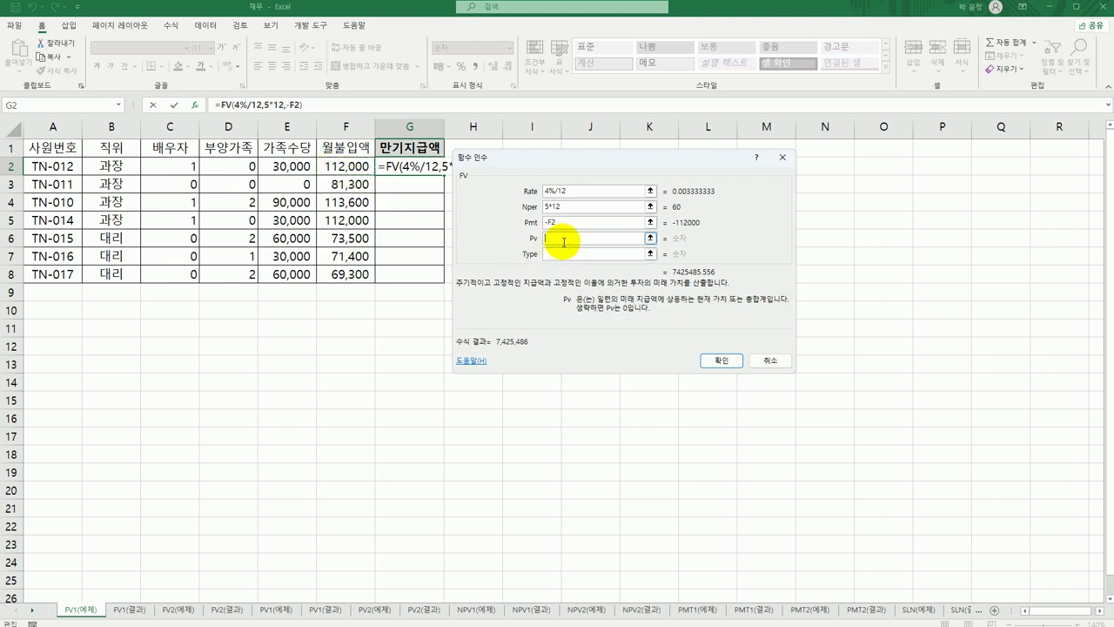
type("0")
left_click(565, 258)
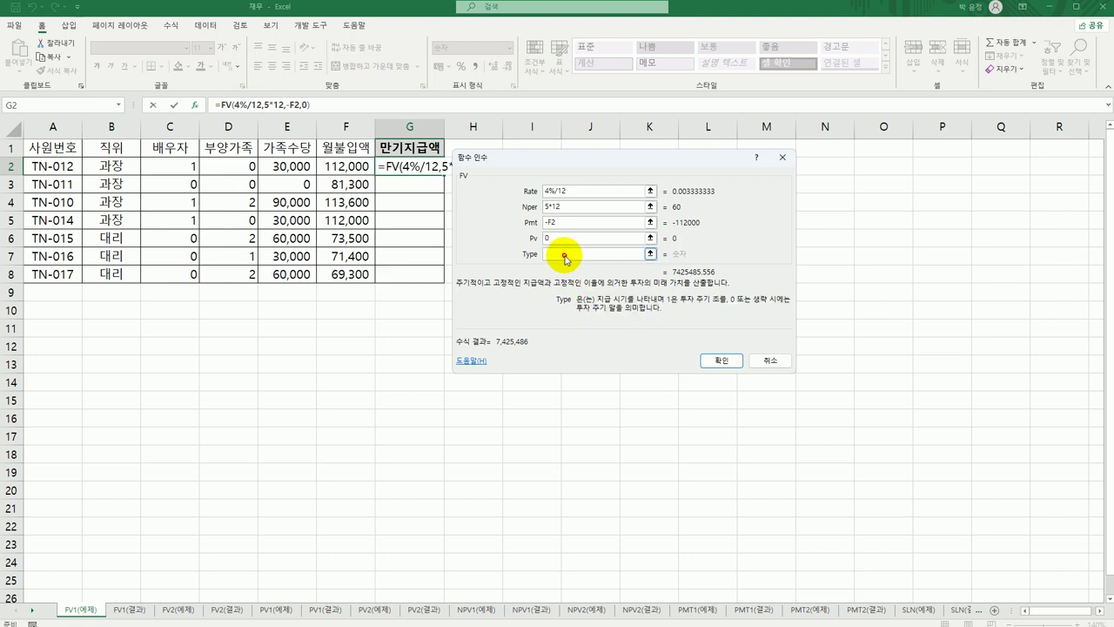
left_click(562, 236)
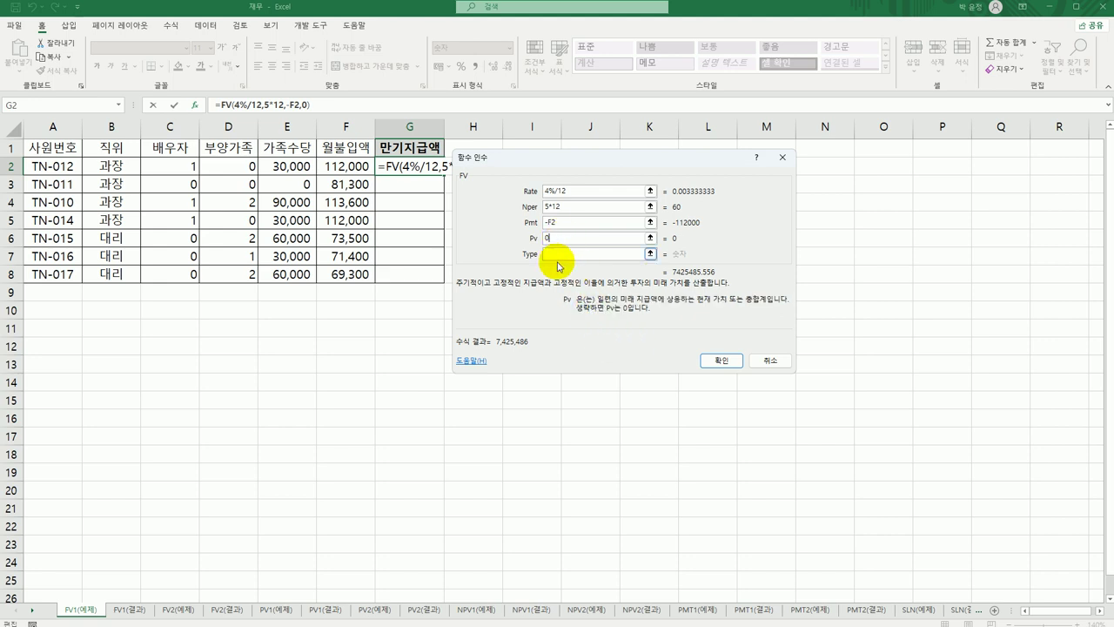
left_click(557, 253)
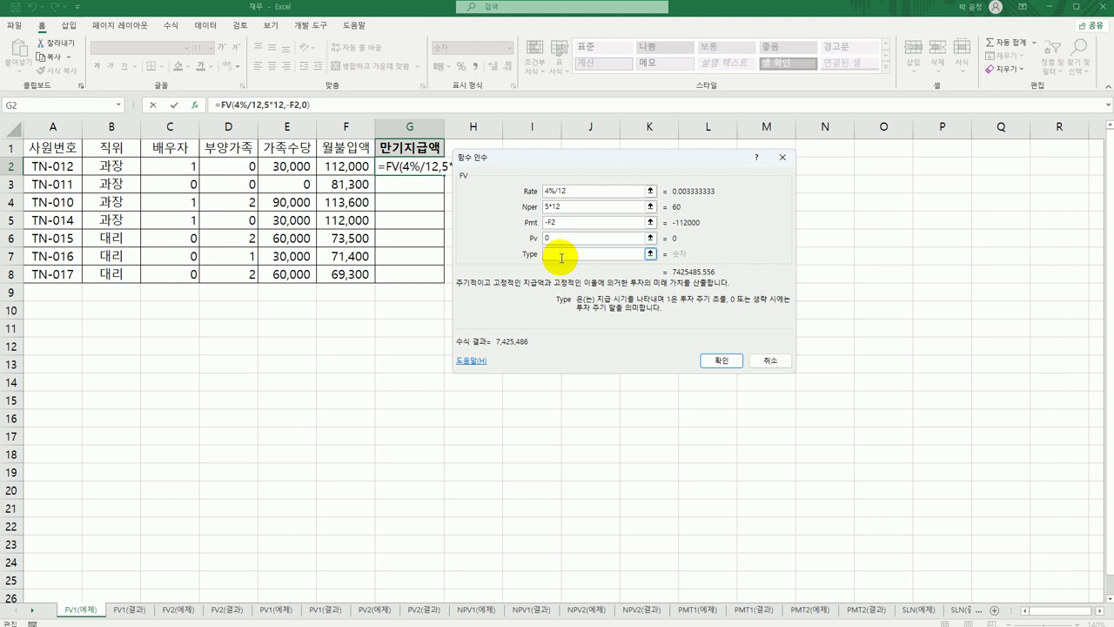
type("1")
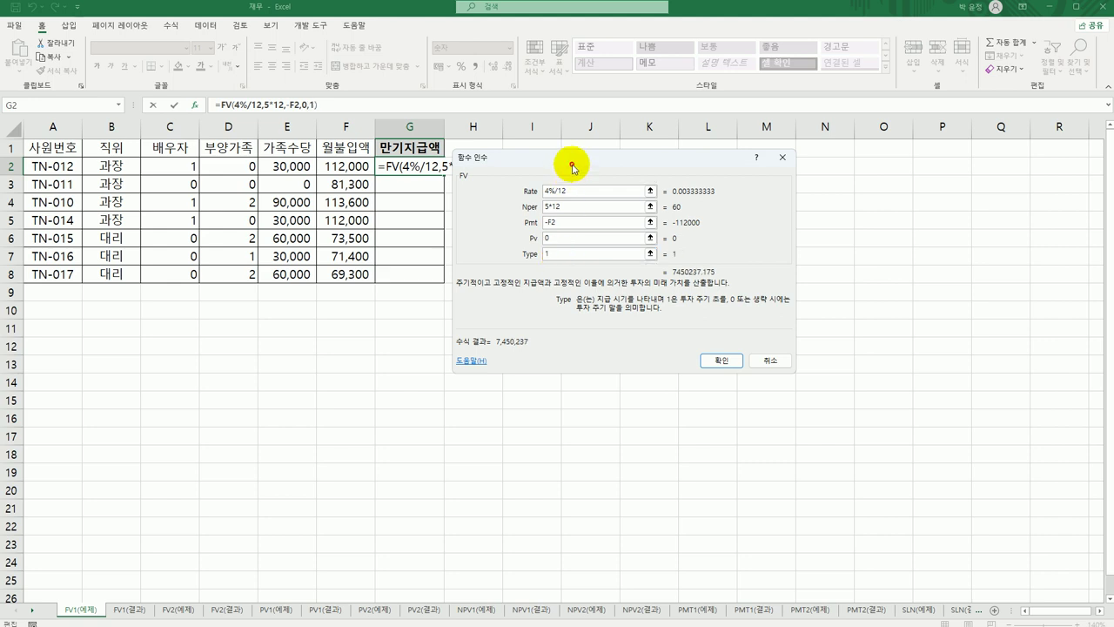
left_click_drag(571, 165, 679, 153)
left_click(837, 347)
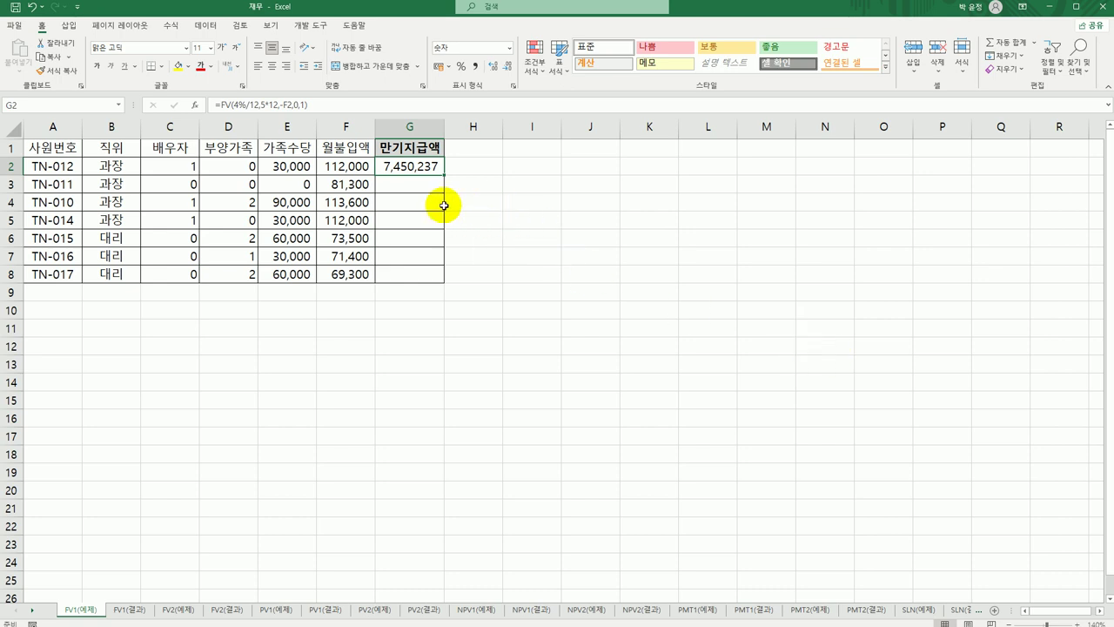
Step: Wrap the FV formula in G2 in ROUNDUP with -3 as the number of digits
double_click(381, 164)
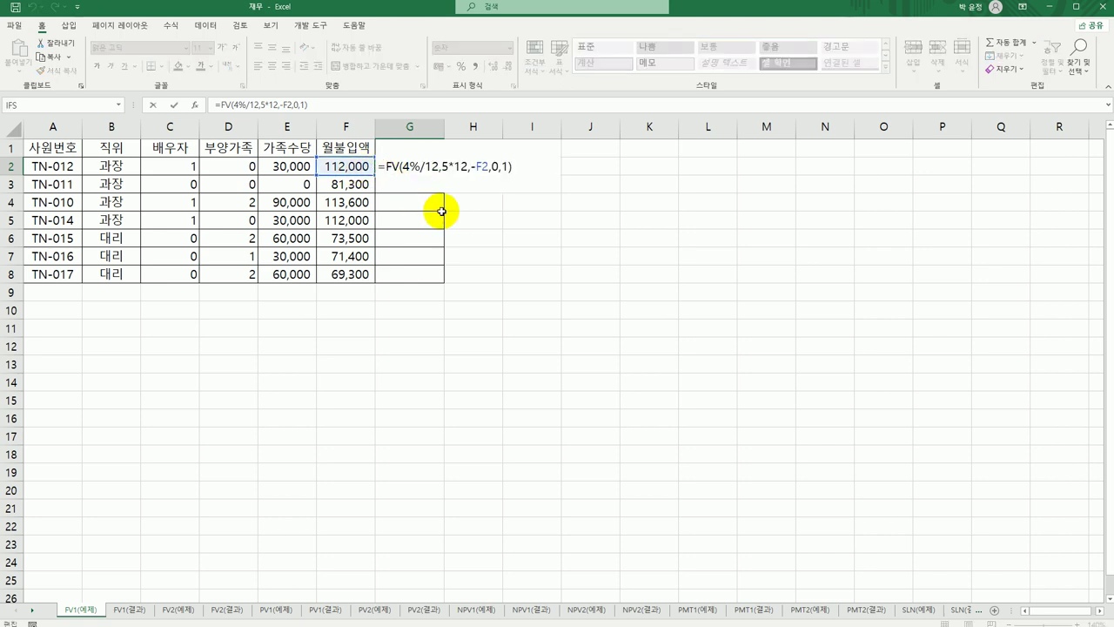
type("ROUN")
key("Down")
key("Down")
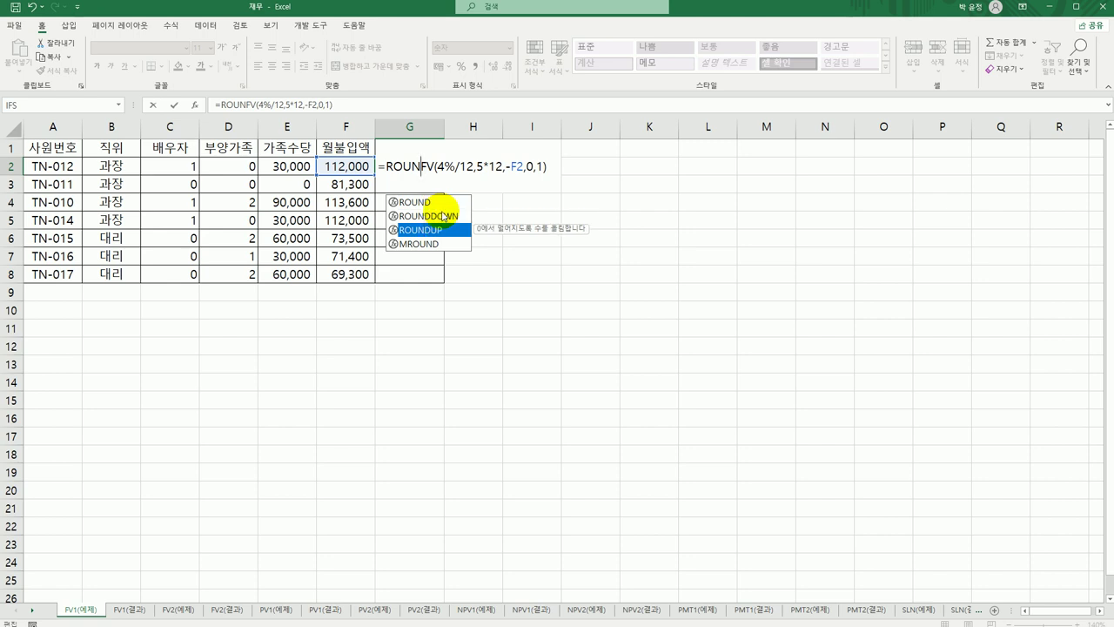
key("Tab")
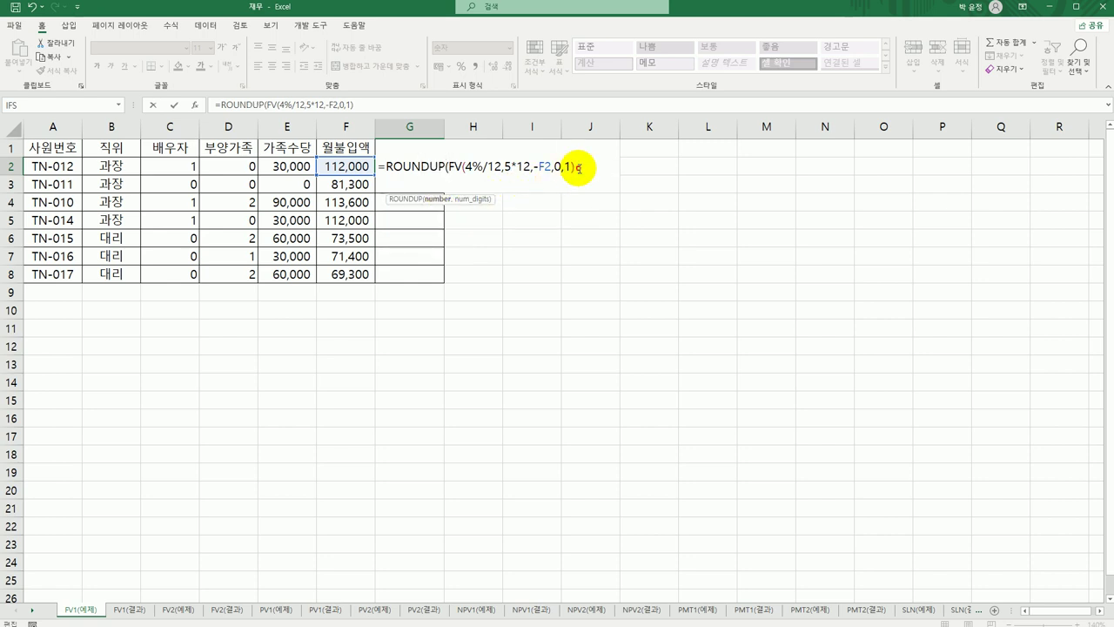
left_click(576, 166)
type(",")
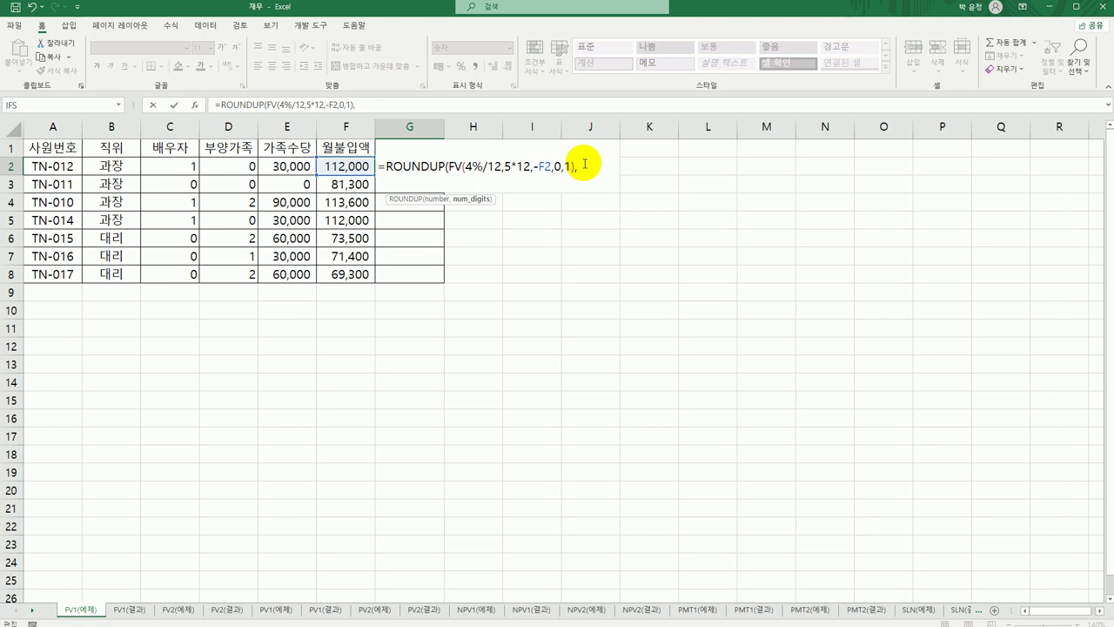
type("-F")
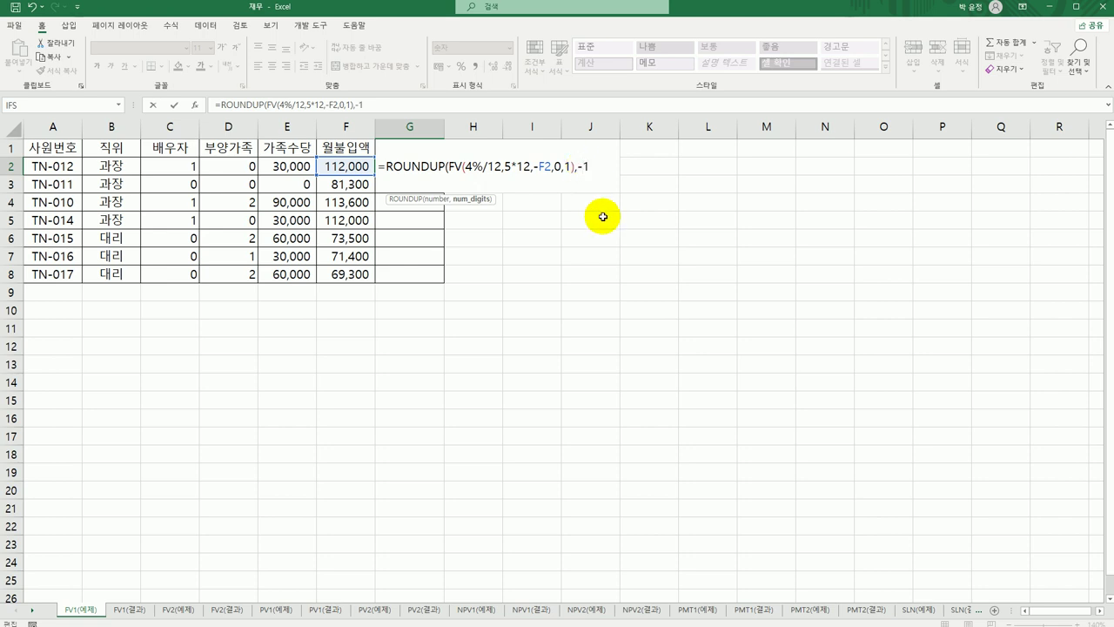
type("2")
key("BackSpace")
type("3)")
key("Return")
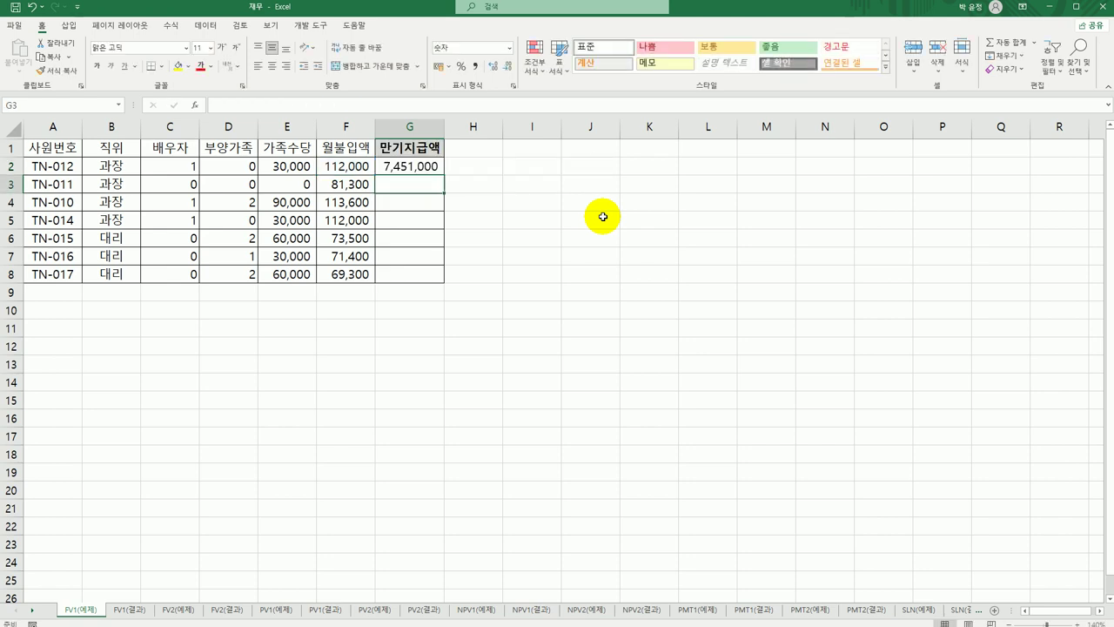
Step: Fill the G2 formula down through G8 and compare the column with the FV1(결과) sheet
left_click(427, 169)
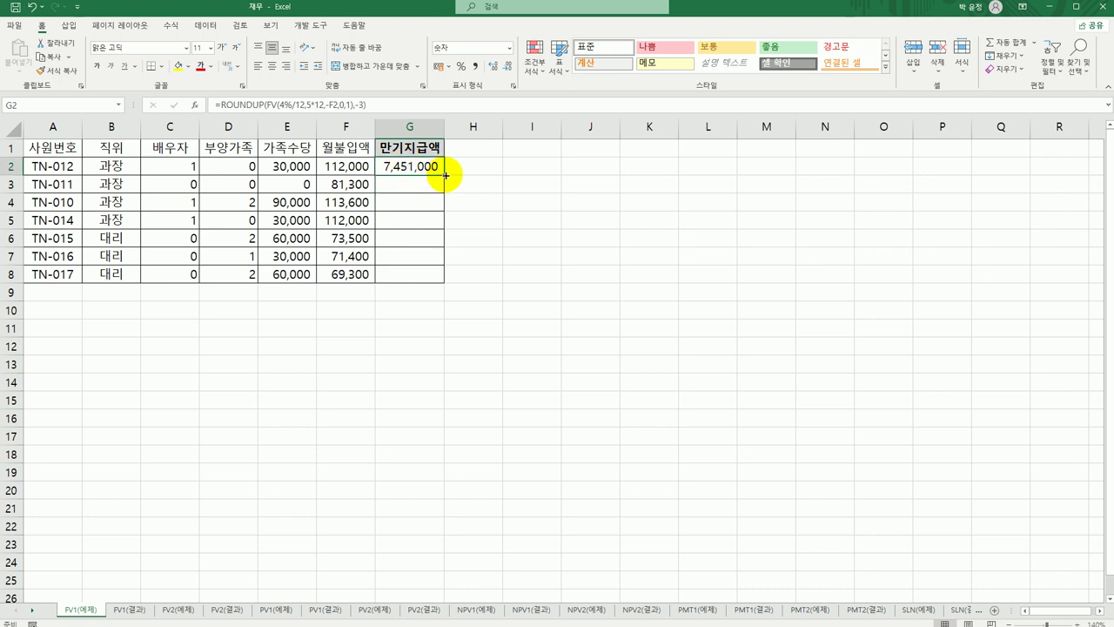
left_click_drag(446, 174, 435, 281)
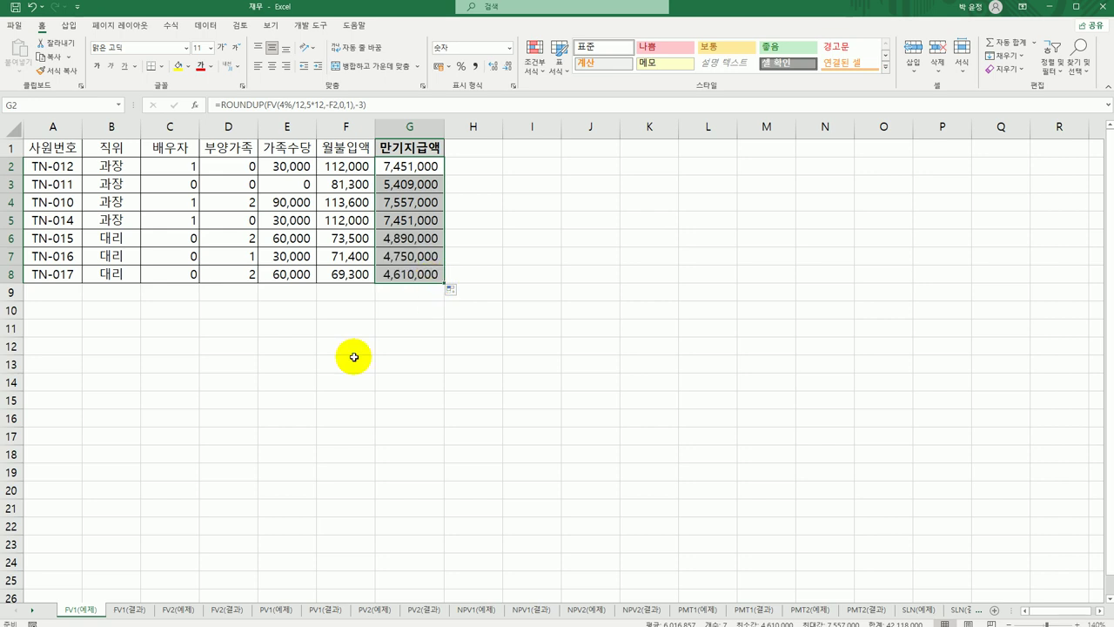
left_click(139, 613)
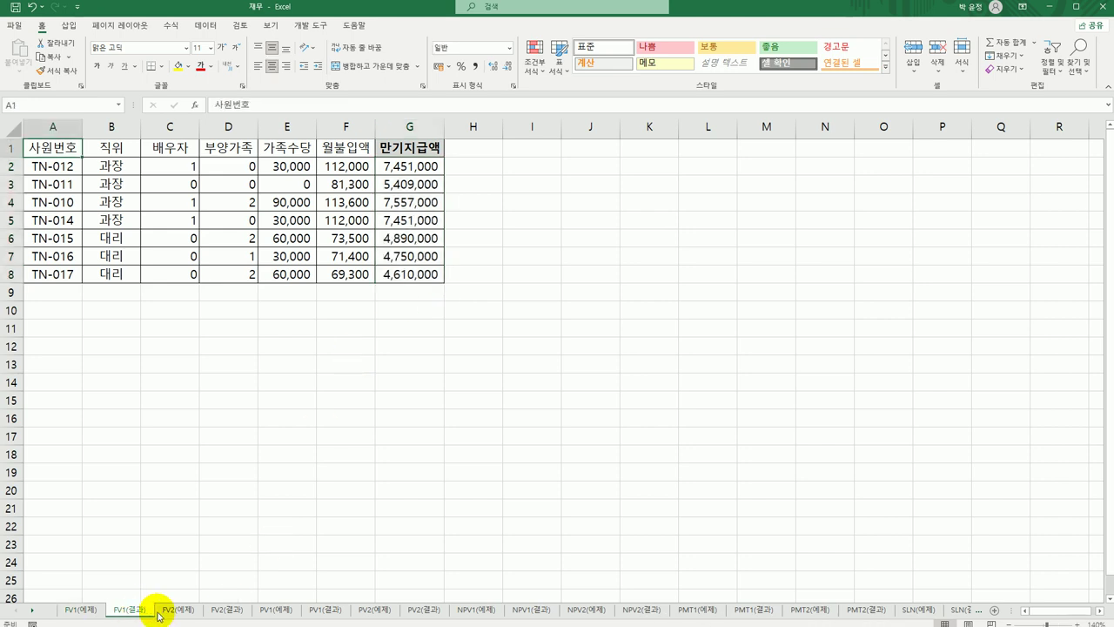
Step: Switch to the FV2(예제) sheet and review its 매월적립금, 연이율 and 적립기간 cells
left_click(174, 612)
left_click(154, 274)
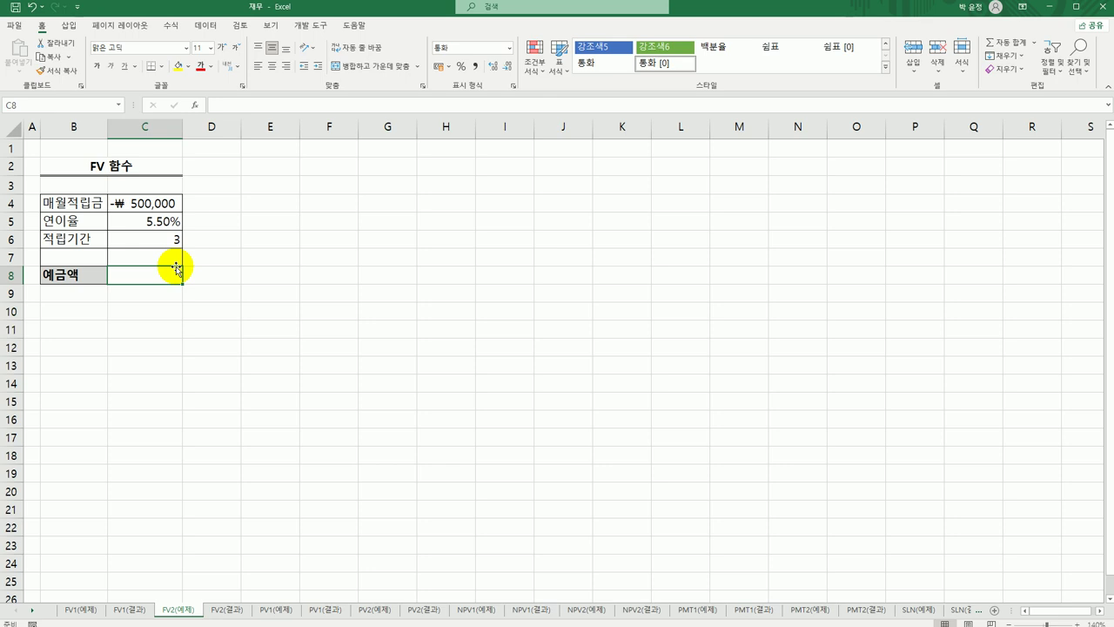
left_click(165, 206)
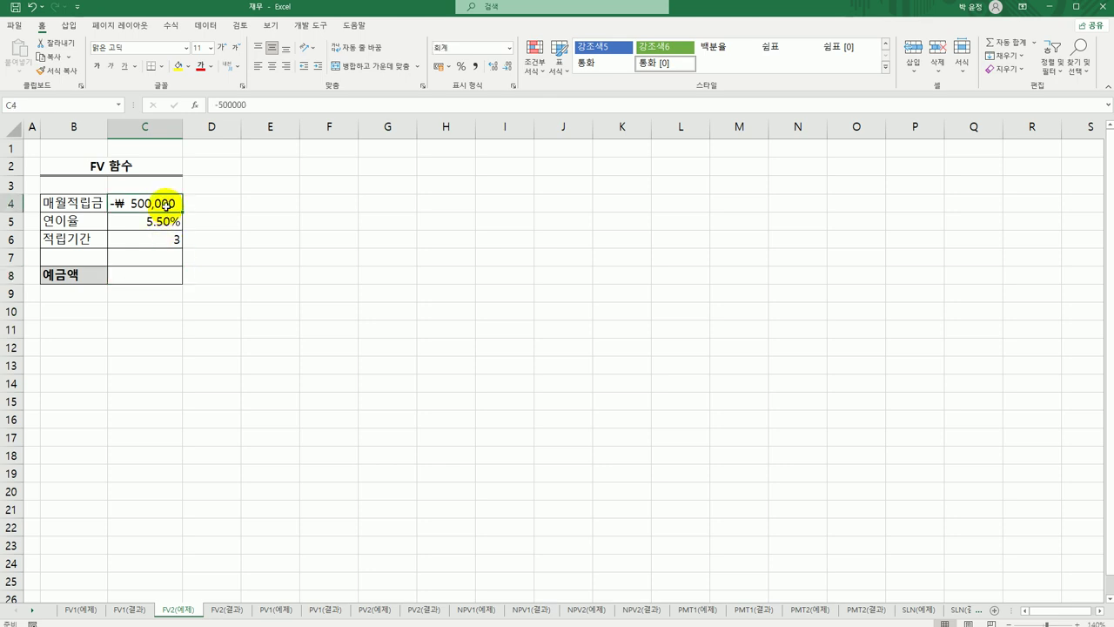
left_click(170, 225)
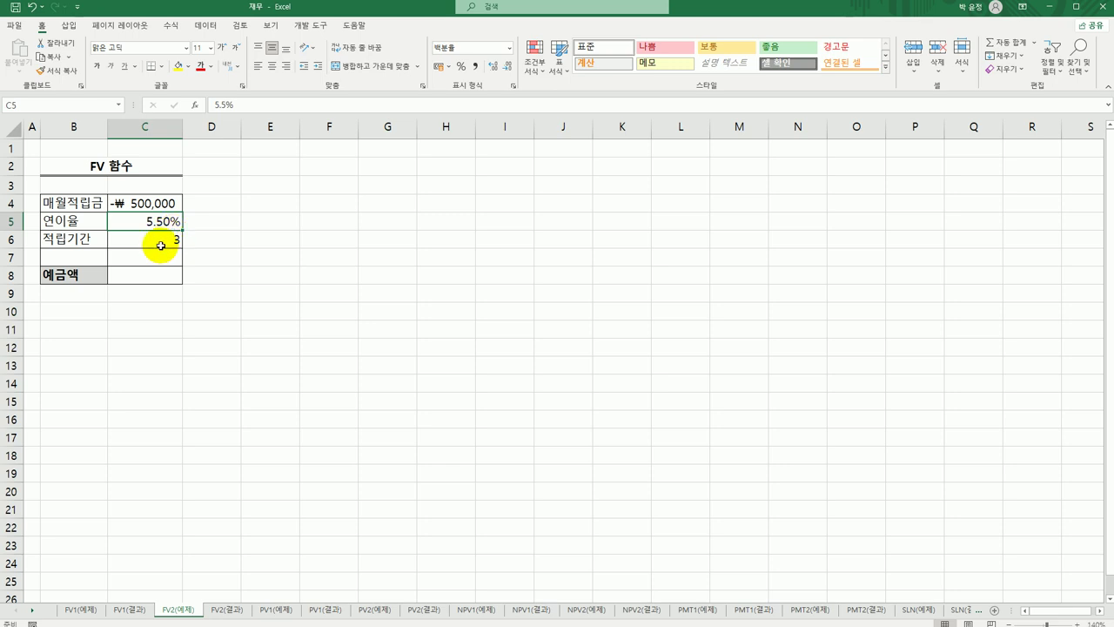
left_click(163, 244)
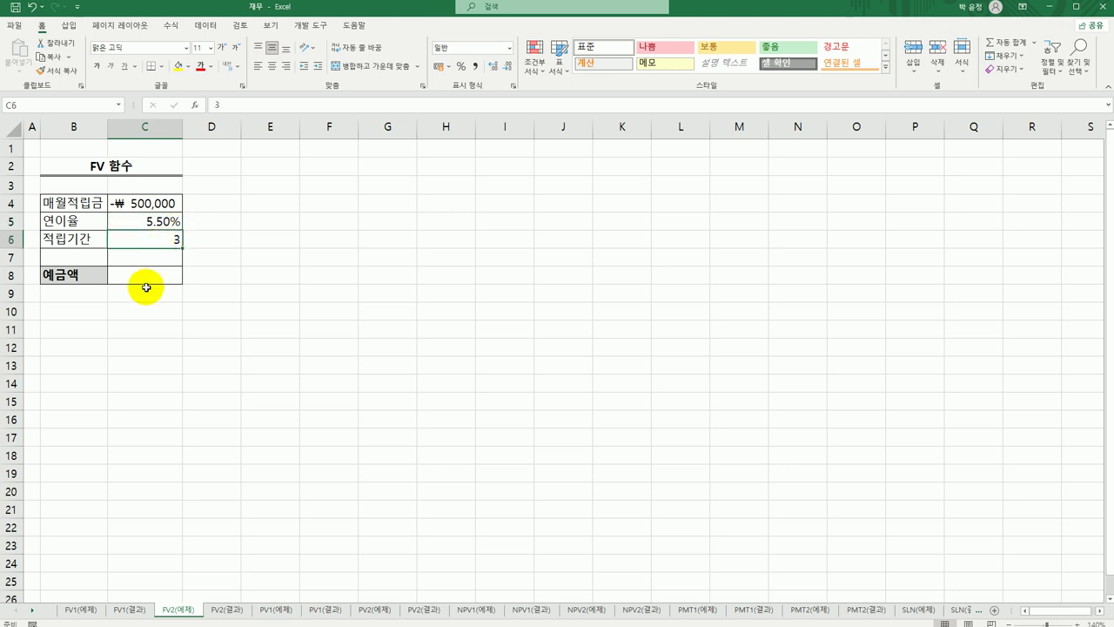
Step: Start an FV function in 예금액 cell C8 with Rate set to C5/12 and Nper set to C6*12
left_click(149, 276)
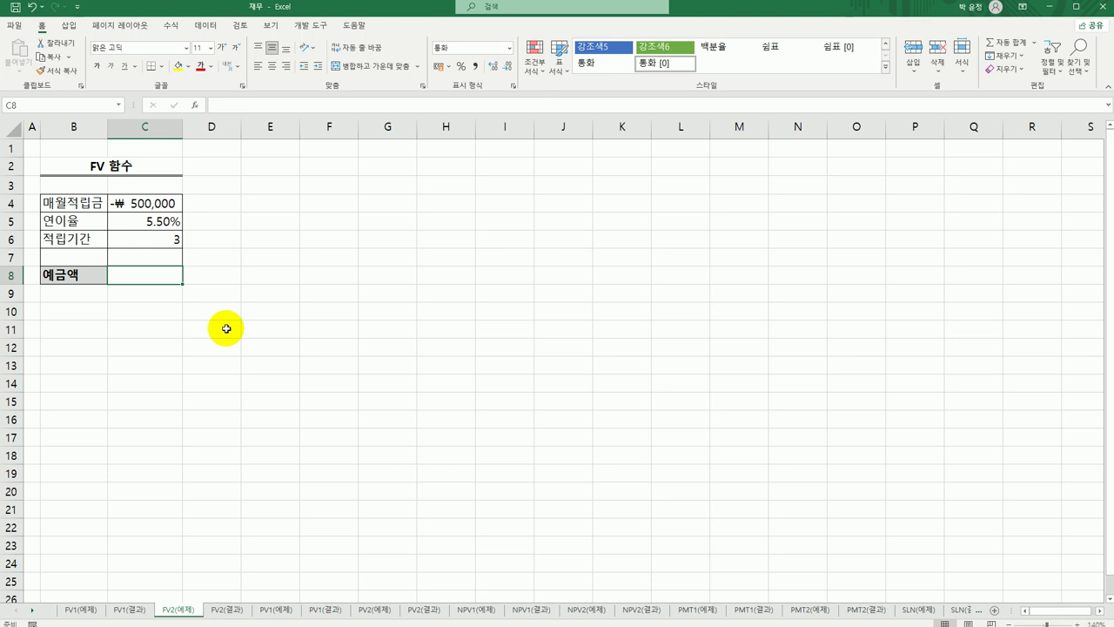
type("=")
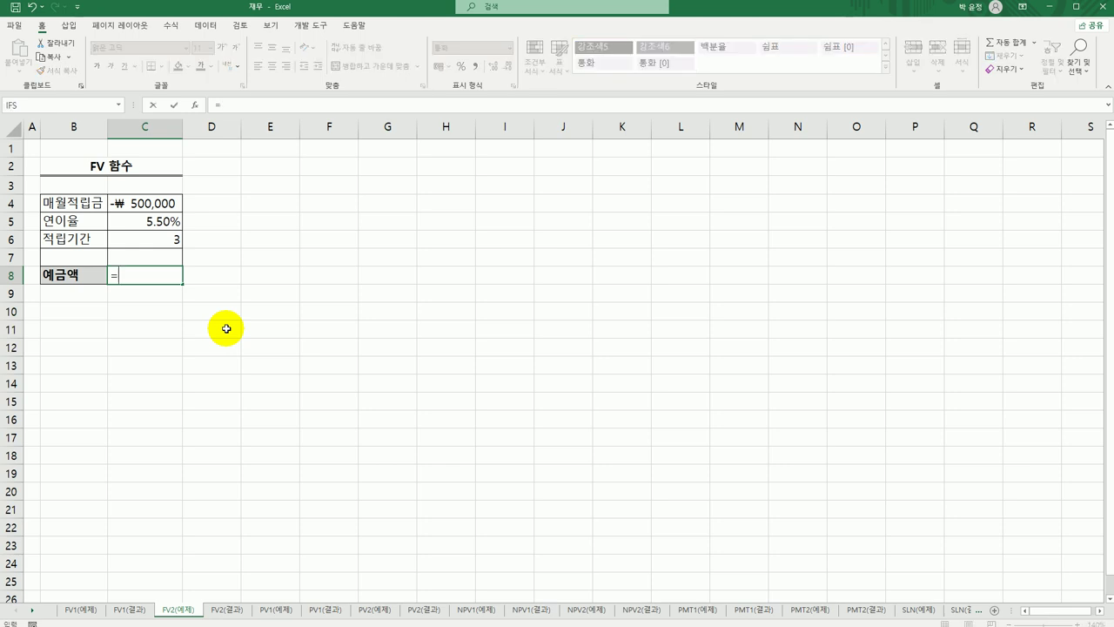
type("FV(")
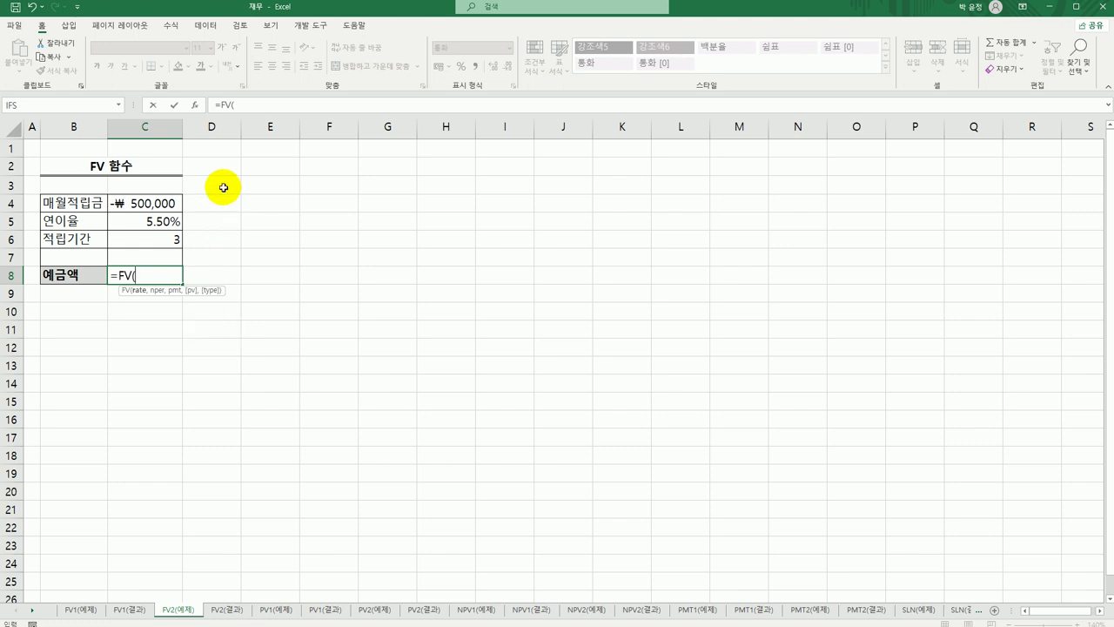
left_click(200, 105)
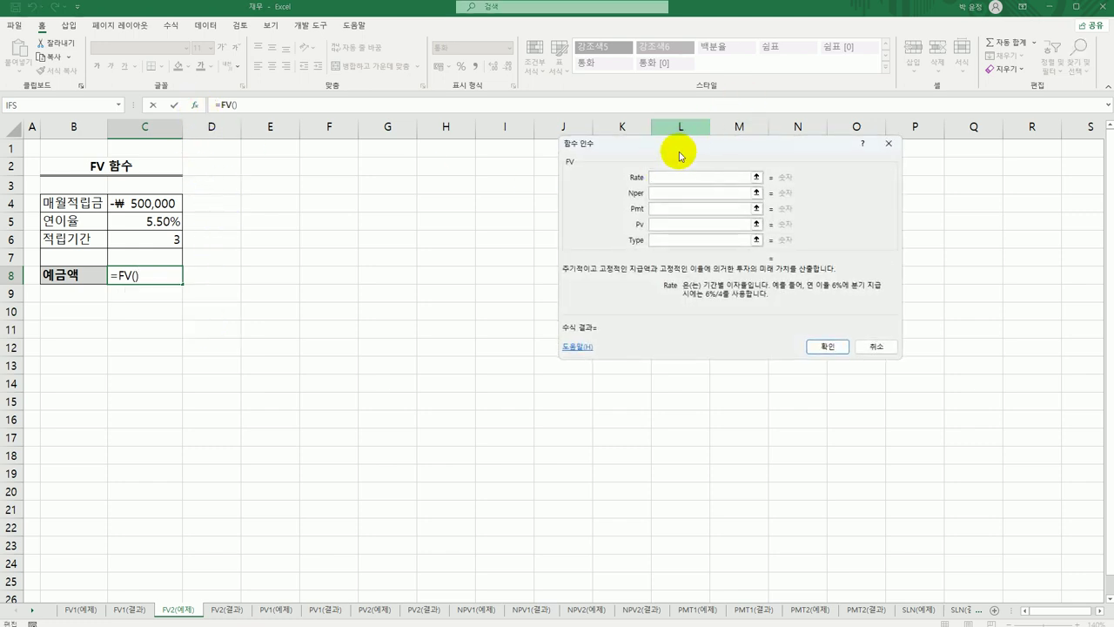
left_click_drag(679, 149, 379, 168)
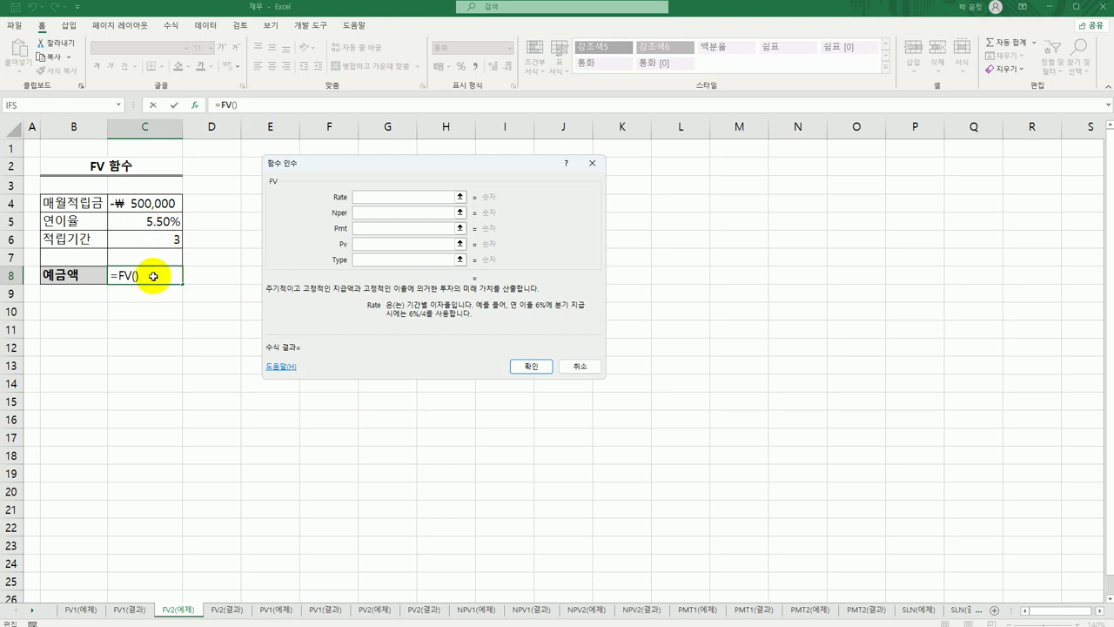
left_click(150, 221)
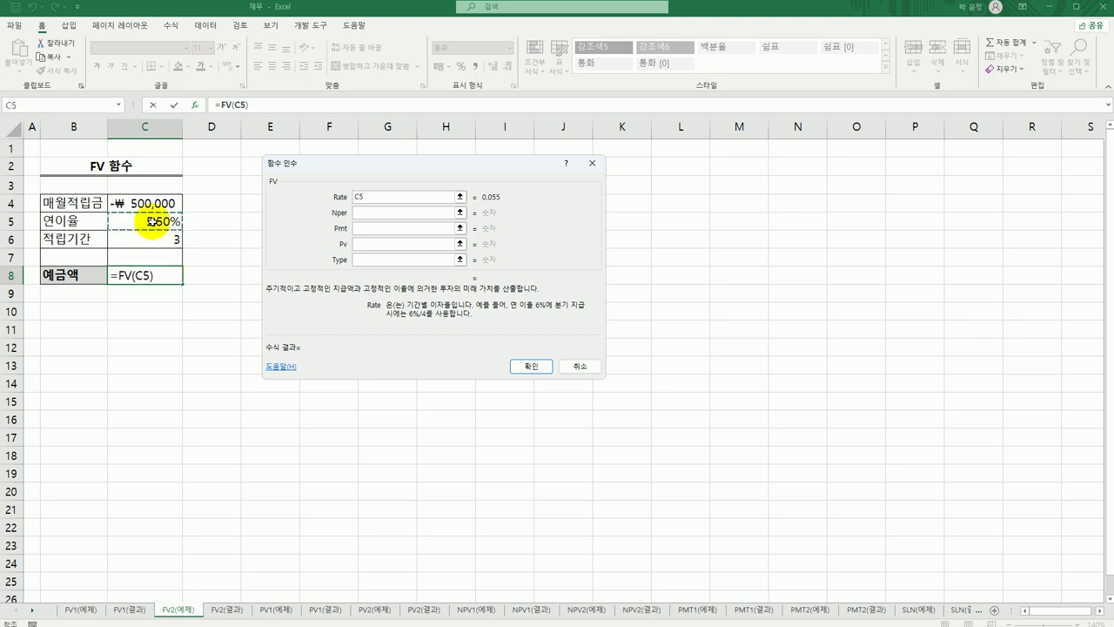
type("/12")
key("Tab")
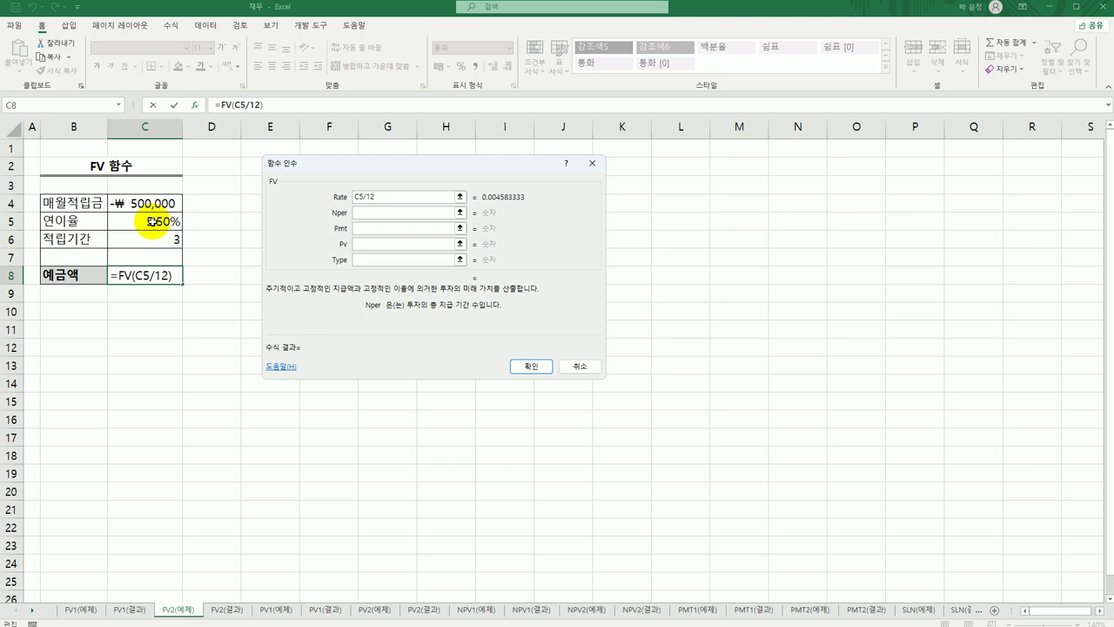
left_click(157, 235)
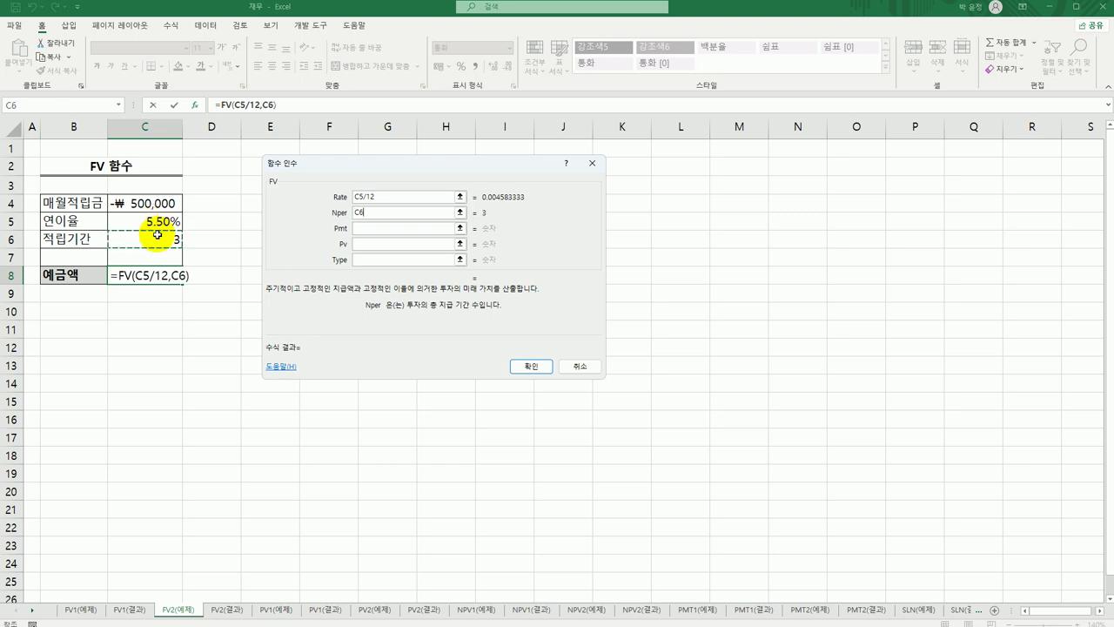
type("*12")
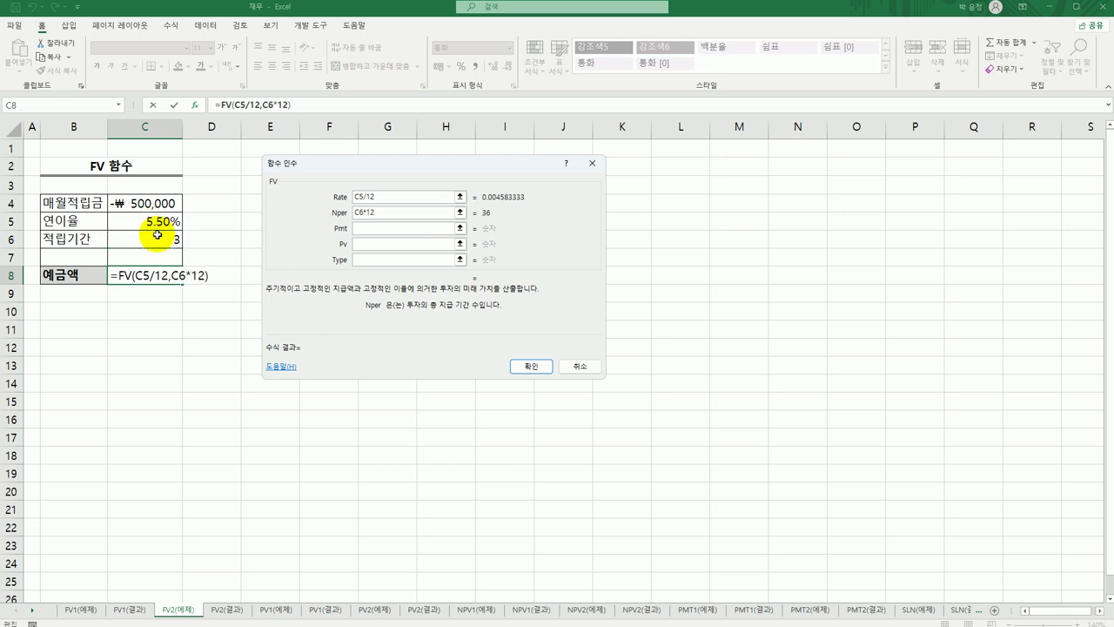
Step: Set Pmt to C4, Pv to 0 and Type to 1 for the FV function, and accept the formula in C8
left_click(369, 228)
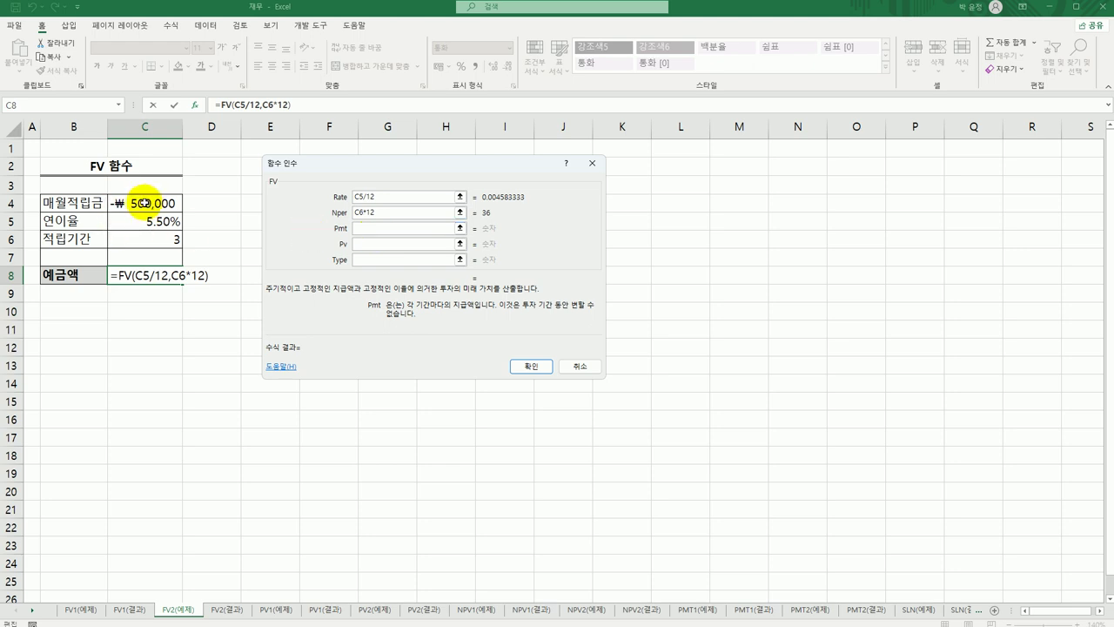
left_click(117, 202)
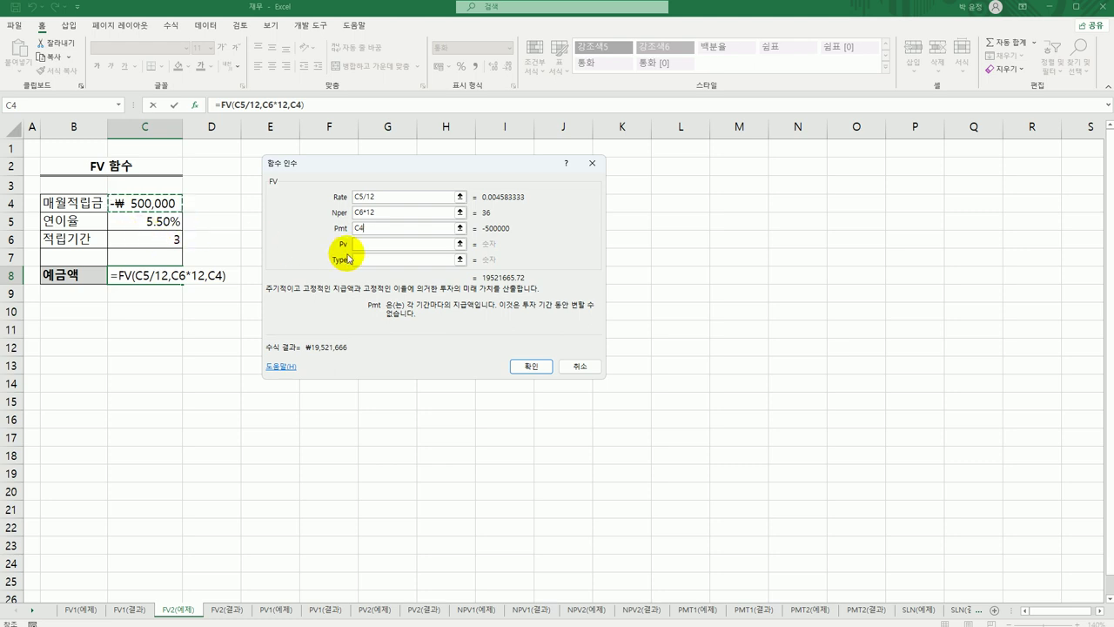
left_click(371, 249)
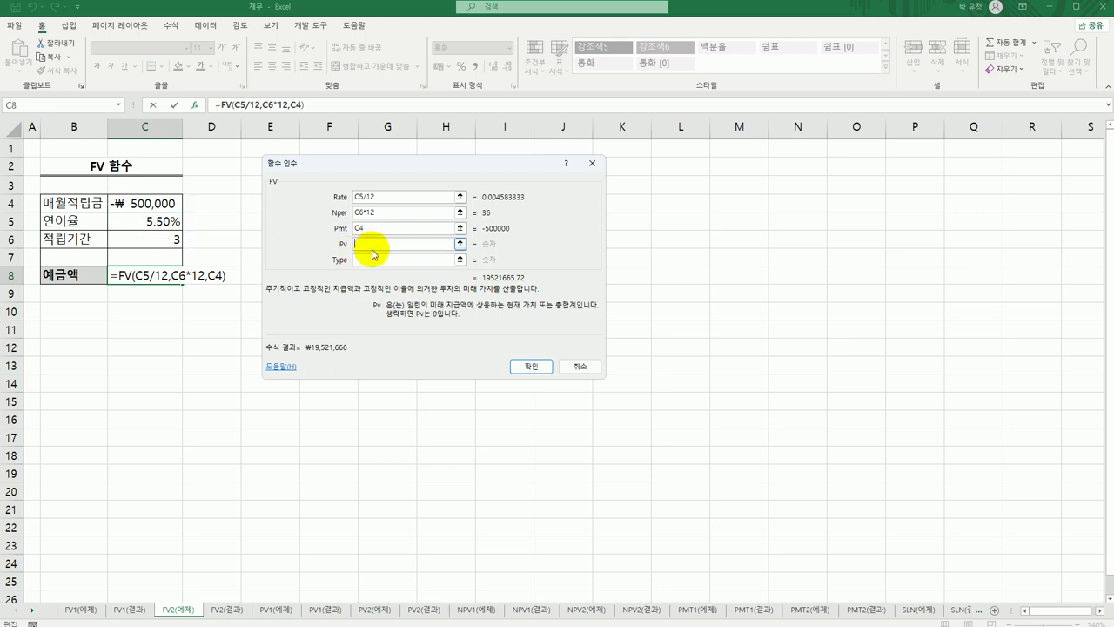
type("0")
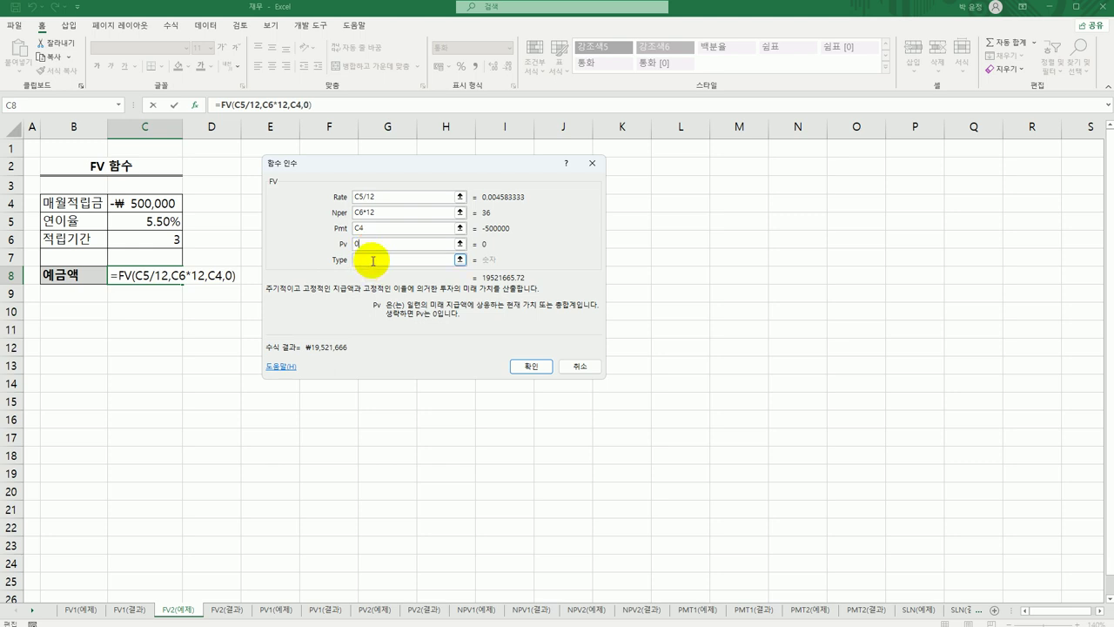
left_click(371, 259)
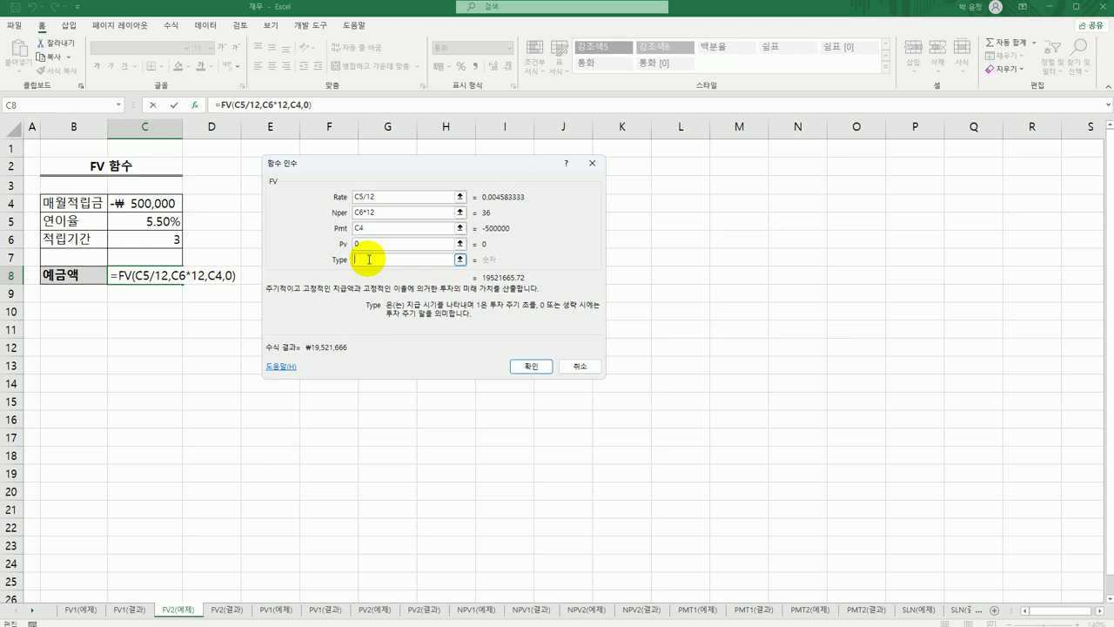
type("1")
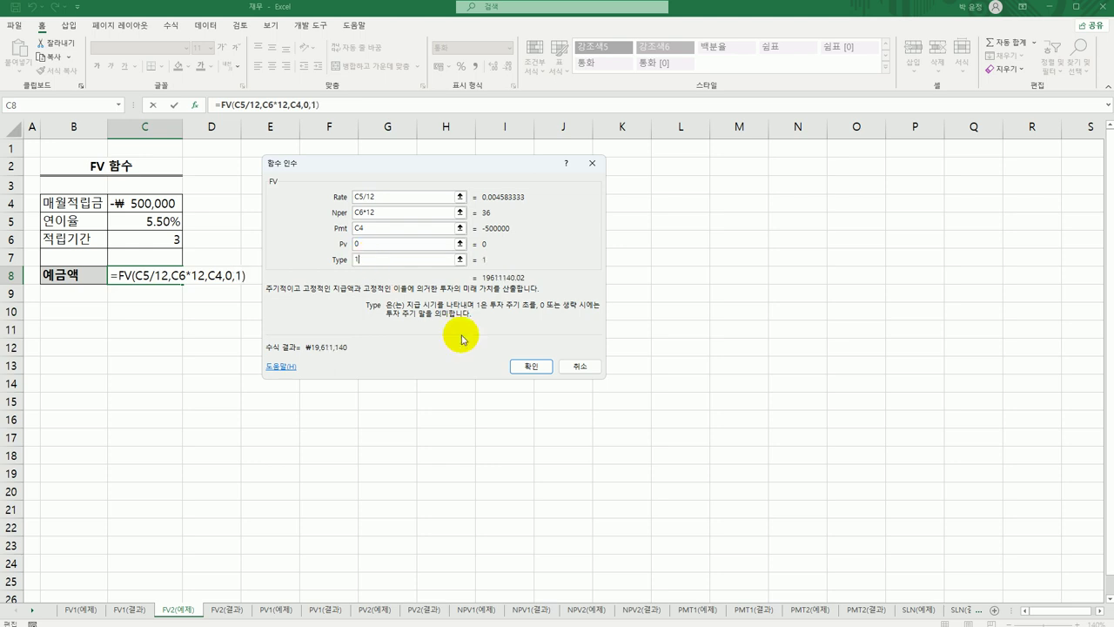
left_click(528, 365)
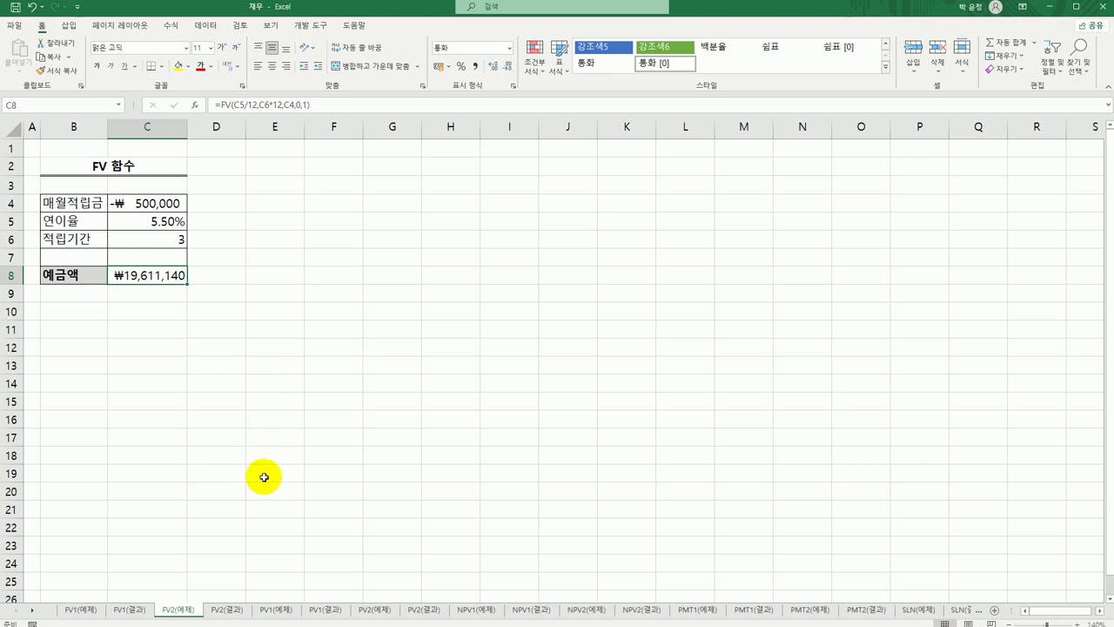
Step: Check the FV2(결과) sheet and review the 미래가치, 이율, 기간 and 정기납입액 cells on the PV1(예제) sheet
left_click(228, 609)
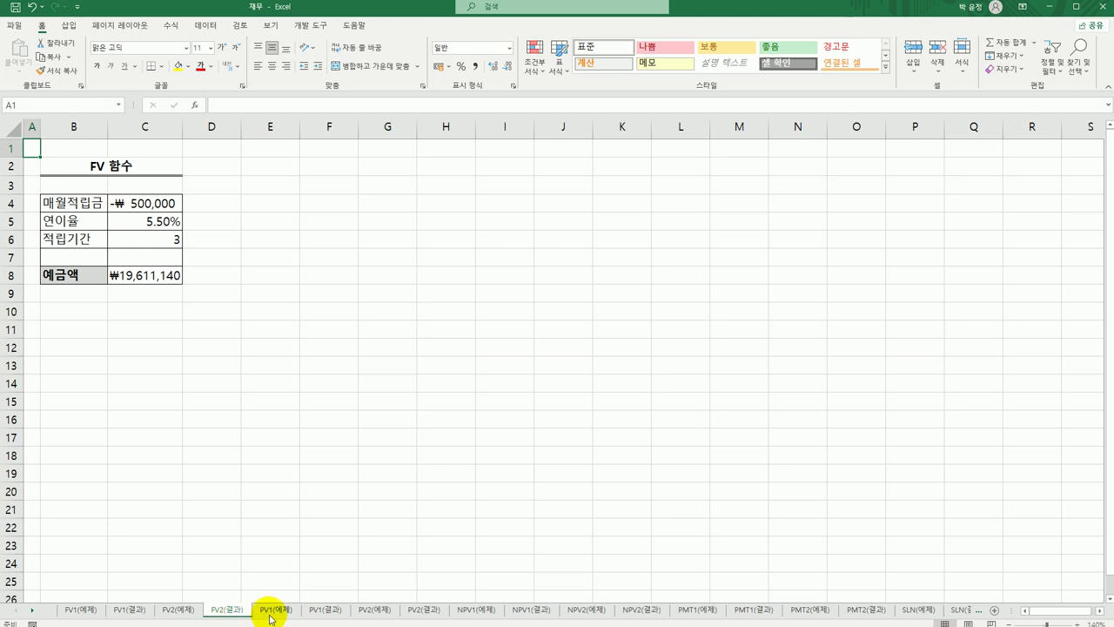
left_click(270, 613)
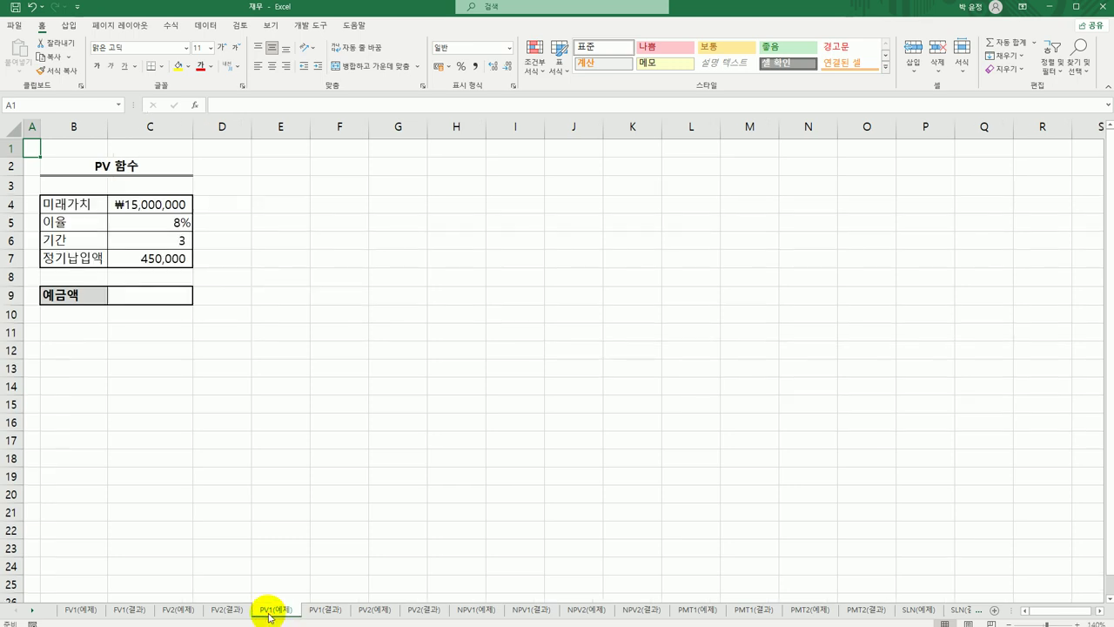
left_click(141, 293)
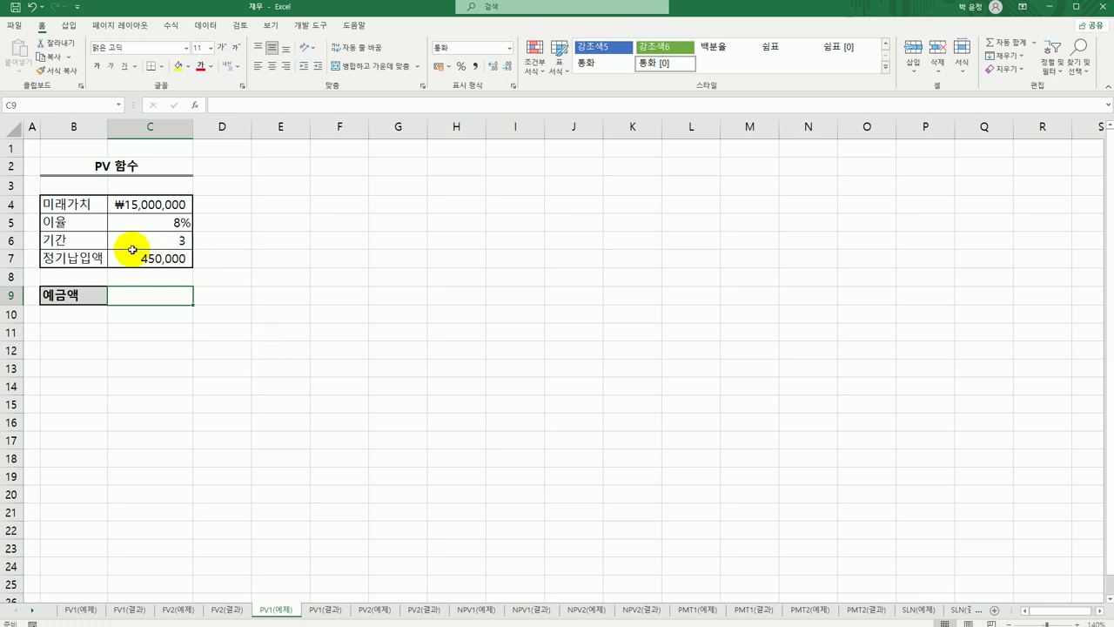
left_click(126, 205)
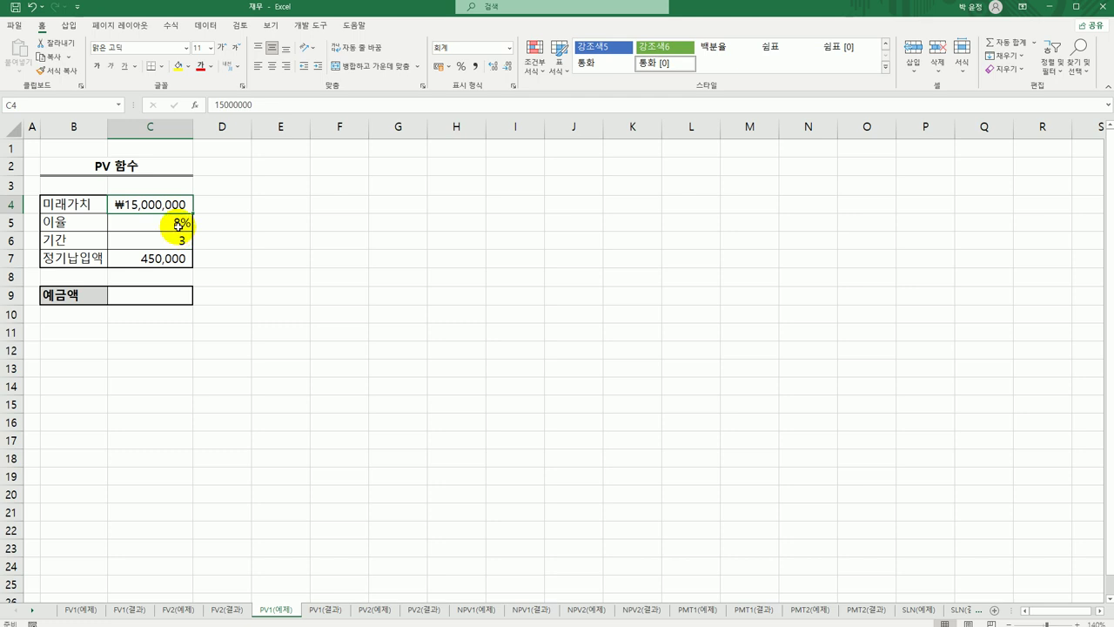
left_click(178, 225)
left_click(176, 240)
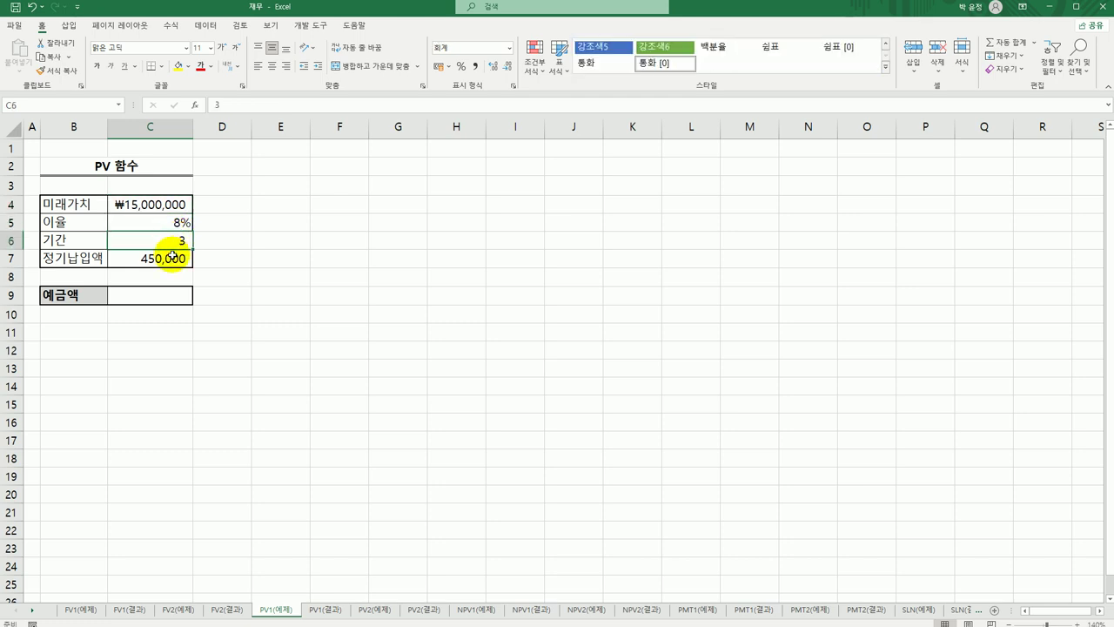
left_click(173, 256)
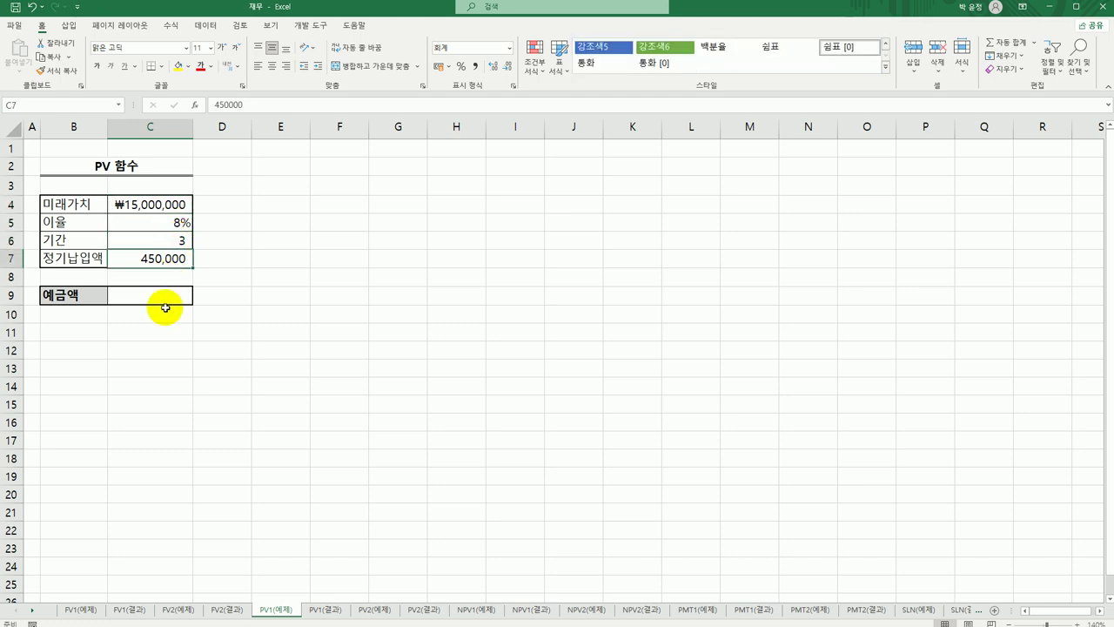
Step: Start a PV function in 예금액 cell C9 with Rate set to C5/12 and Nper set to C6*12
left_click(162, 297)
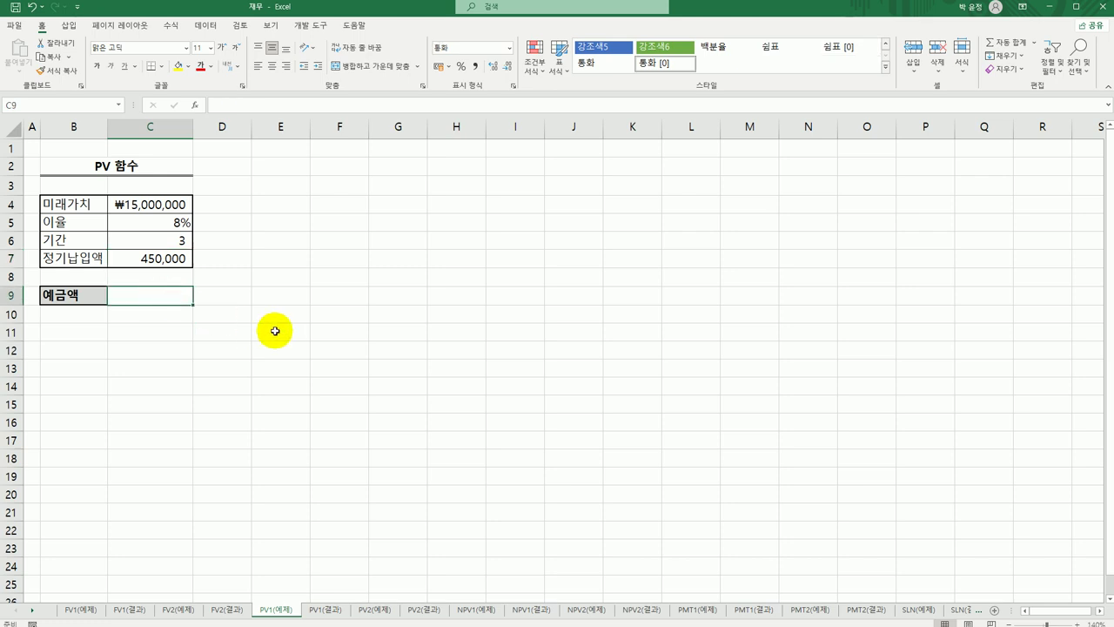
type("=")
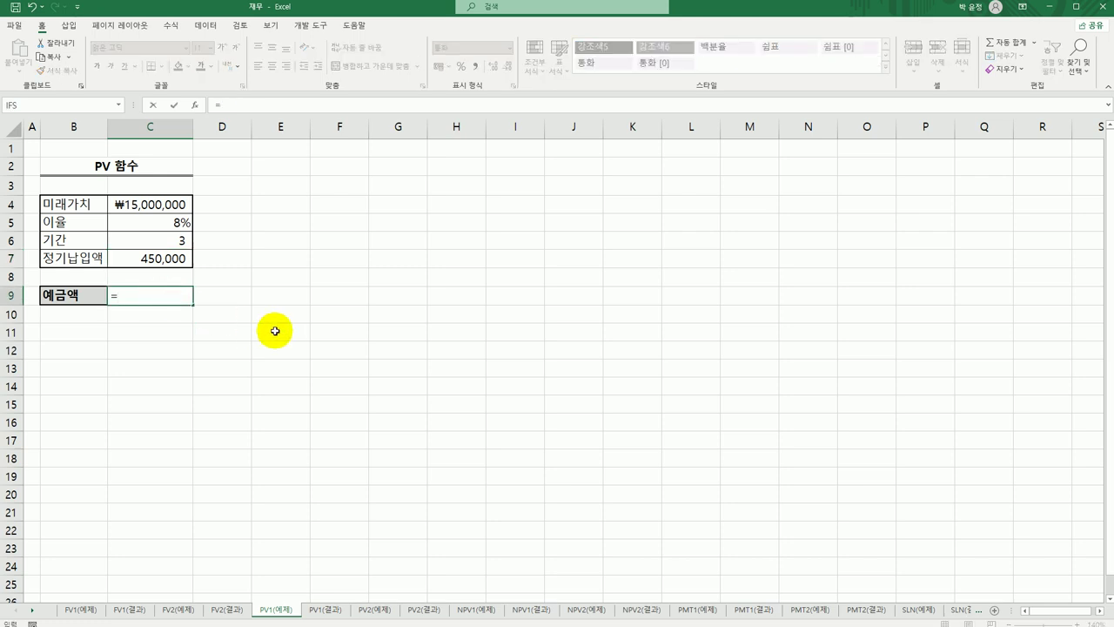
type("PV(")
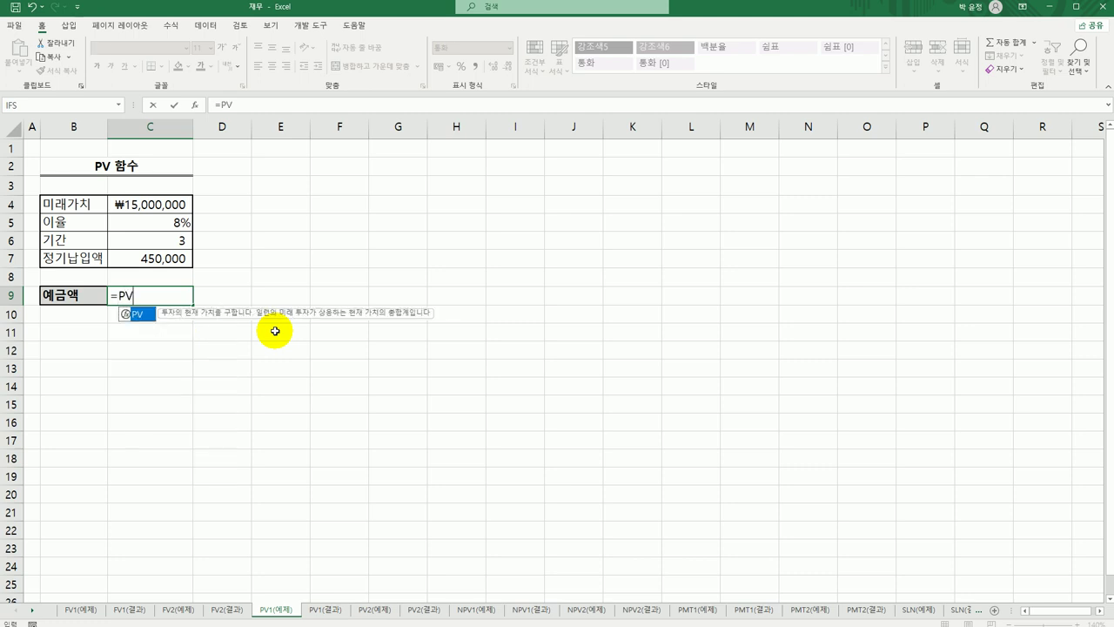
left_click(195, 104)
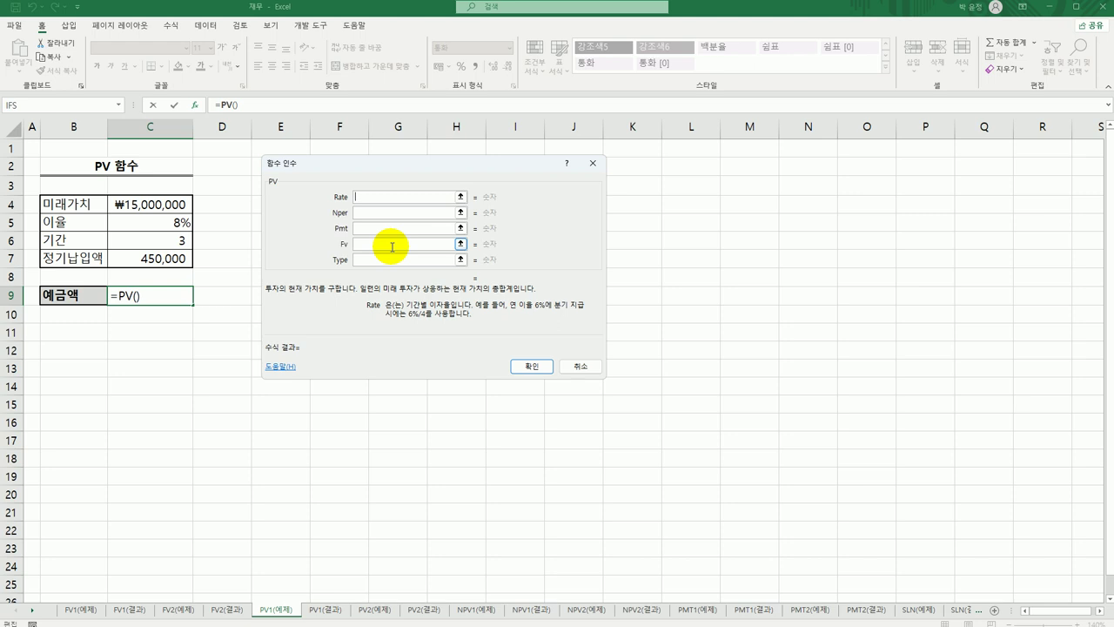
left_click(178, 224)
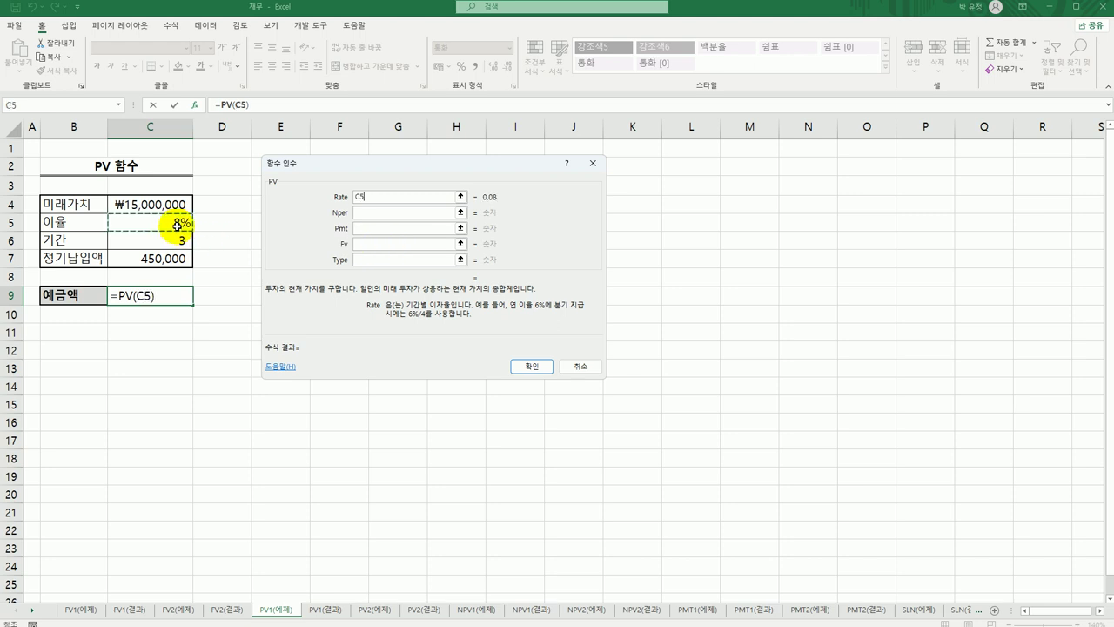
type("/12")
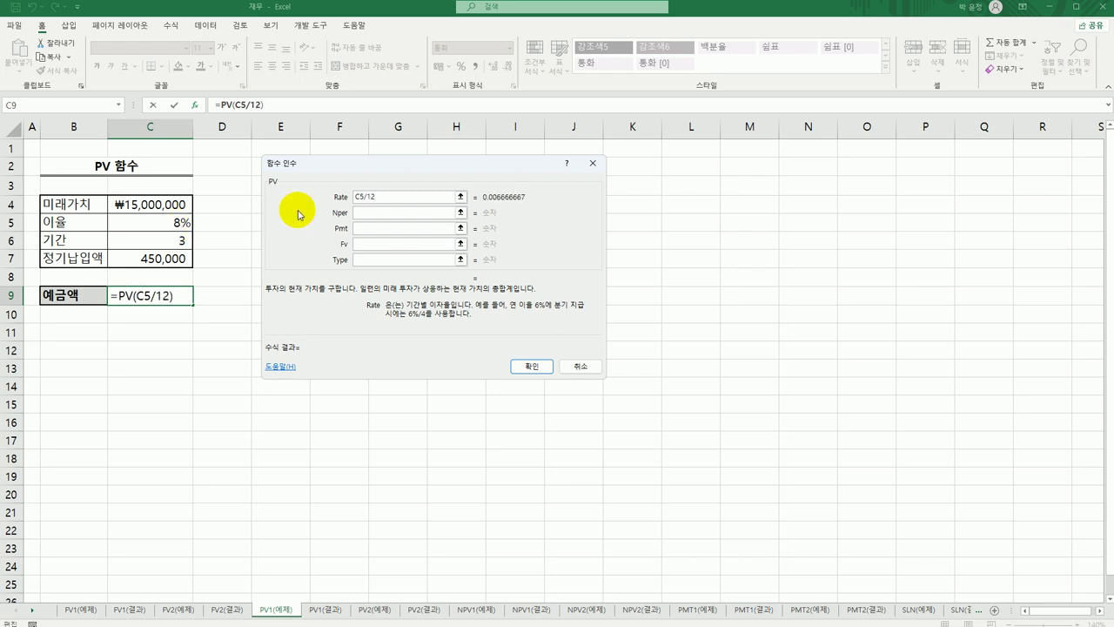
left_click(391, 216)
left_click(166, 238)
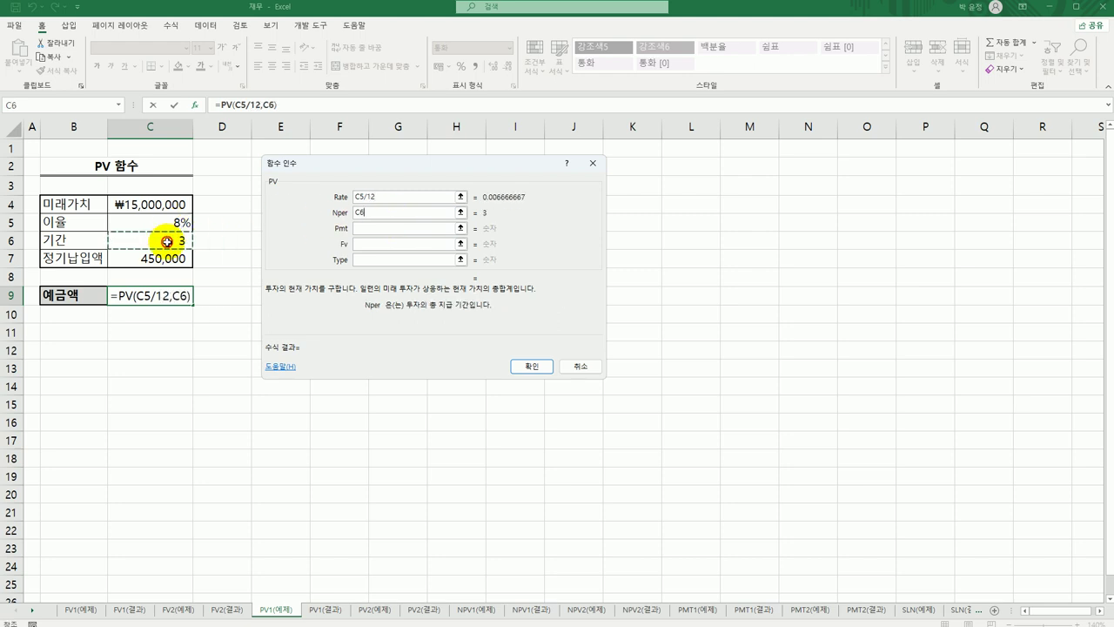
type("*12")
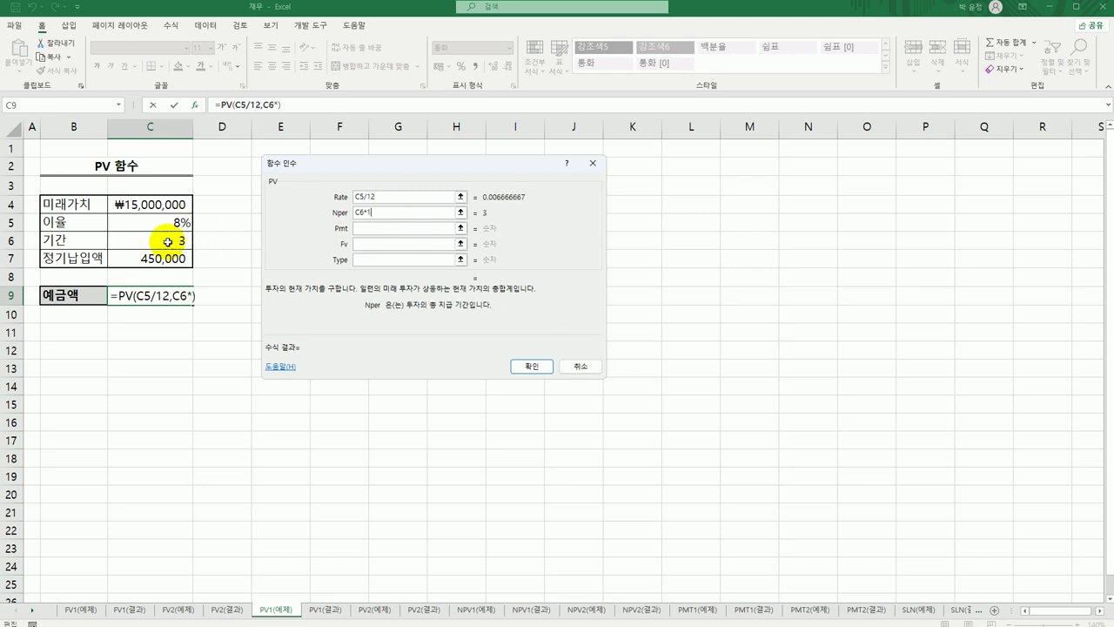
Step: Set Pmt to -C7 and Fv to 0 for the PV function in C9
left_click(374, 228)
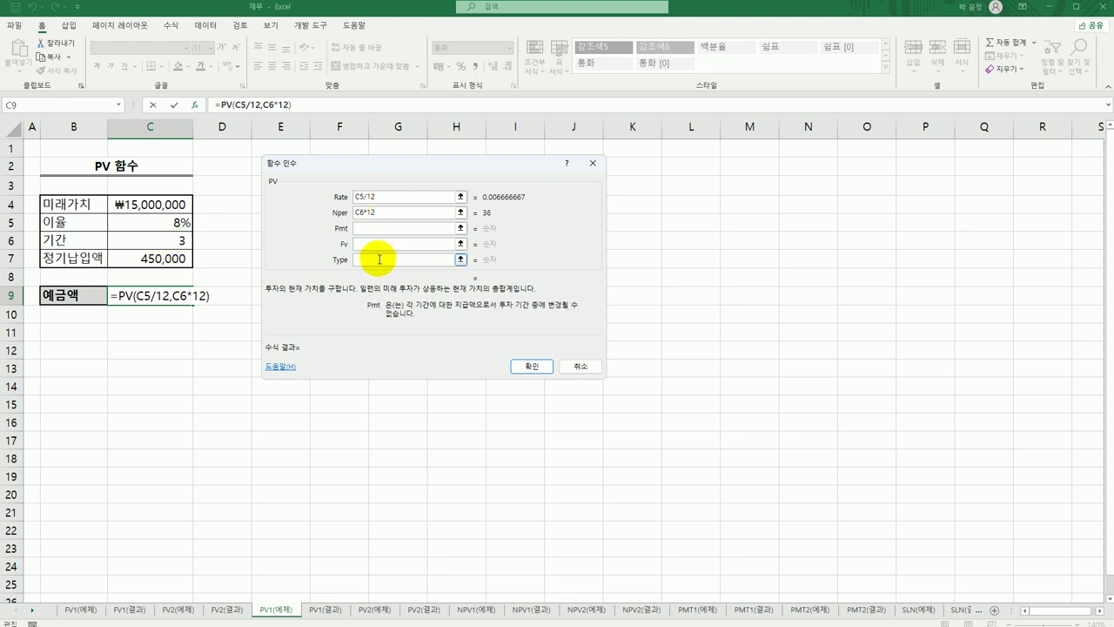
type("-")
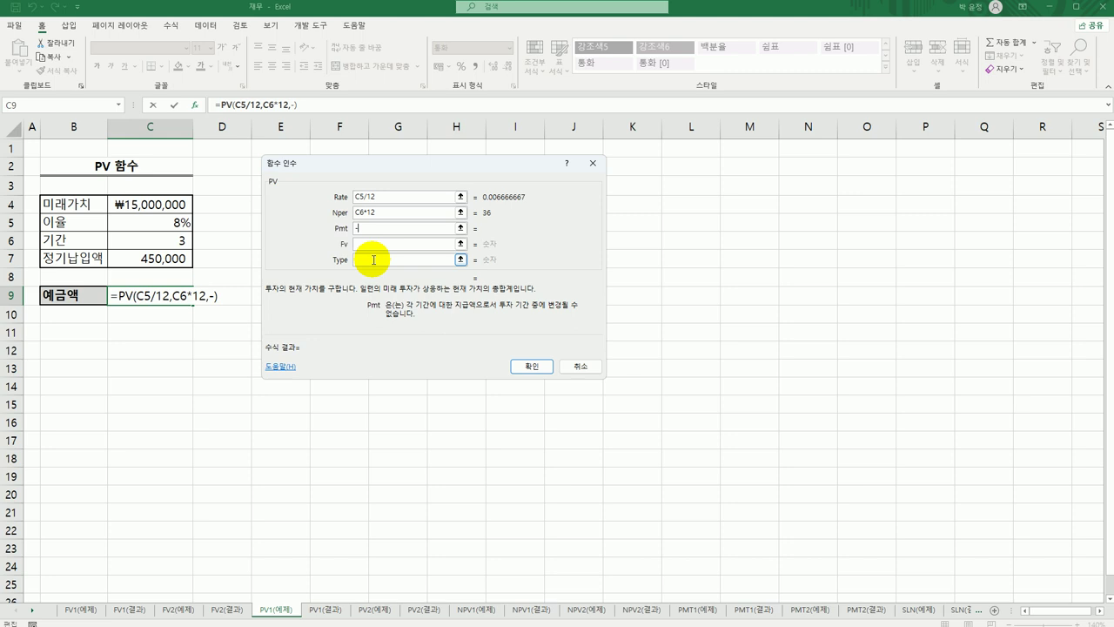
left_click(166, 256)
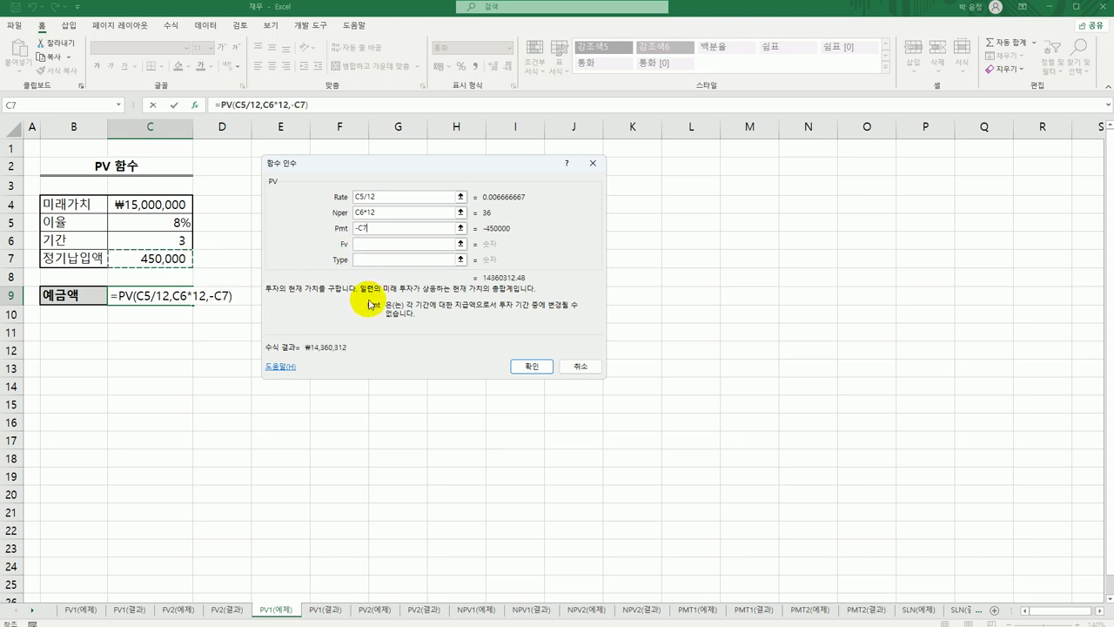
left_click(378, 244)
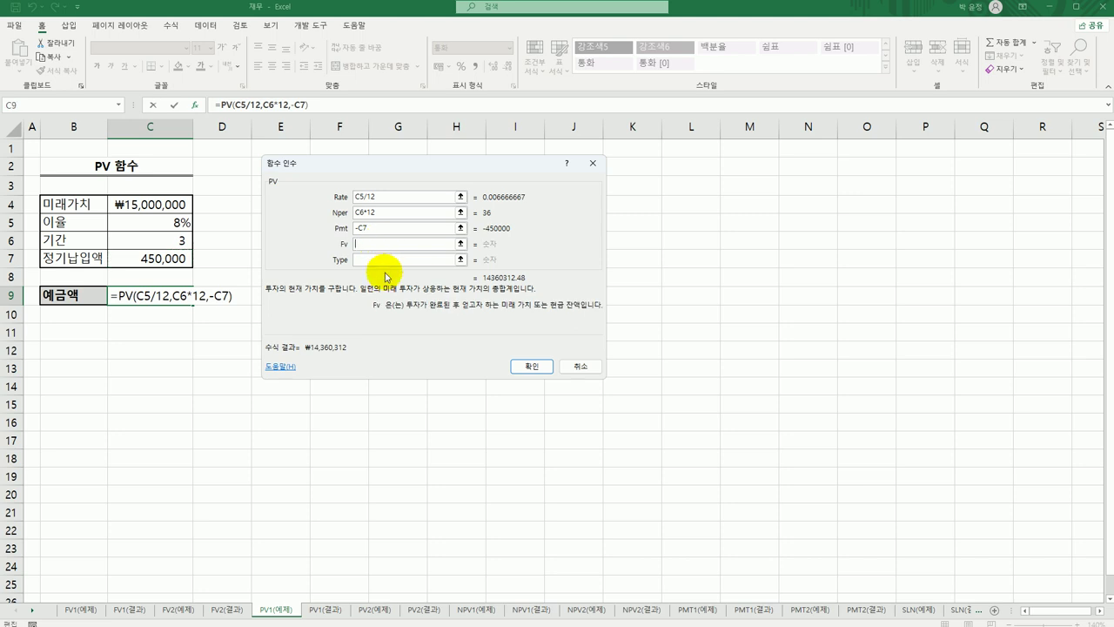
type("0")
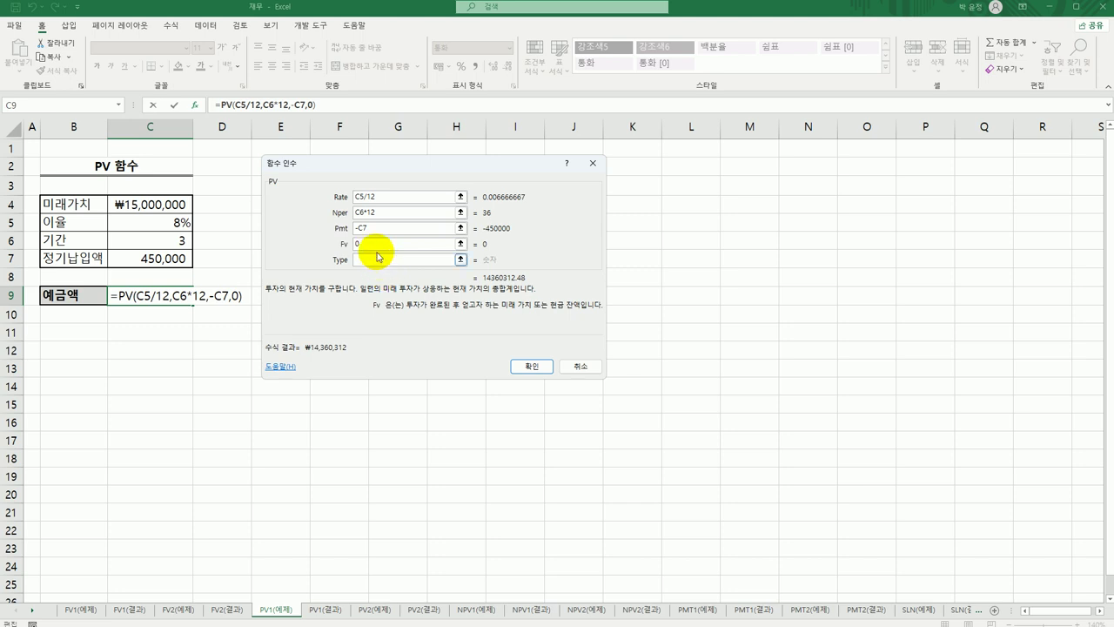
Step: Accept the PV formula in C9 with Type left blank, and check it against the PV1(결과) sheet
left_click_drag(368, 243, 333, 248)
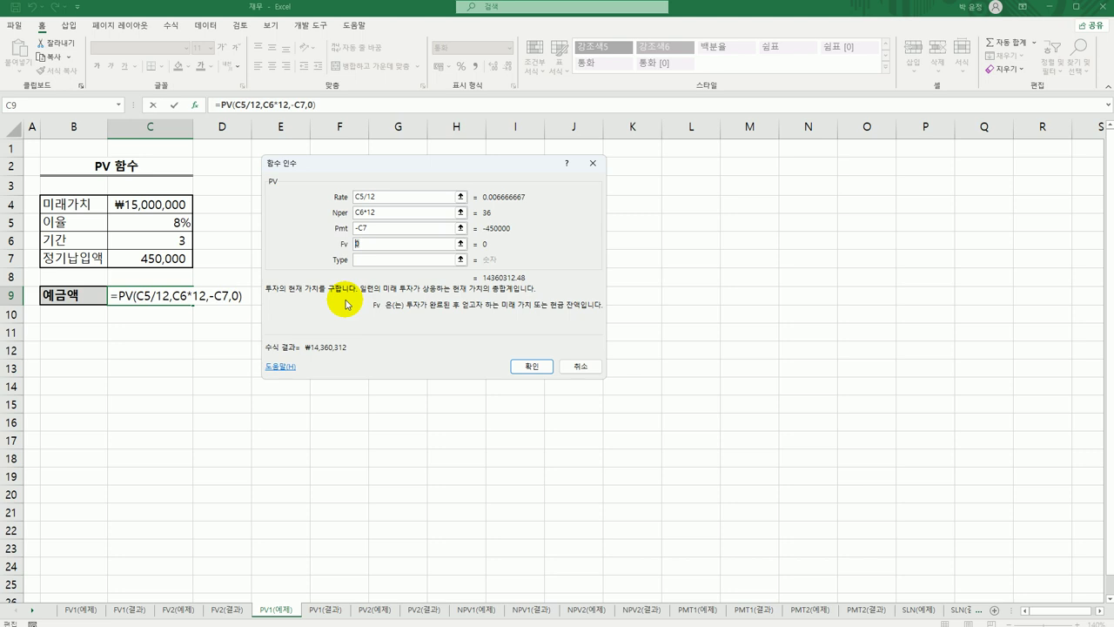
left_click(530, 365)
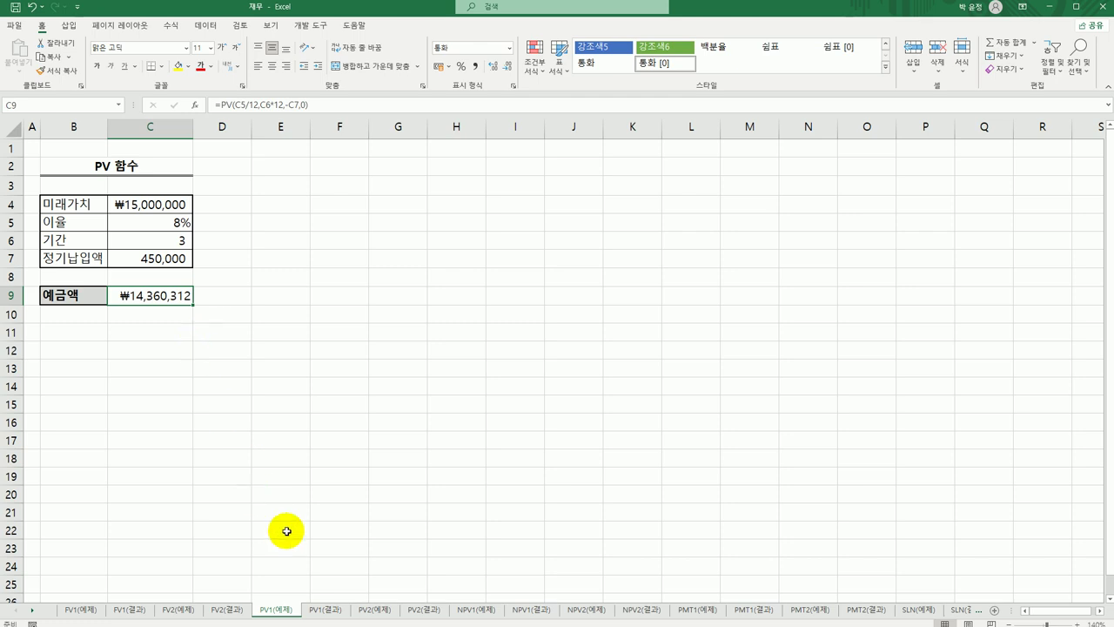
left_click(331, 613)
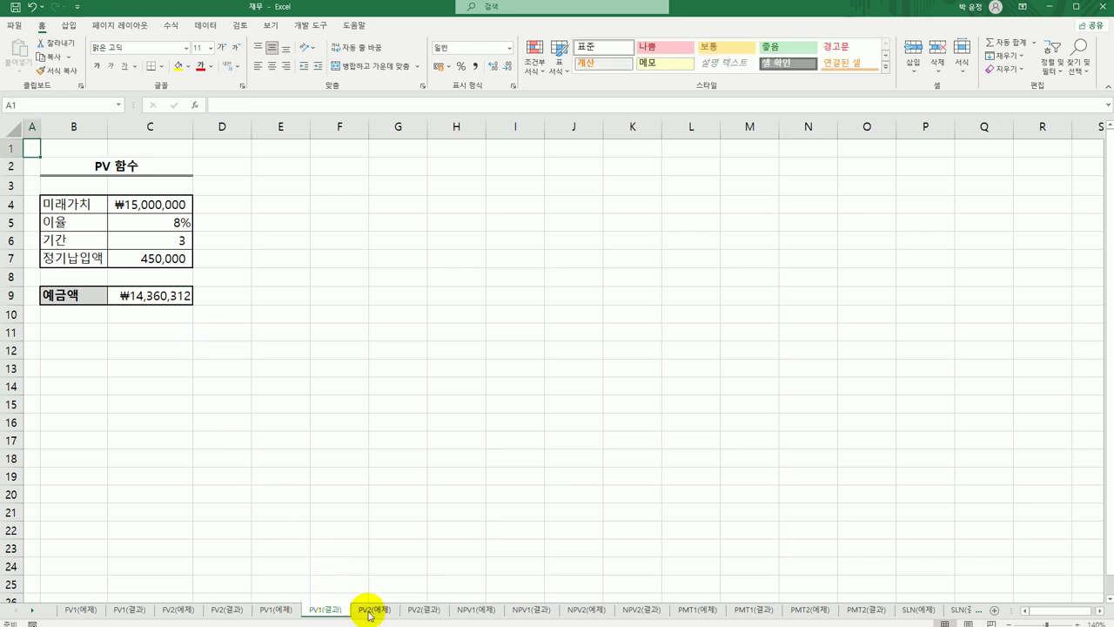
Step: Start a PV function in 현재가치 cell B5 of the PV2(예제) sheet with Rate set to B3 and Nper to B4
left_click(374, 609)
left_click(154, 220)
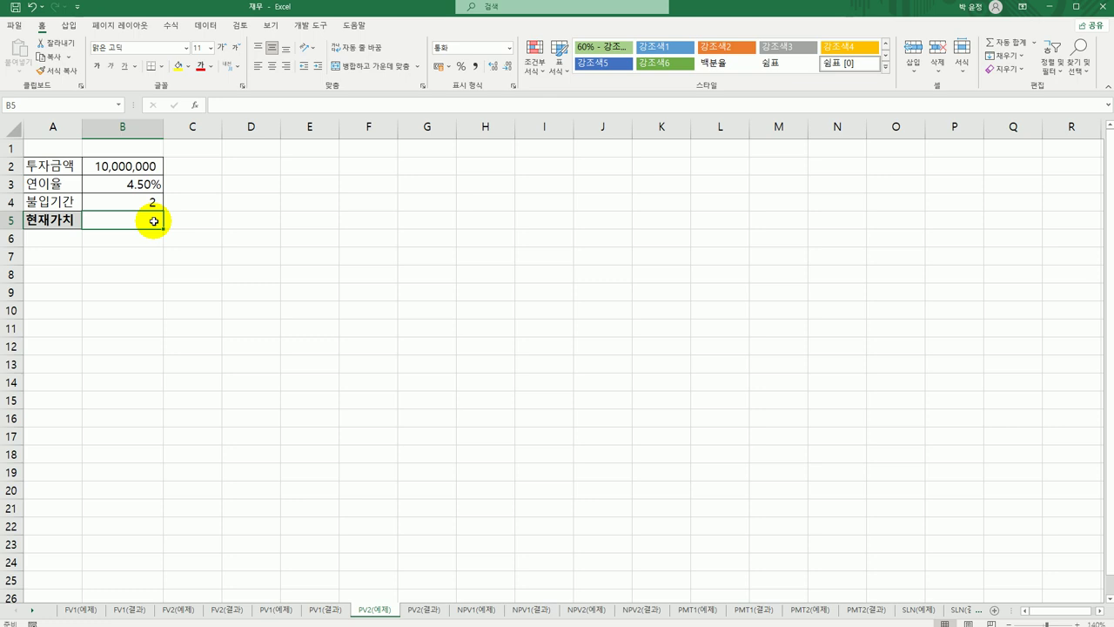
type("=")
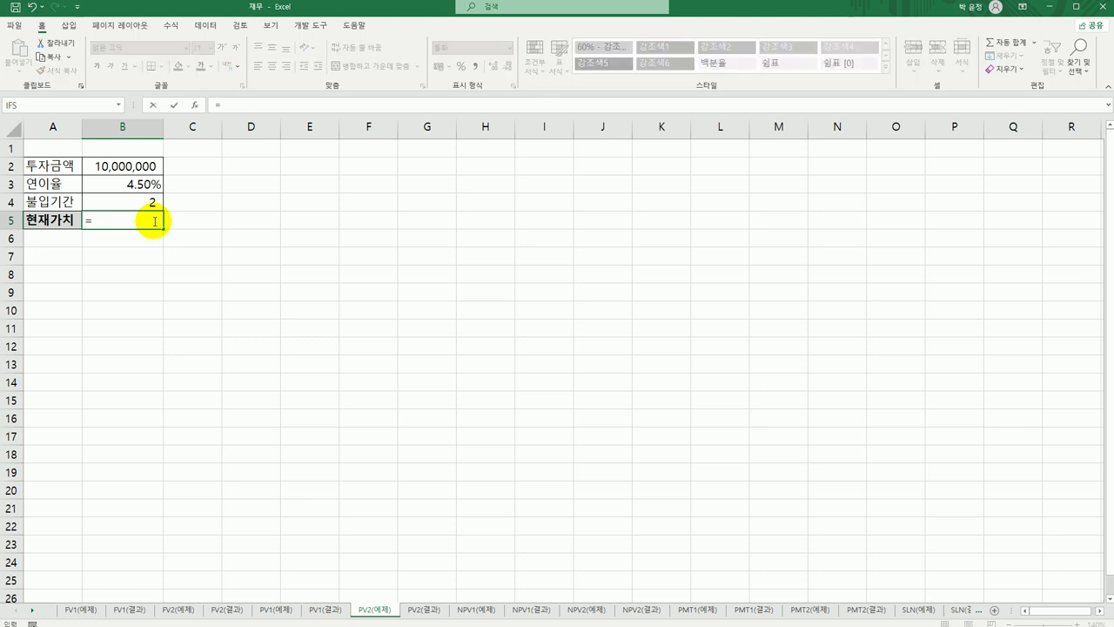
type("PV(")
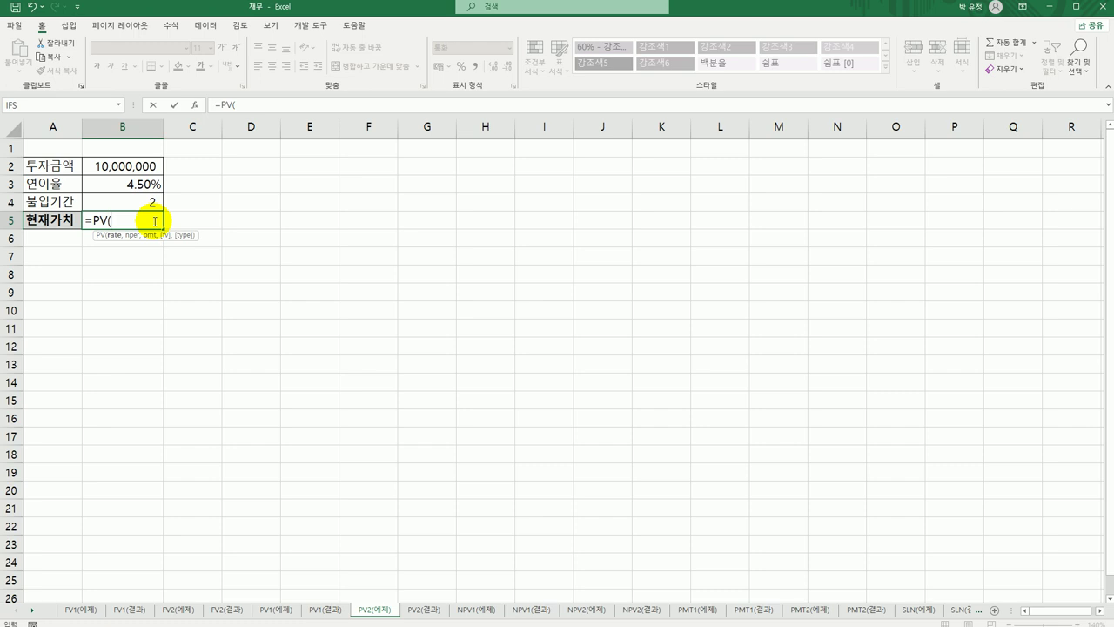
left_click(196, 106)
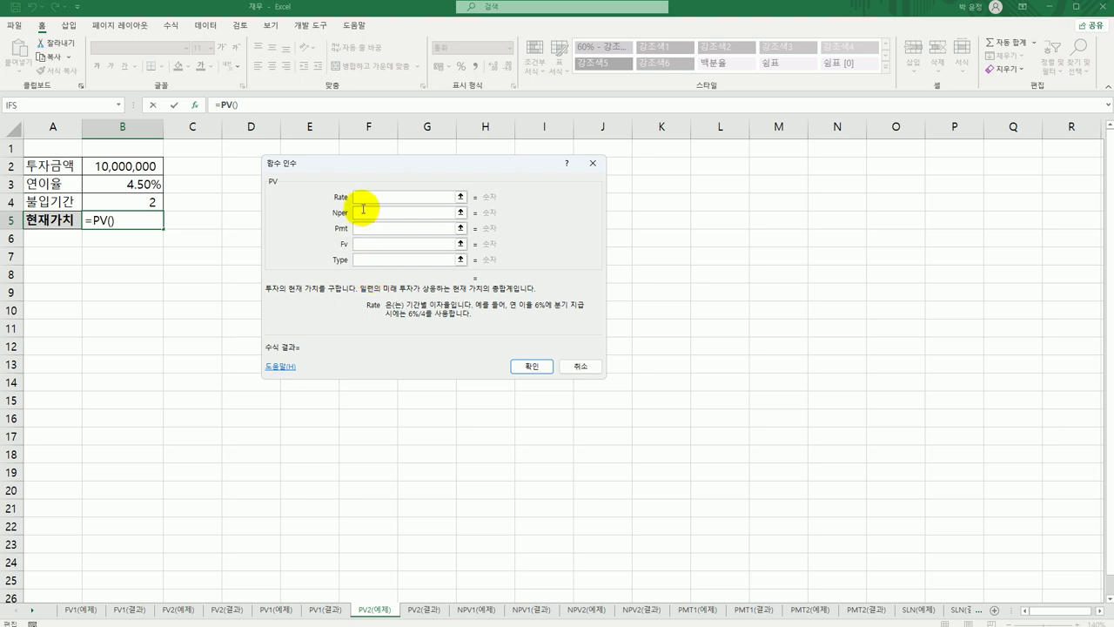
left_click(153, 184)
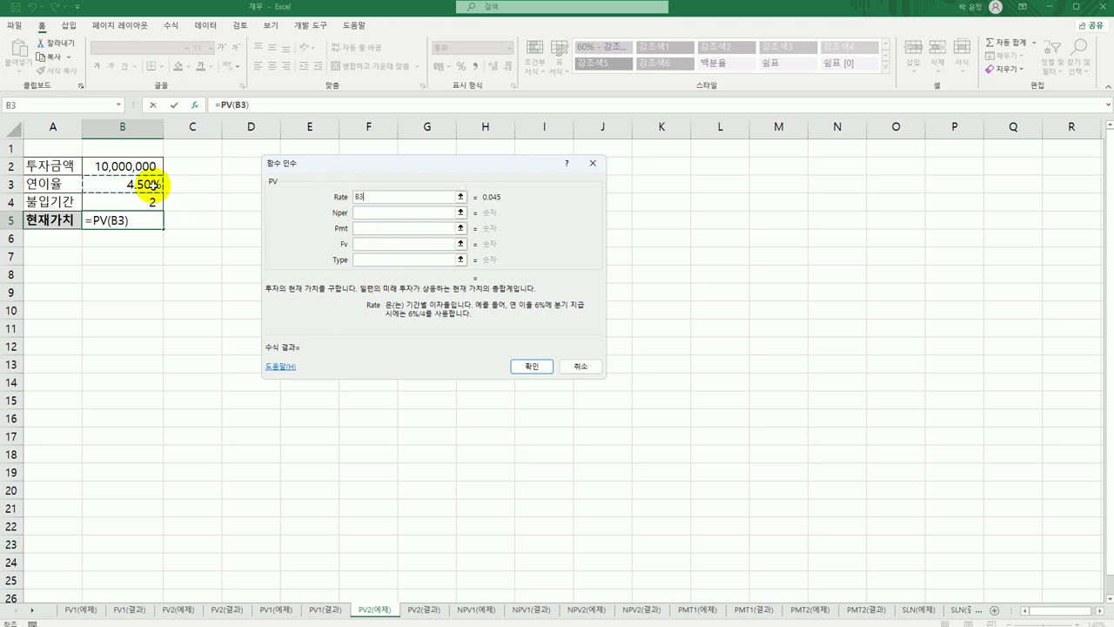
left_click(378, 213)
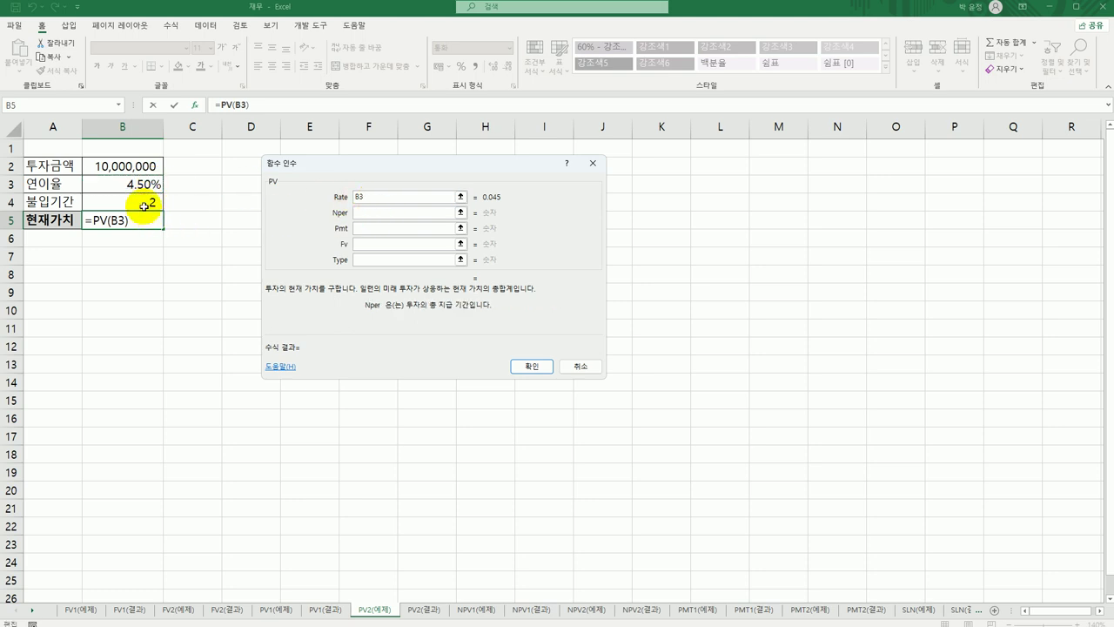
left_click(155, 204)
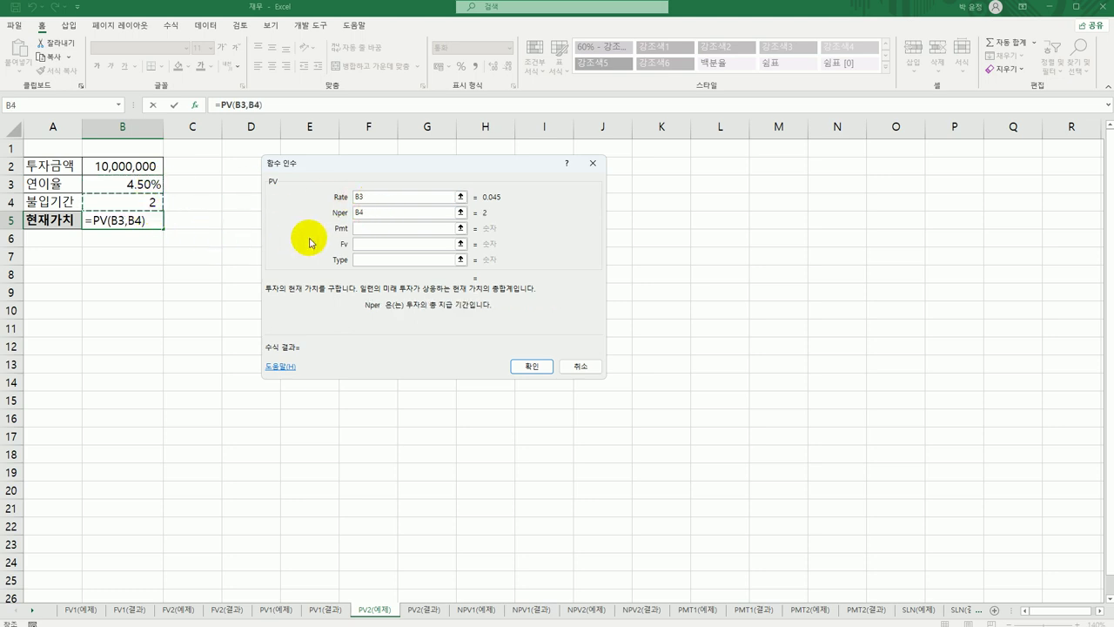
Step: Set Pmt to -B2 for the PV function, leave Fv and Type blank, and accept the formula in B5
left_click(374, 231)
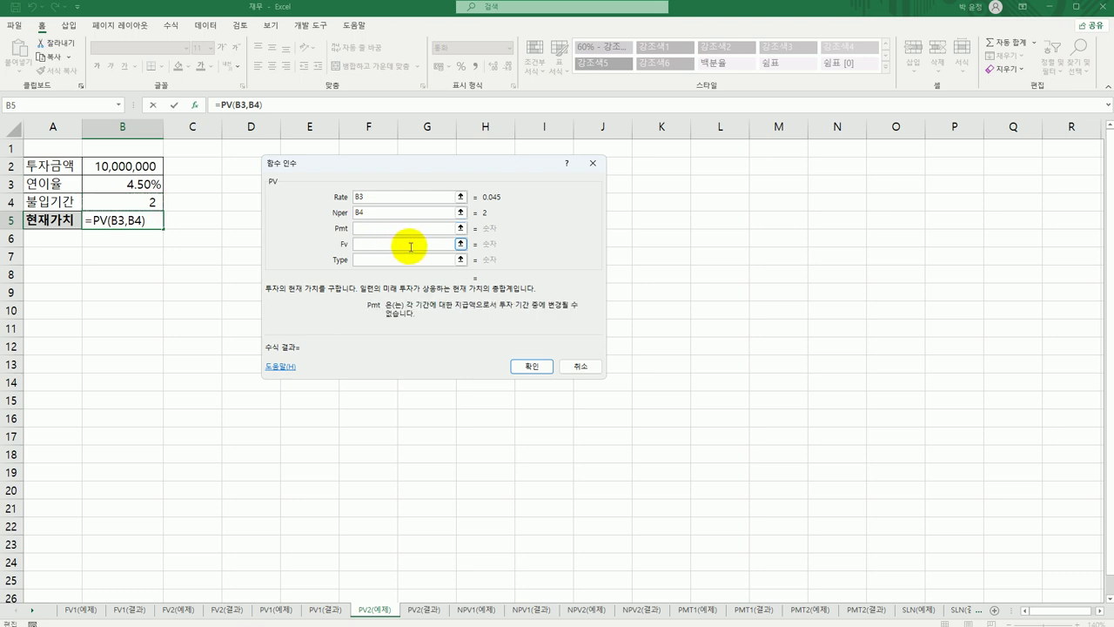
type("-")
left_click(119, 166)
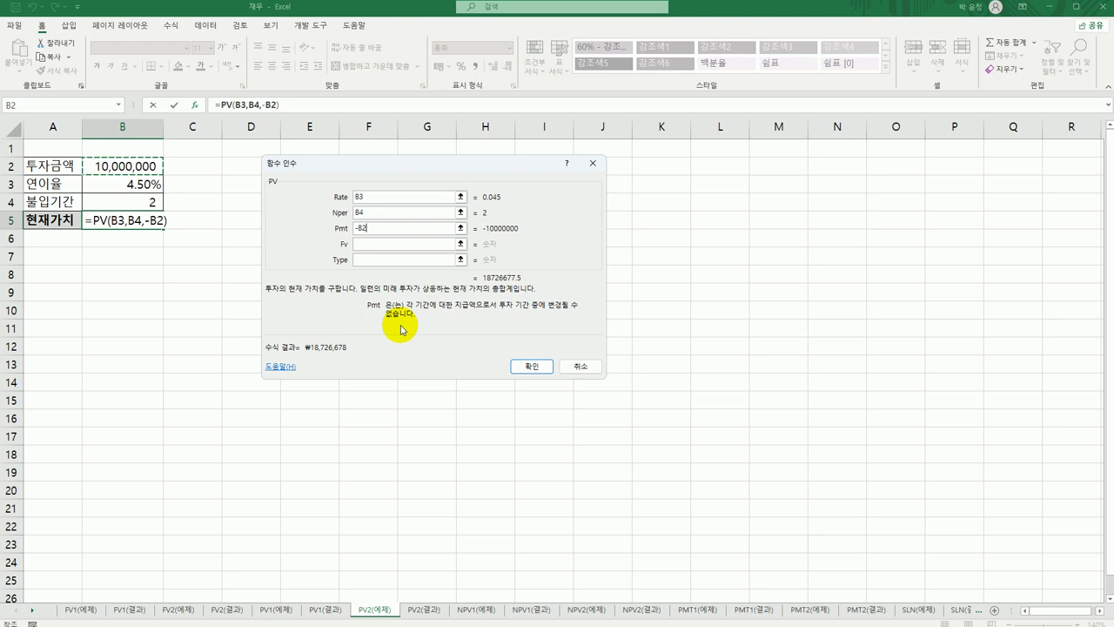
left_click(372, 248)
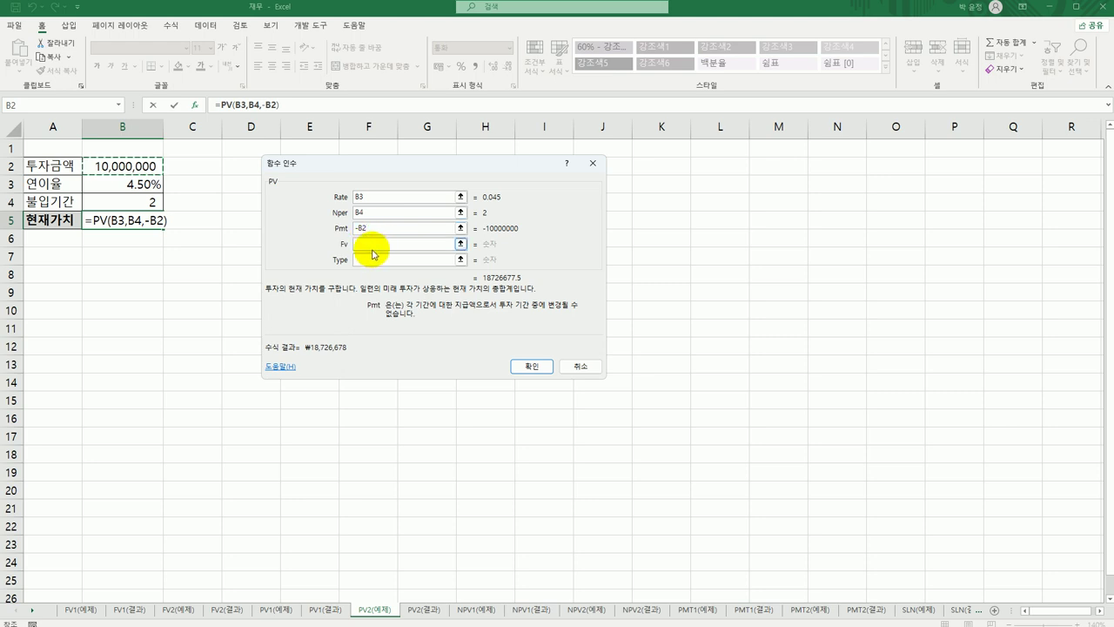
left_click(527, 365)
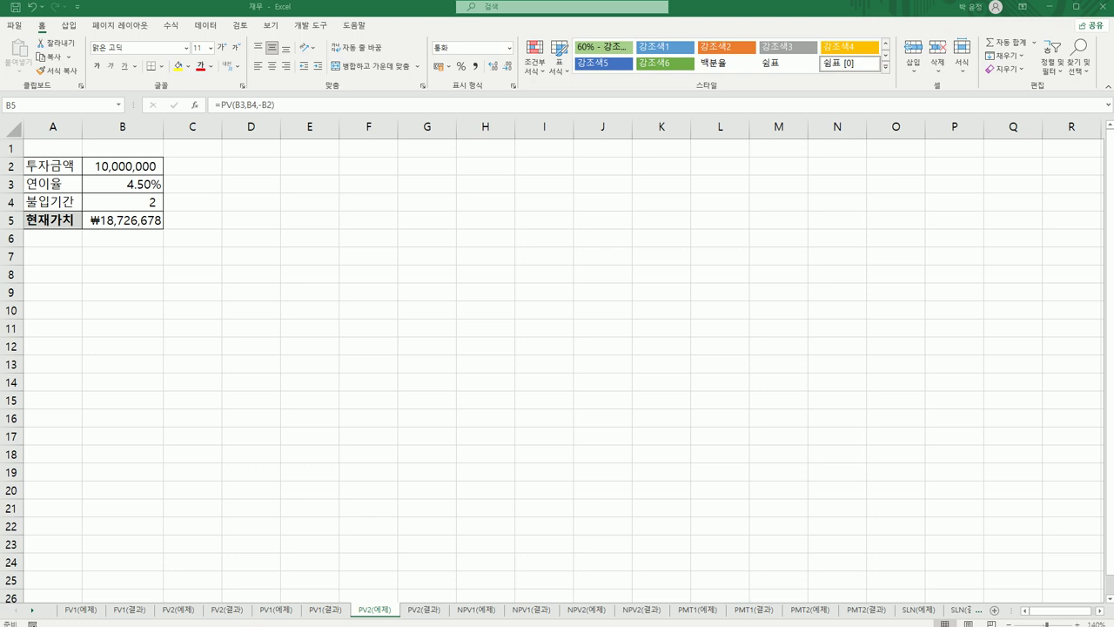
Step: Review the 투자금액, yearly 연이윤 amounts, 연간 이율 and empty 현재가치 cell on the NPV1(예제) sheet
left_click(479, 609)
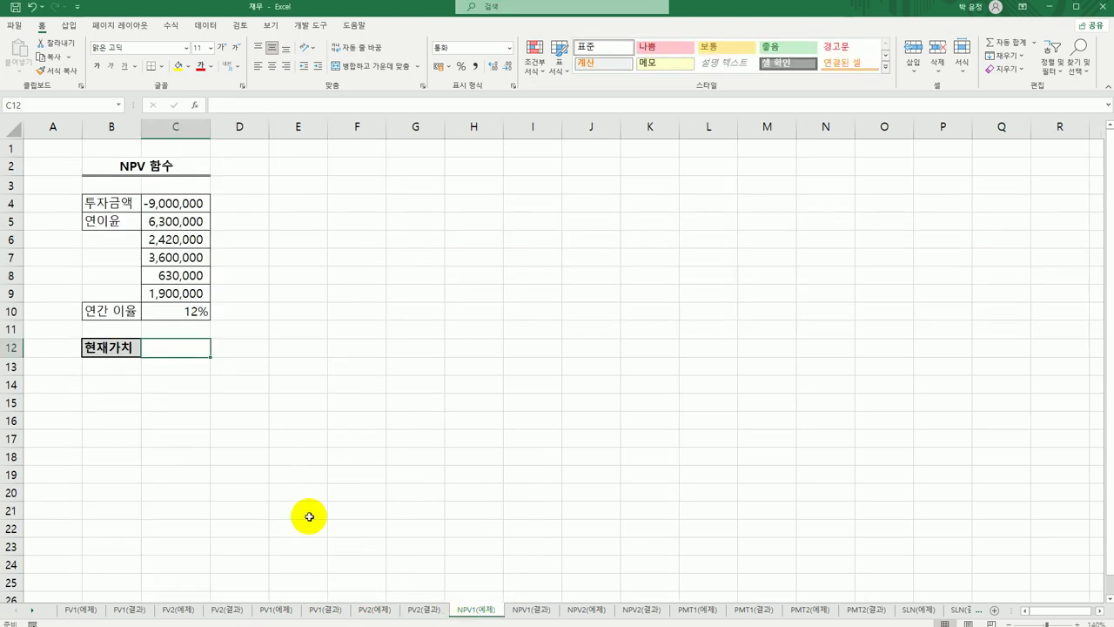
left_click(194, 311)
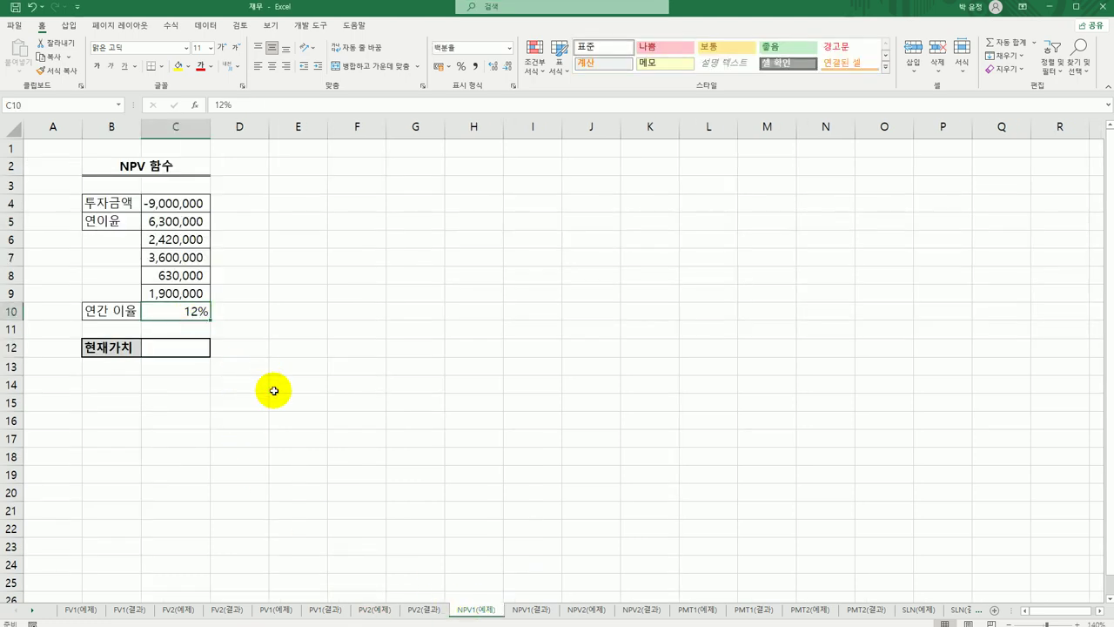
left_click(180, 202)
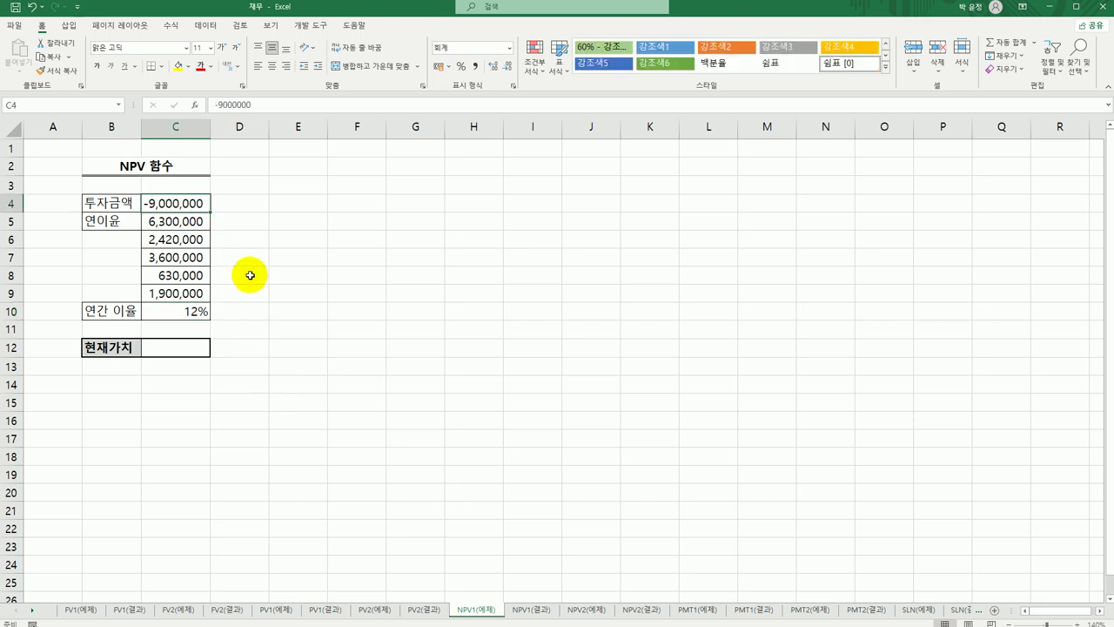
left_click(171, 226)
left_click_drag(171, 226, 171, 293)
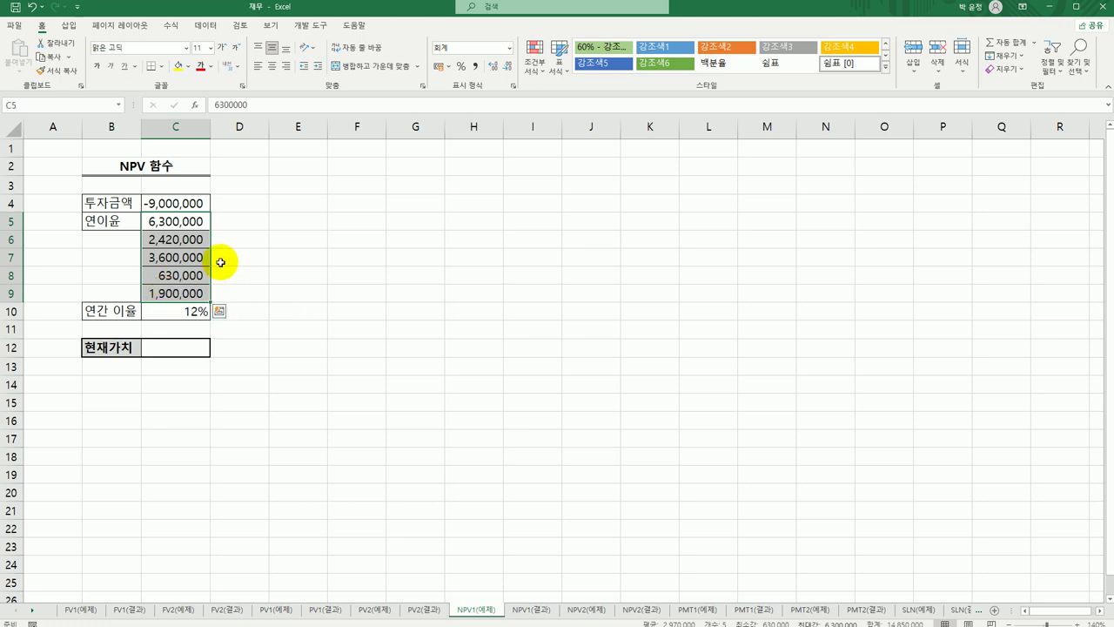
left_click(170, 244)
left_click(170, 260)
left_click(174, 277)
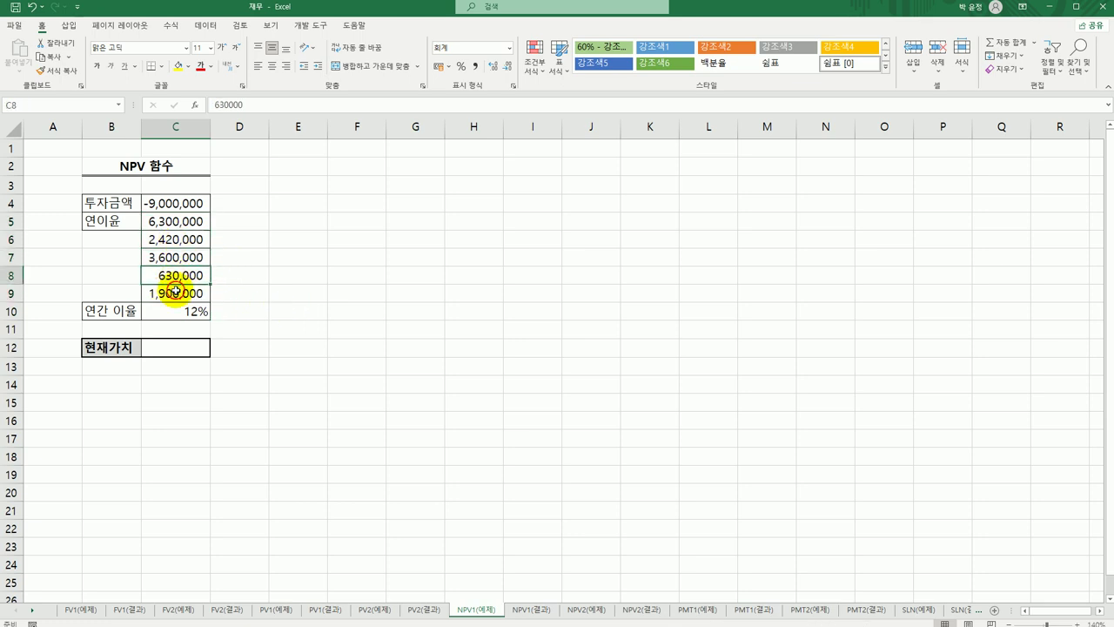
left_click(174, 351)
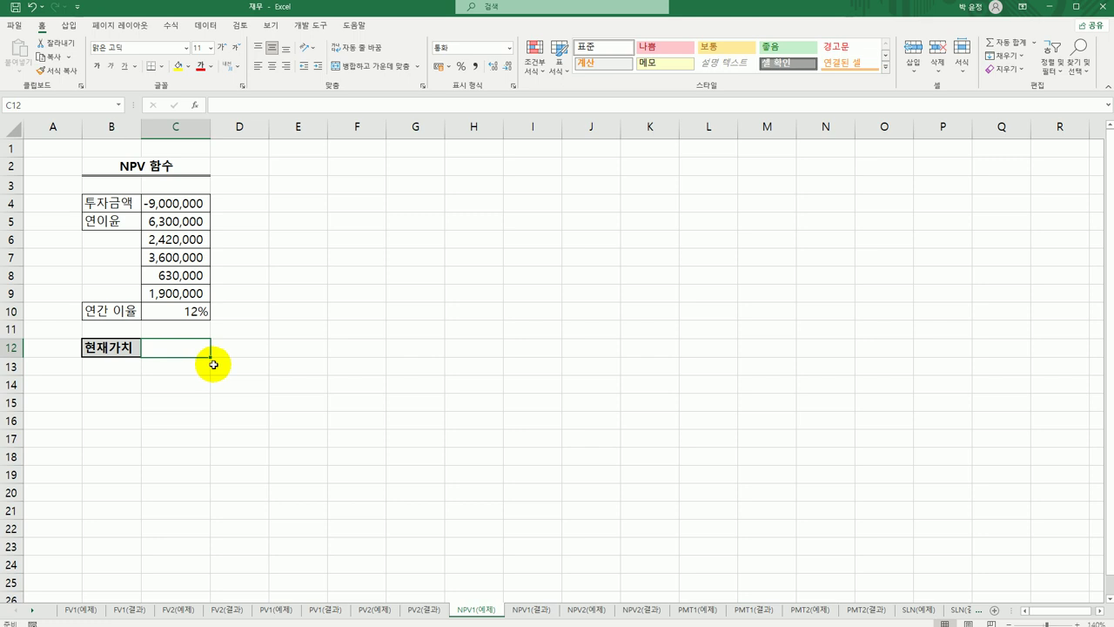
left_click(189, 221)
left_click(202, 239)
left_click(180, 258)
left_click(186, 276)
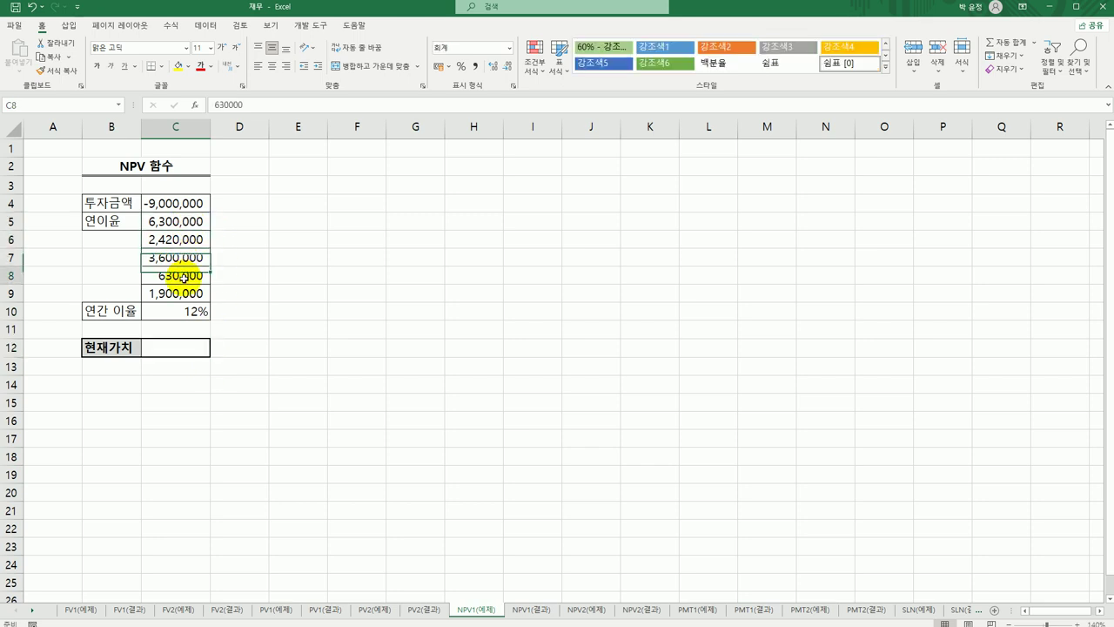
left_click(186, 293)
left_click(198, 361)
Step: Enter the formula =NPV(C10,C4:C9) in 현재가치 cell C12 of the NPV1(예제) sheet
left_click(203, 349)
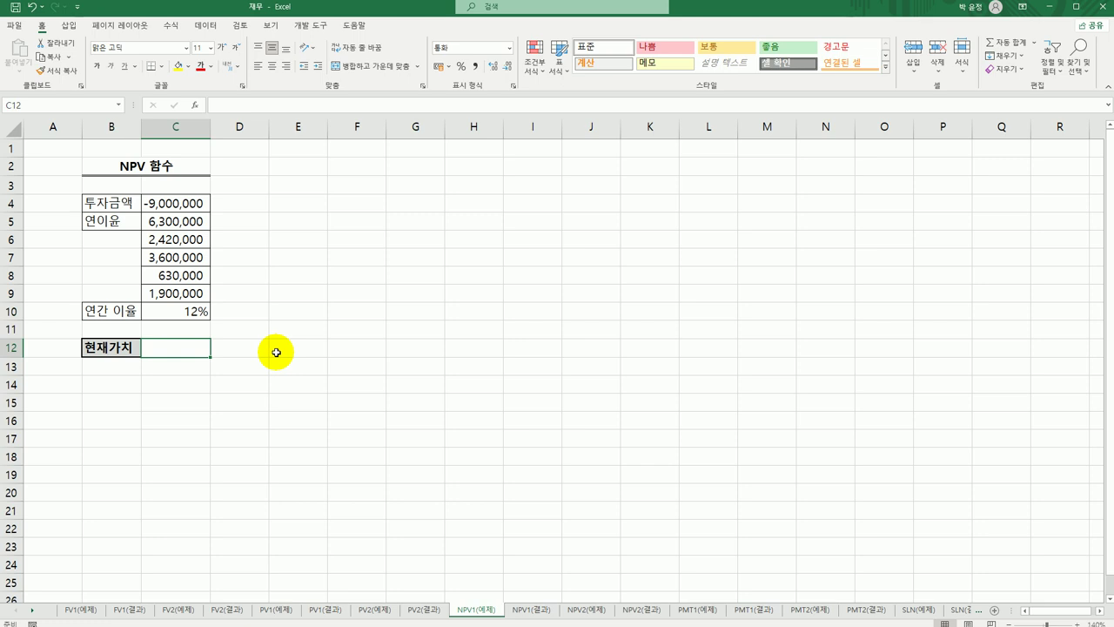
type("=")
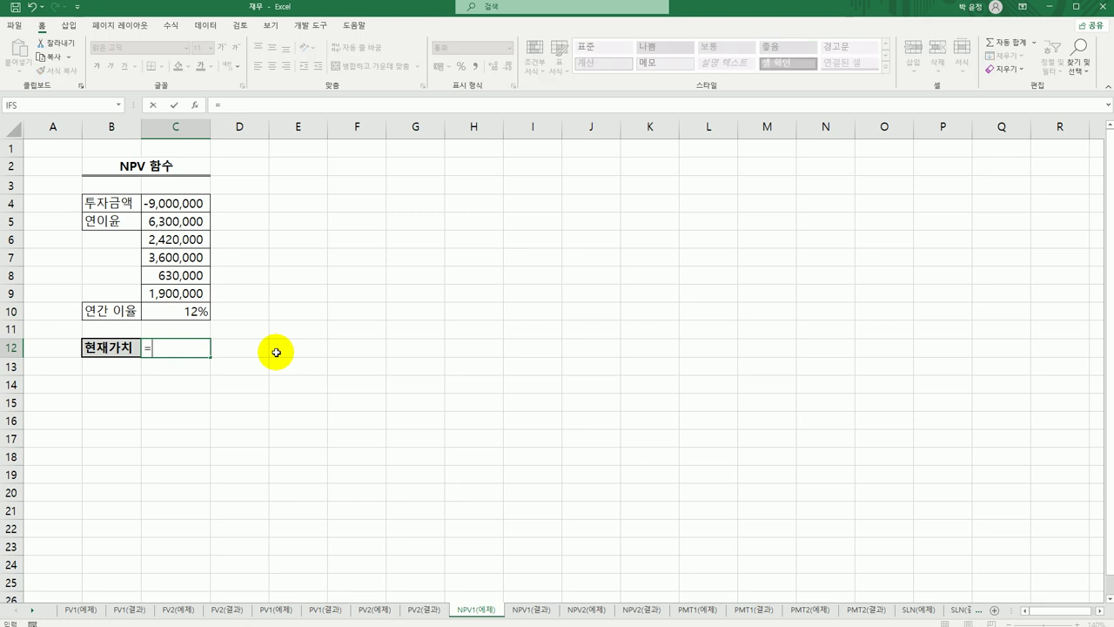
type("NPV(")
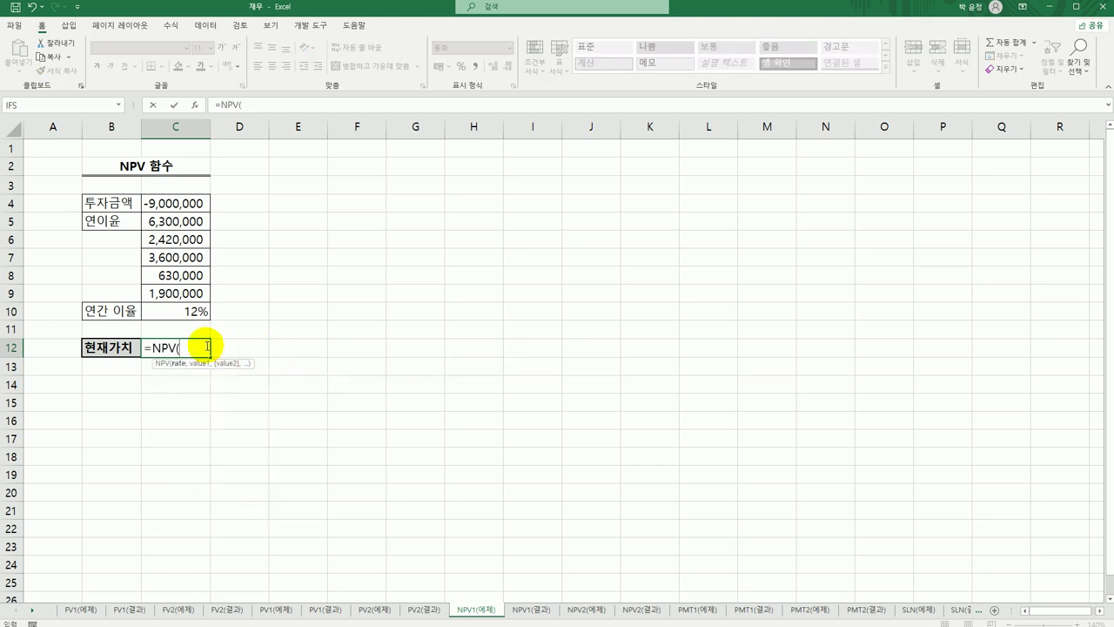
left_click(177, 312)
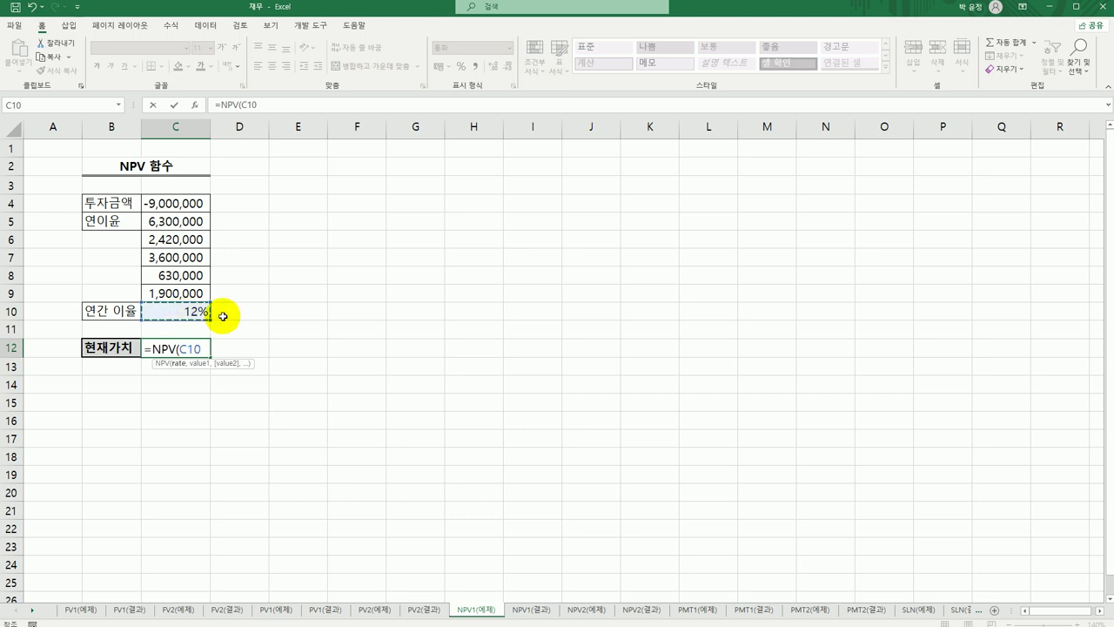
type(",")
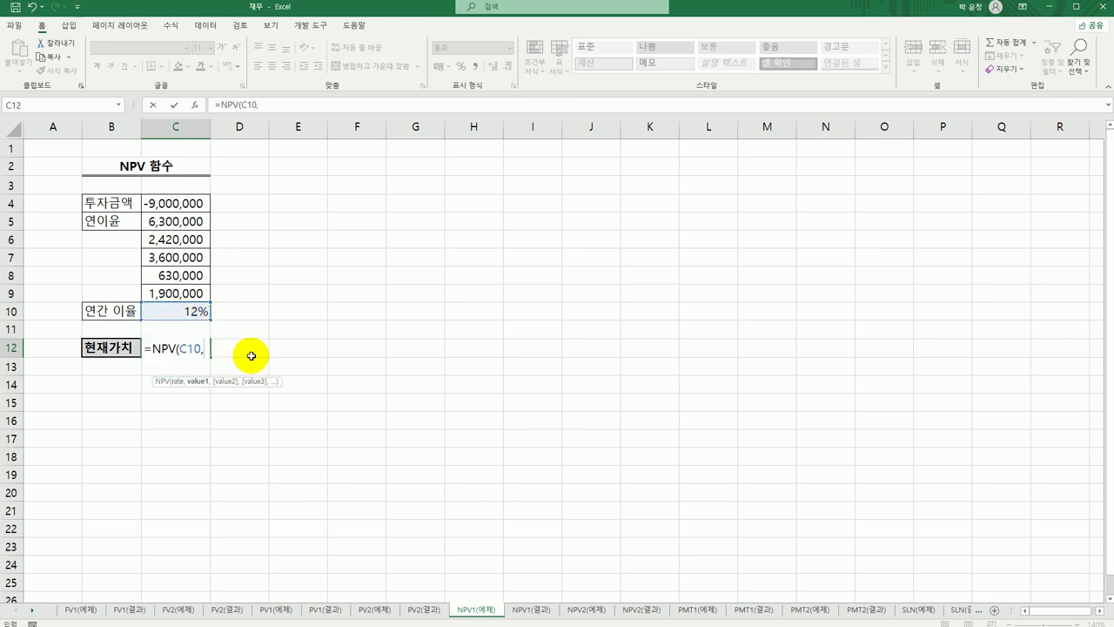
left_click_drag(180, 203, 178, 289)
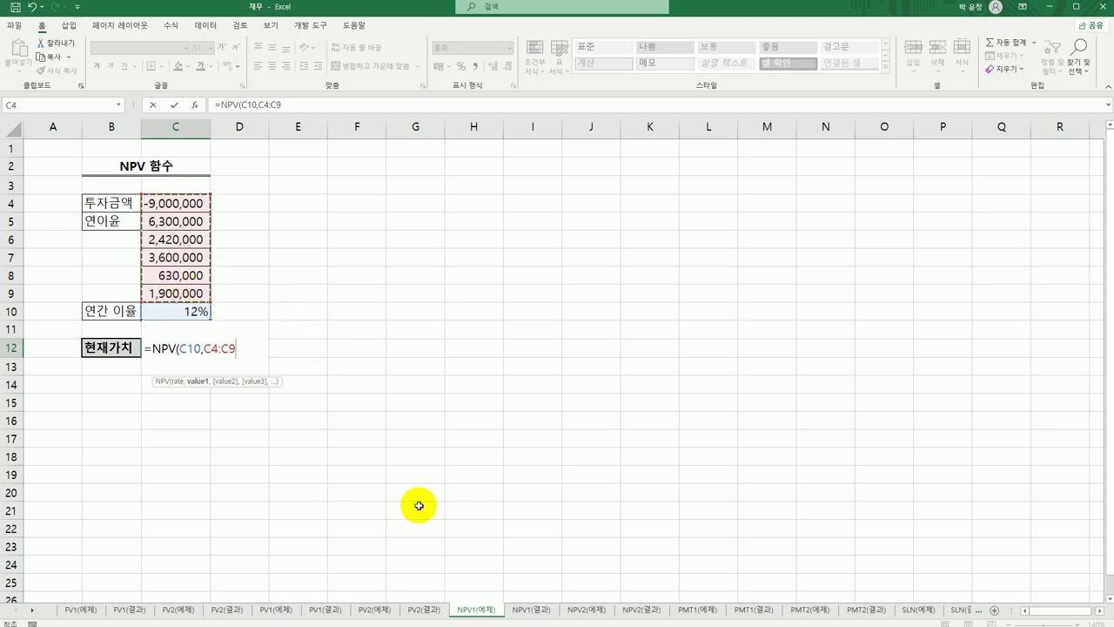
type(")")
key("Return")
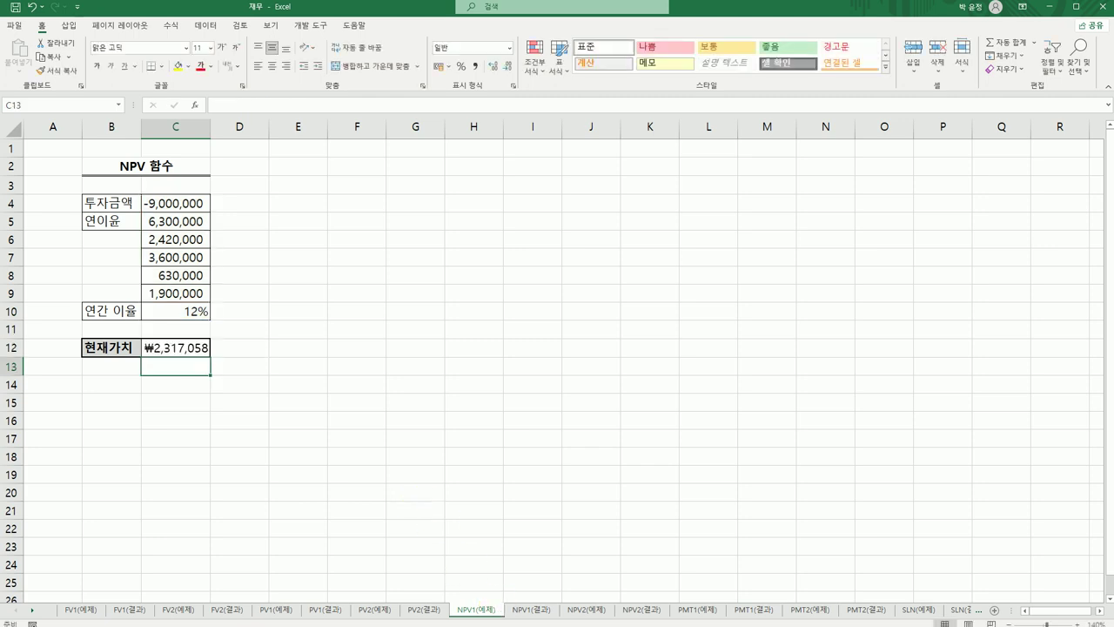
Step: Check the NPV1(결과) sheet and review the 투자금액, 회수금액, 현재가치 and 연이율 cells on the NPV2(예제) sheet
left_click(533, 612)
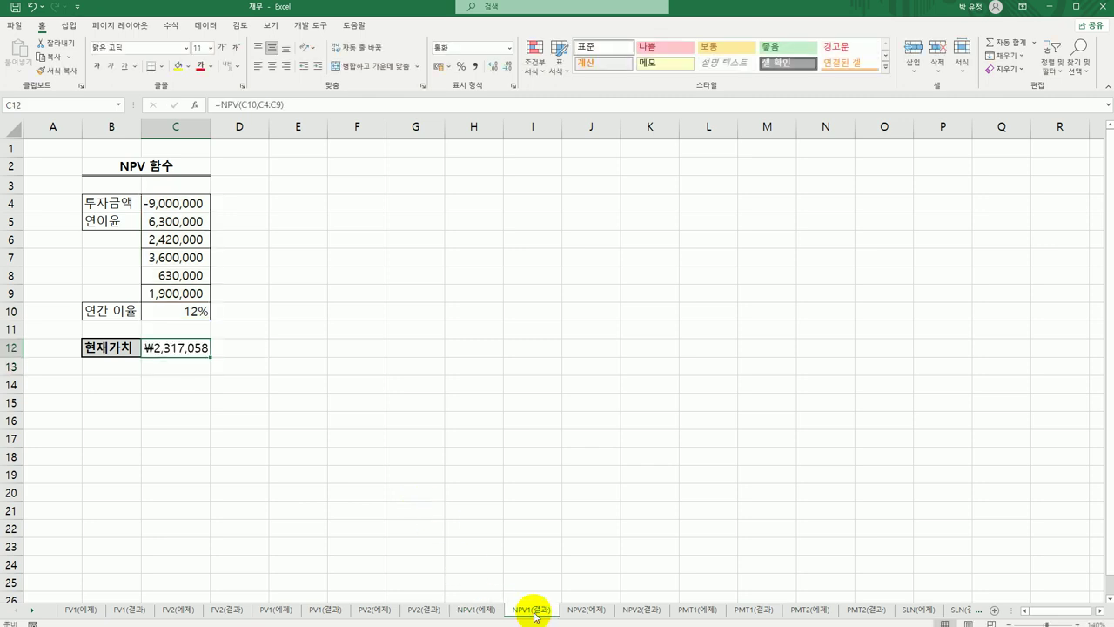
left_click(583, 609)
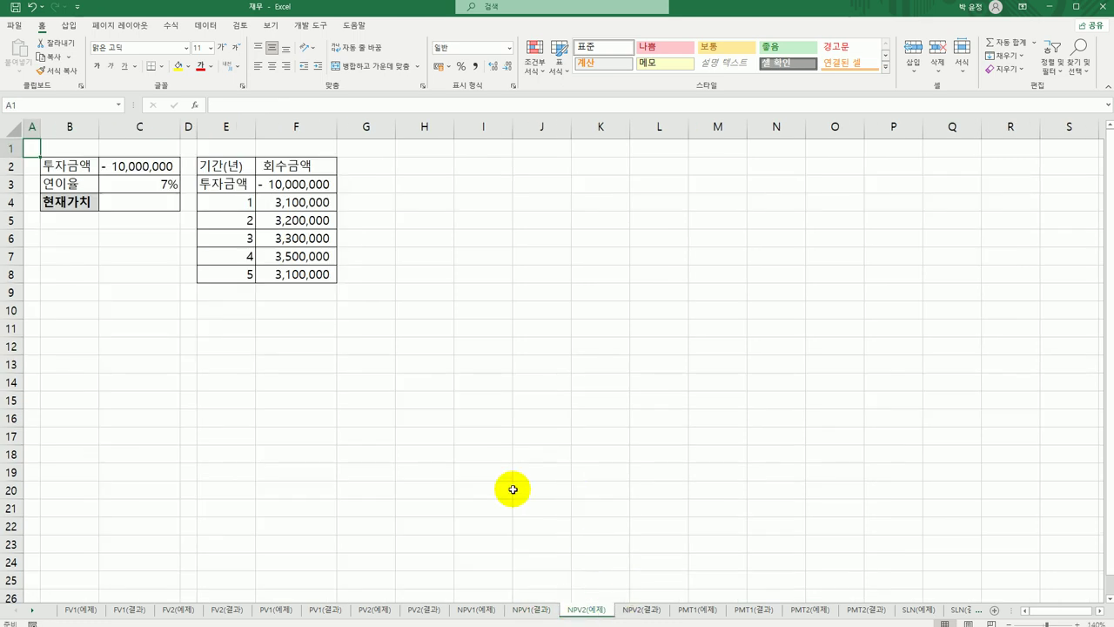
left_click(166, 206)
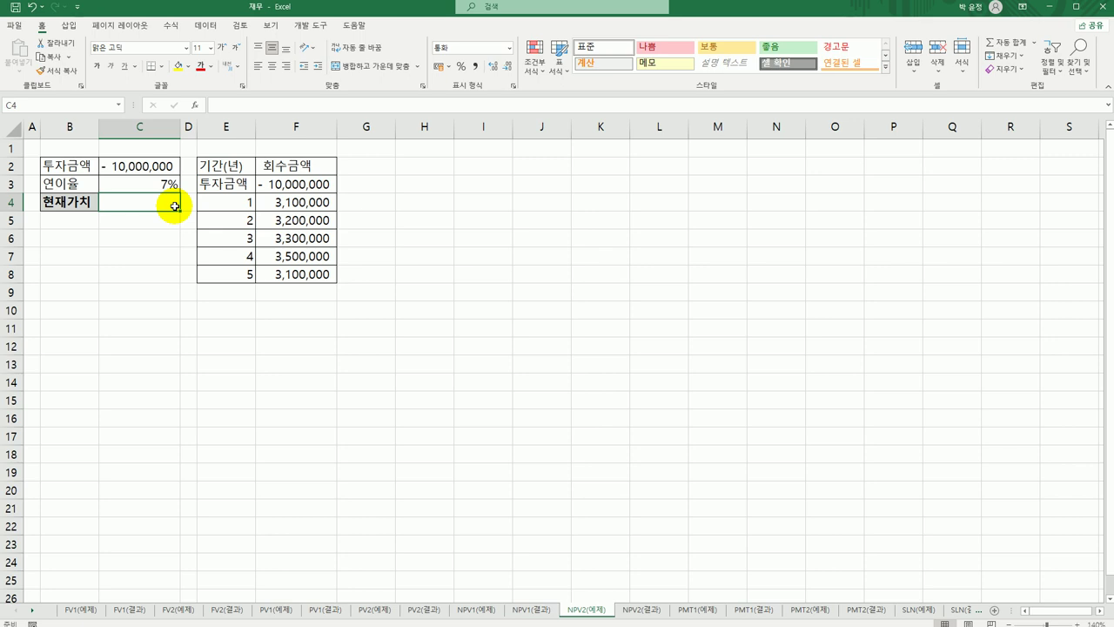
left_click(307, 191)
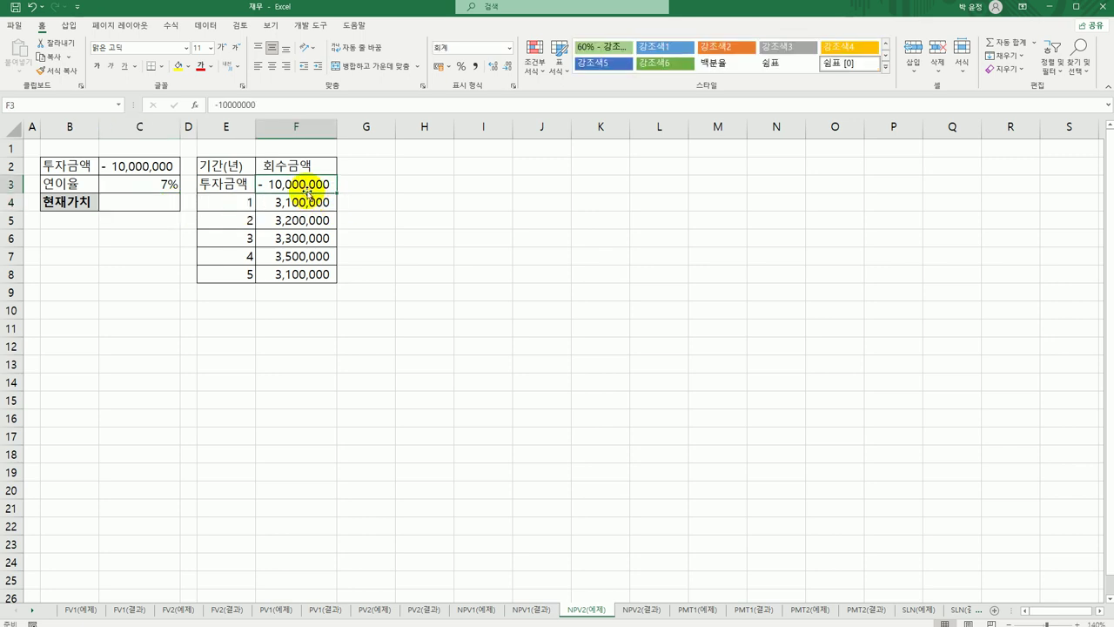
left_click_drag(305, 203, 302, 276)
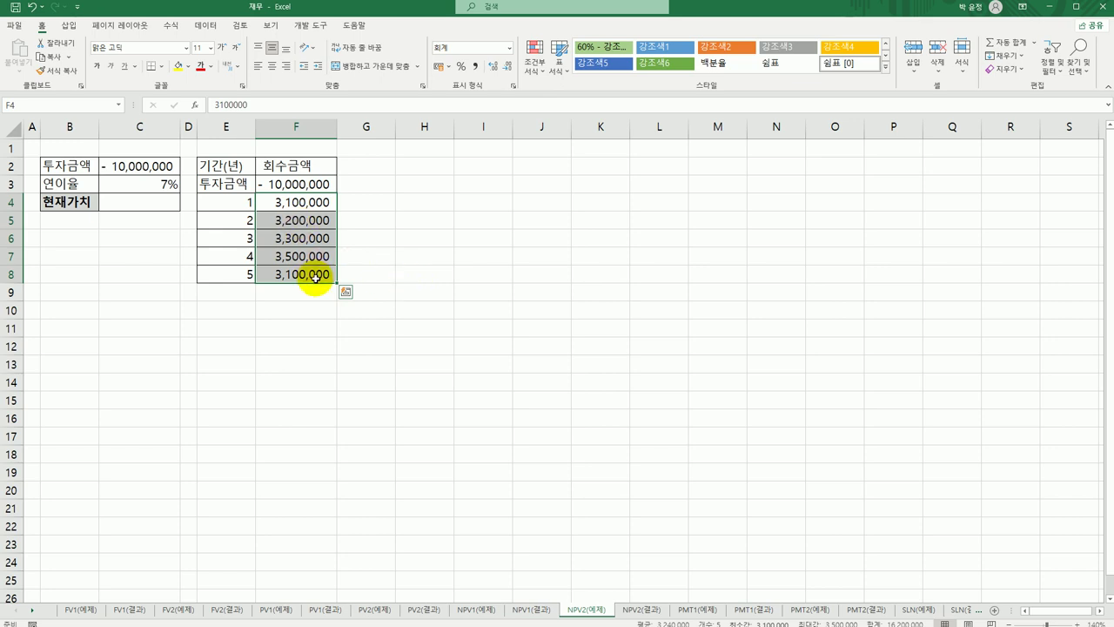
left_click(159, 203)
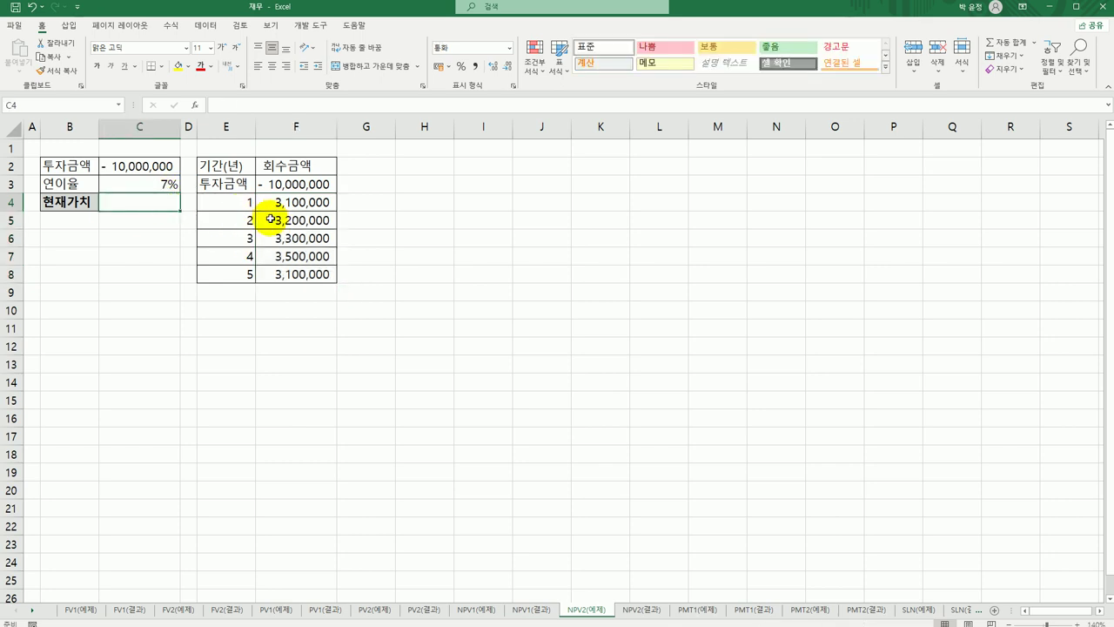
left_click(159, 185)
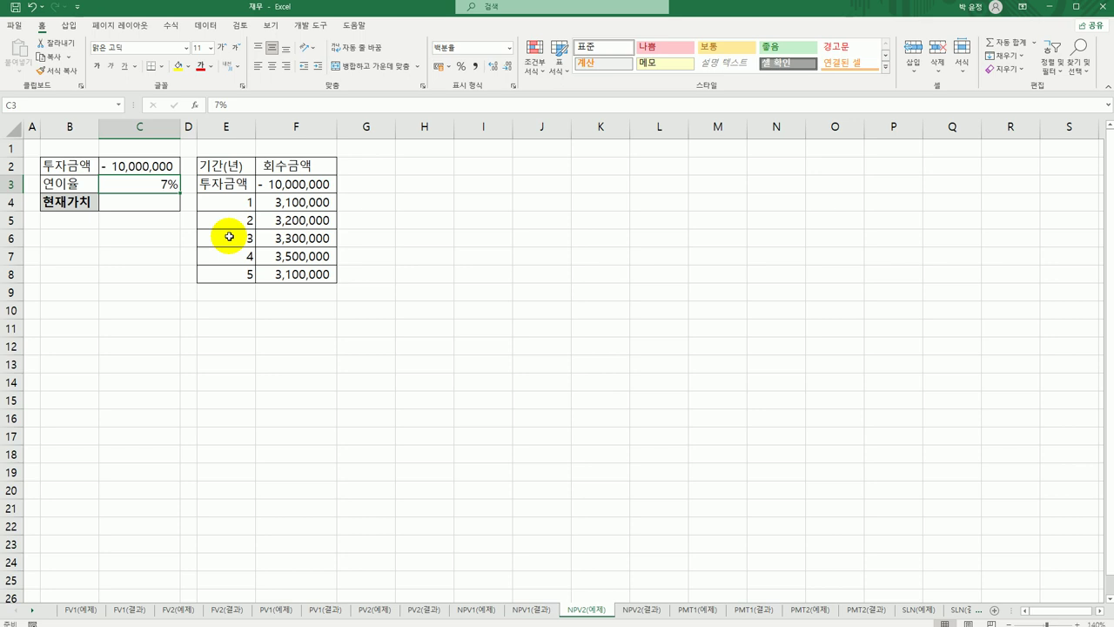
Step: Enter the formula =NPV(C3,F3:F8) in 현재가치 cell C4 of the NPV2(예제) sheet
left_click(151, 204)
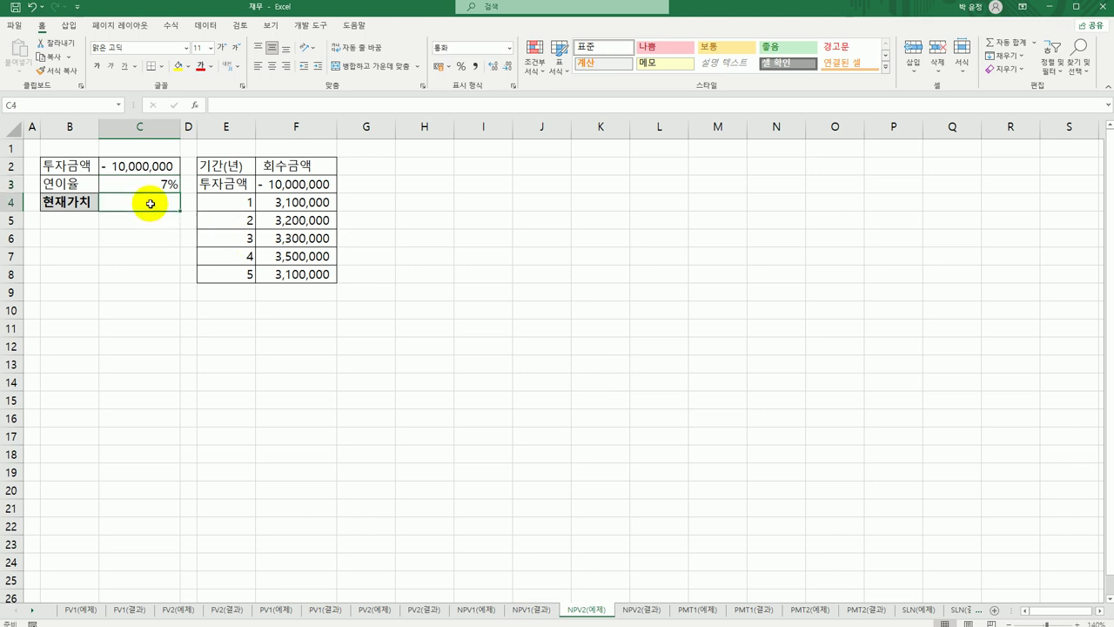
type("=NPV(")
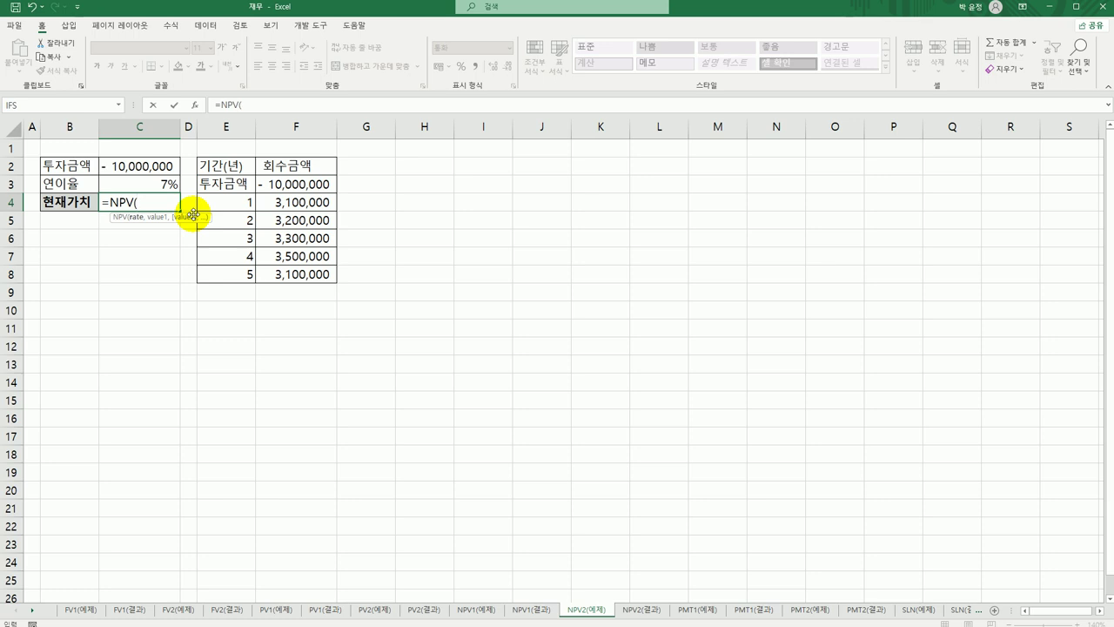
left_click(162, 182)
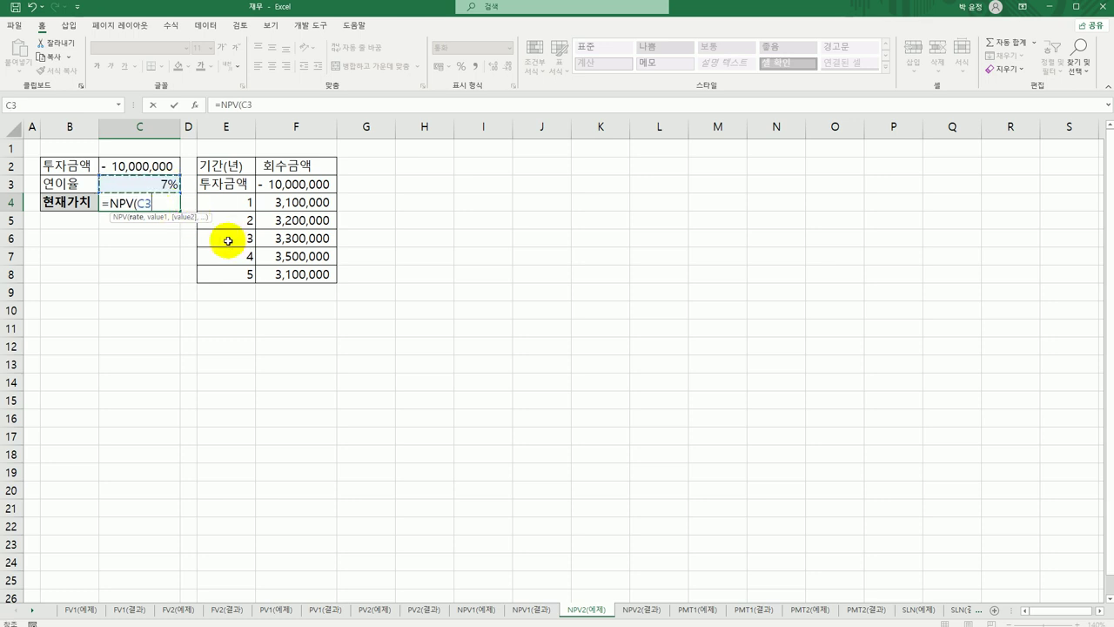
type(",")
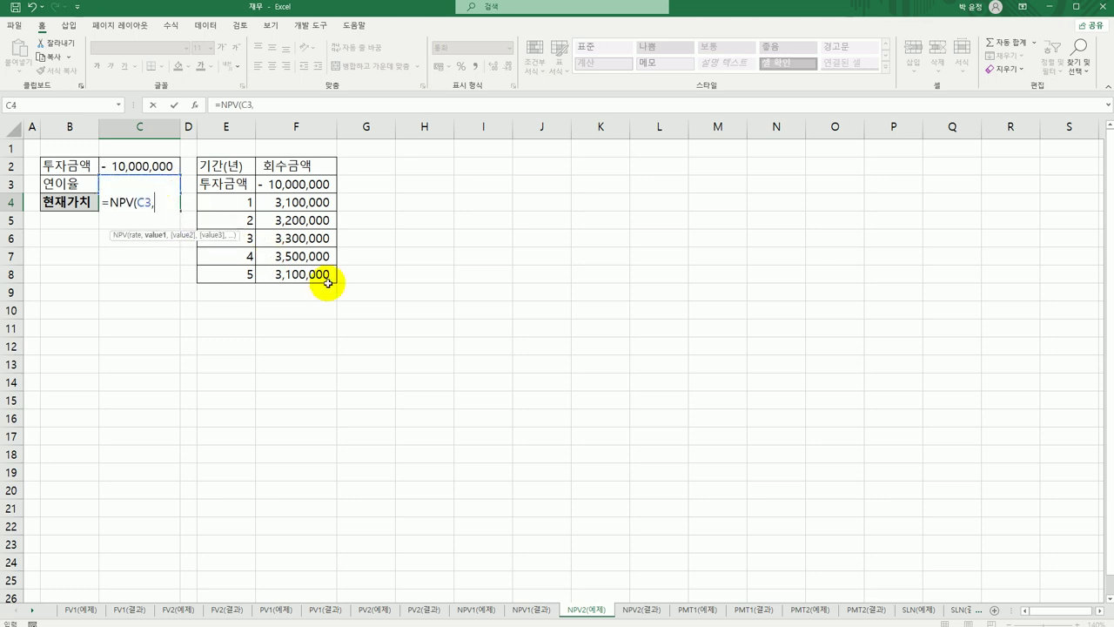
left_click(294, 181)
left_click_drag(308, 193, 301, 271)
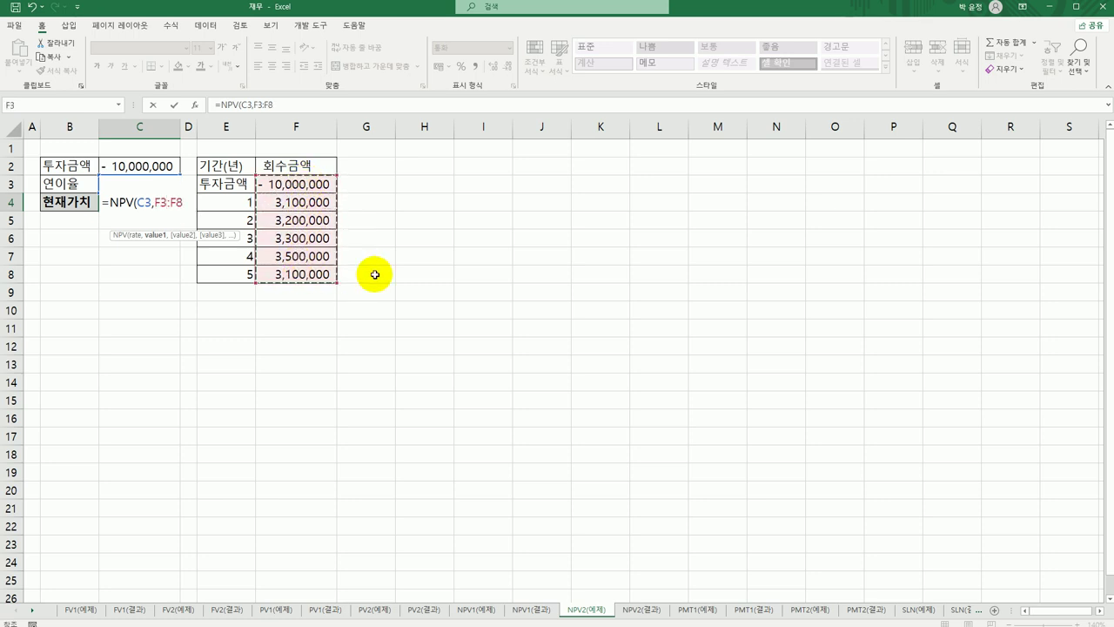
key("Return")
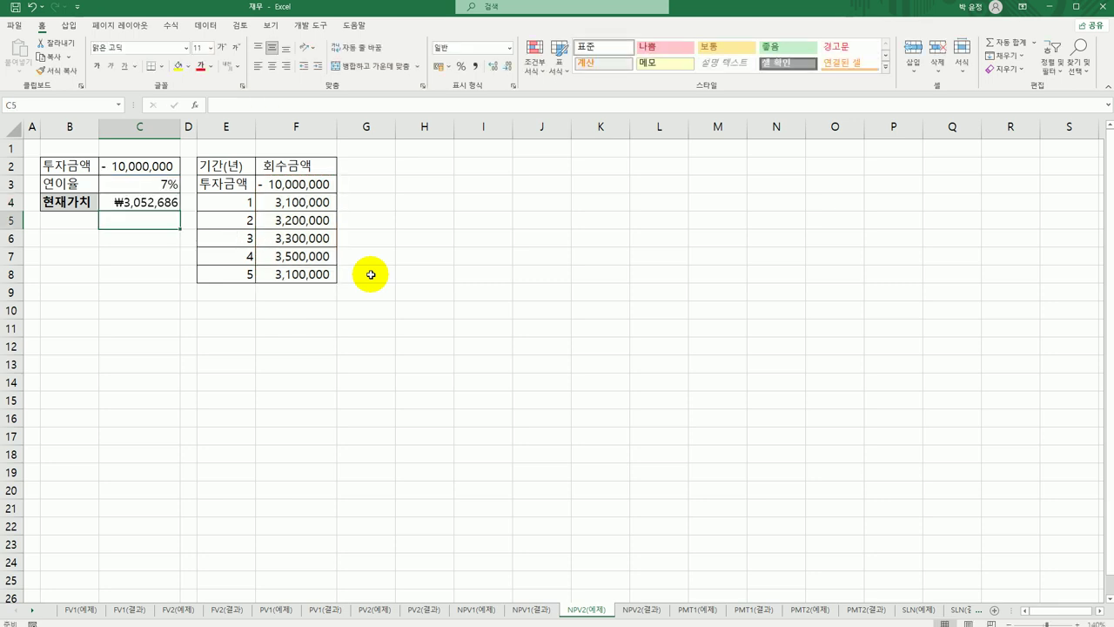
Step: Check the NPV2(결과) sheet and review the 이율, 기간, 미래가치 and 납입액 cells on the PMT1(예제) sheet
left_click(630, 614)
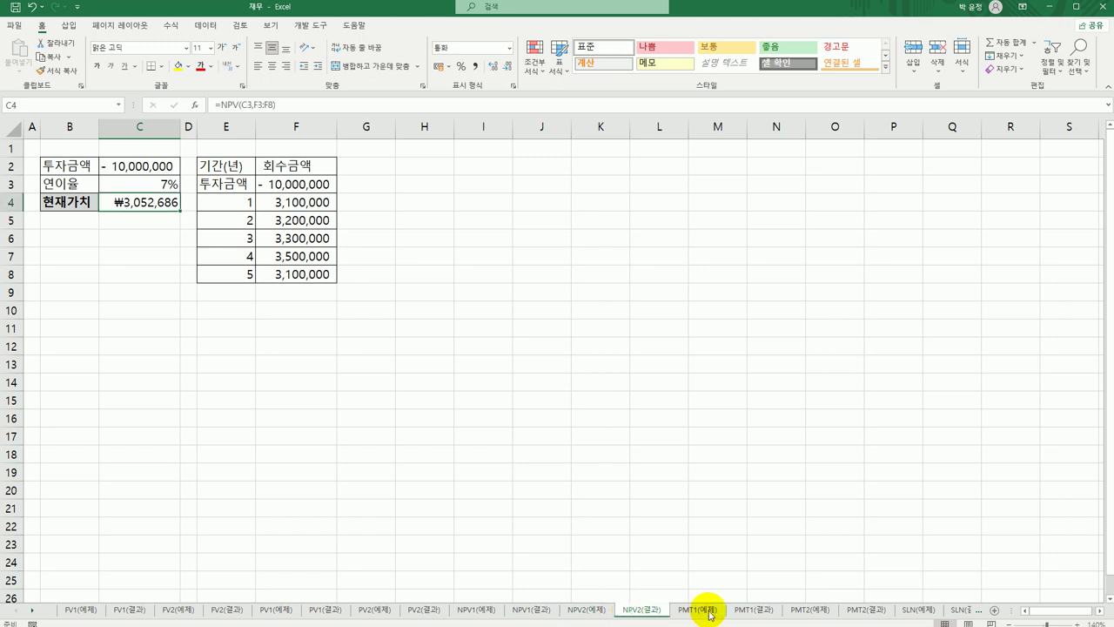
left_click(708, 612)
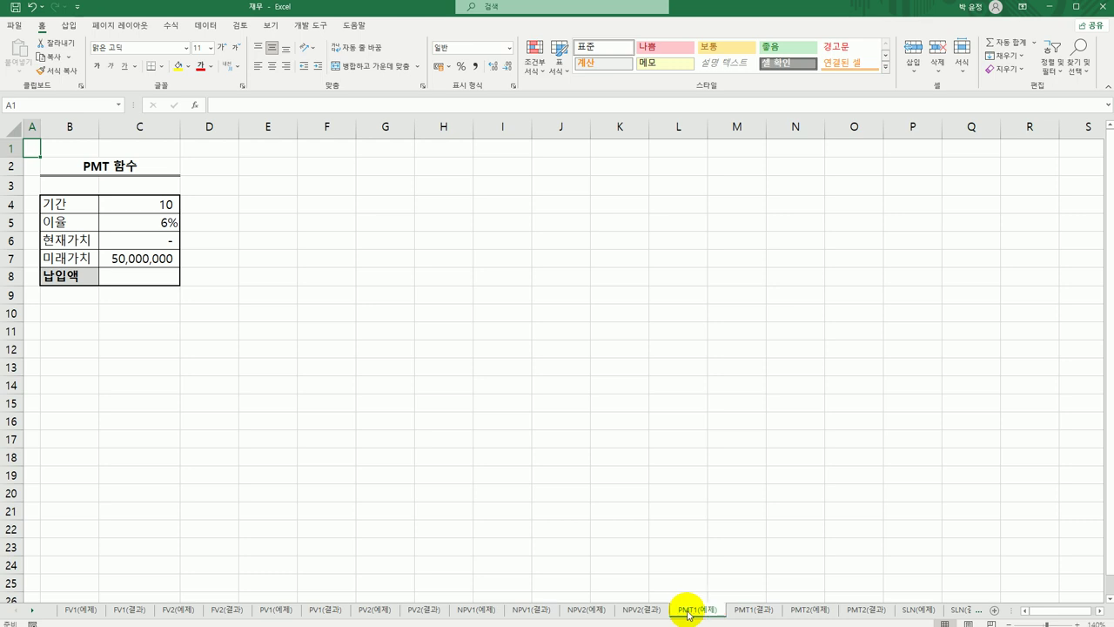
left_click(146, 276)
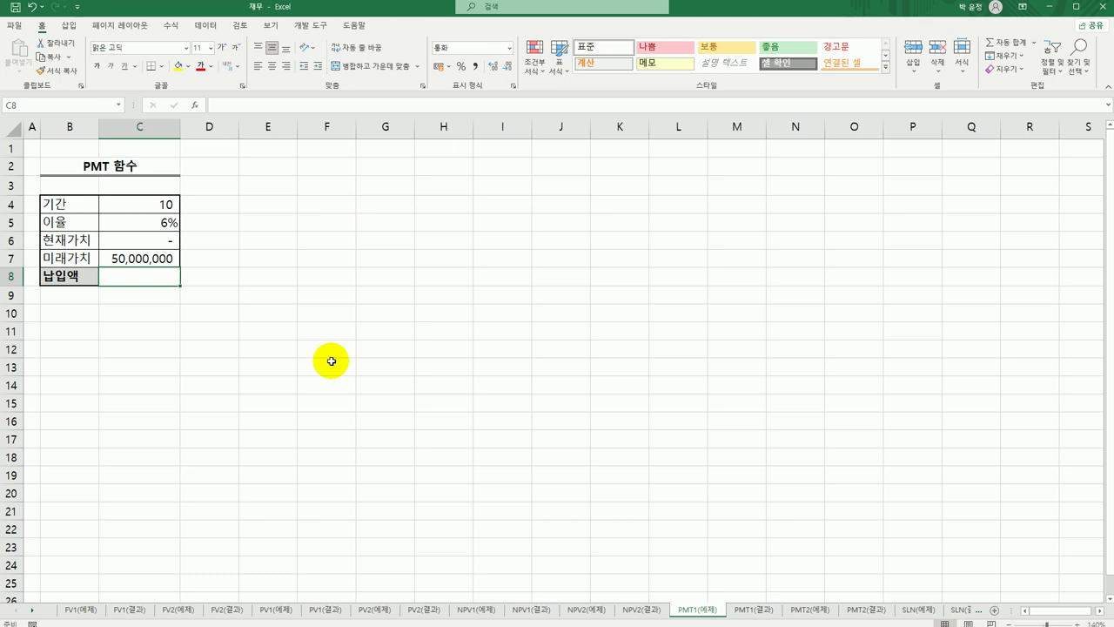
left_click(171, 222)
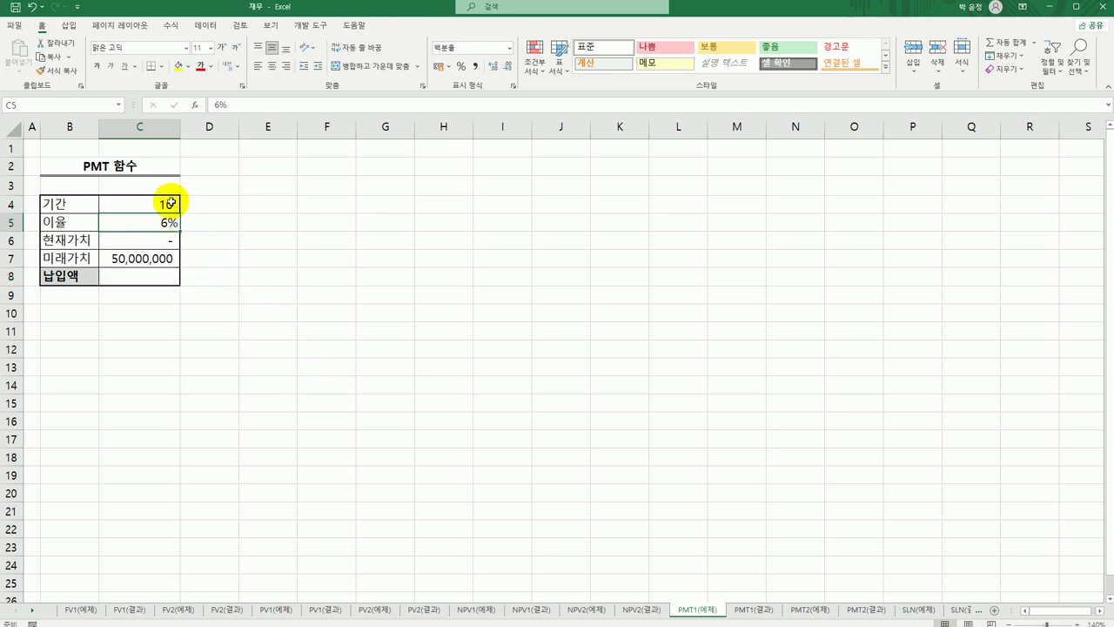
left_click(171, 203)
left_click(161, 261)
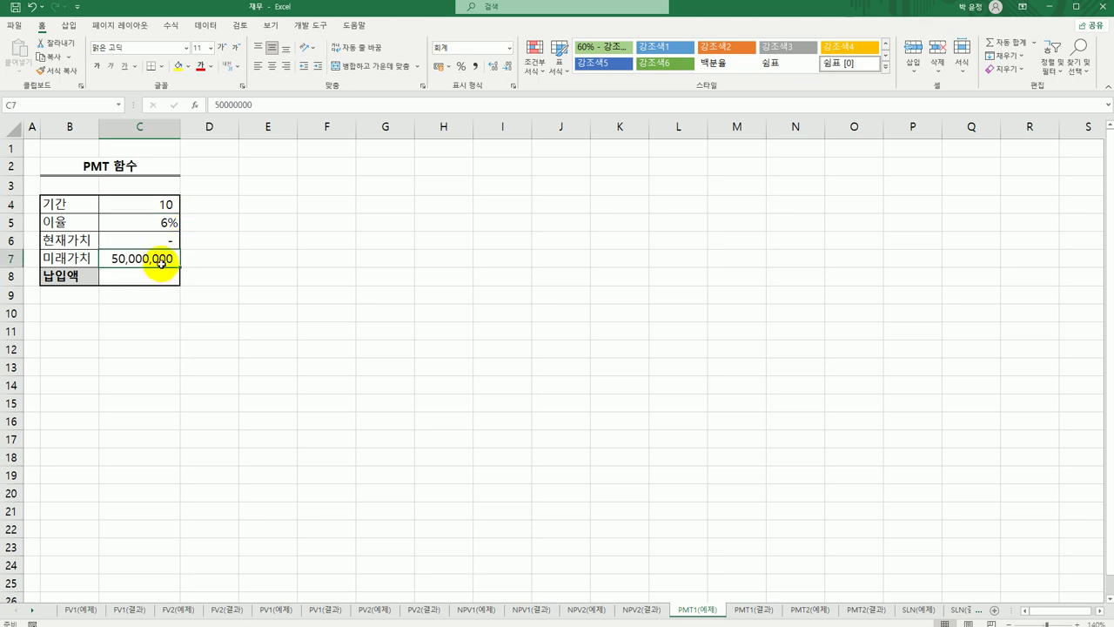
Step: Begin a PMT formula in 납입액 cell C8 with C5/12 as the rate and C4*12 as the number of periods
left_click(165, 277)
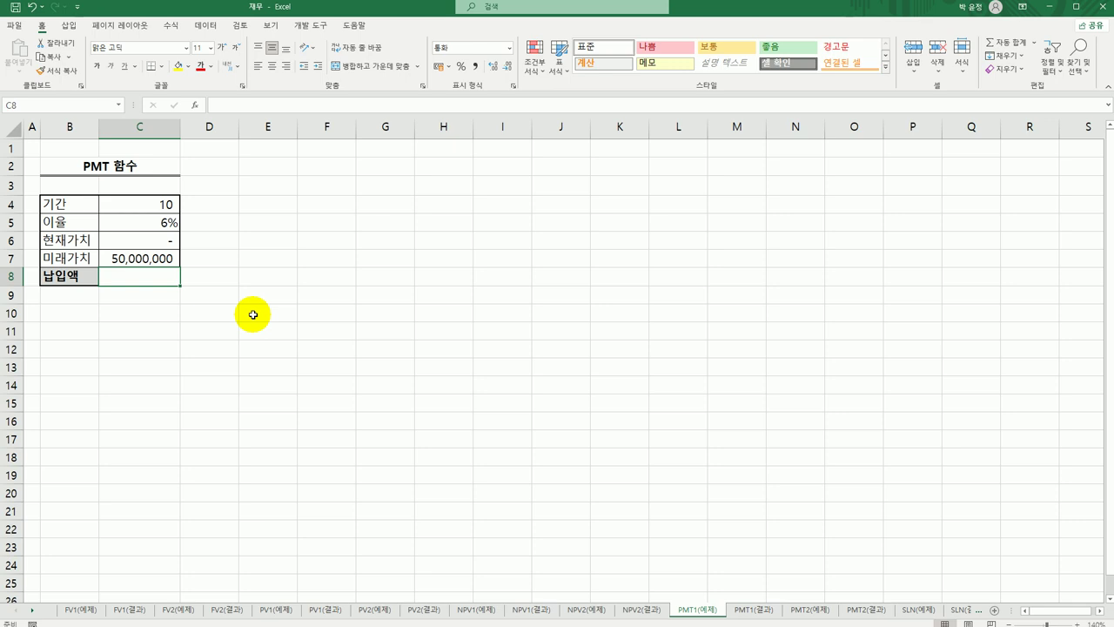
type("=")
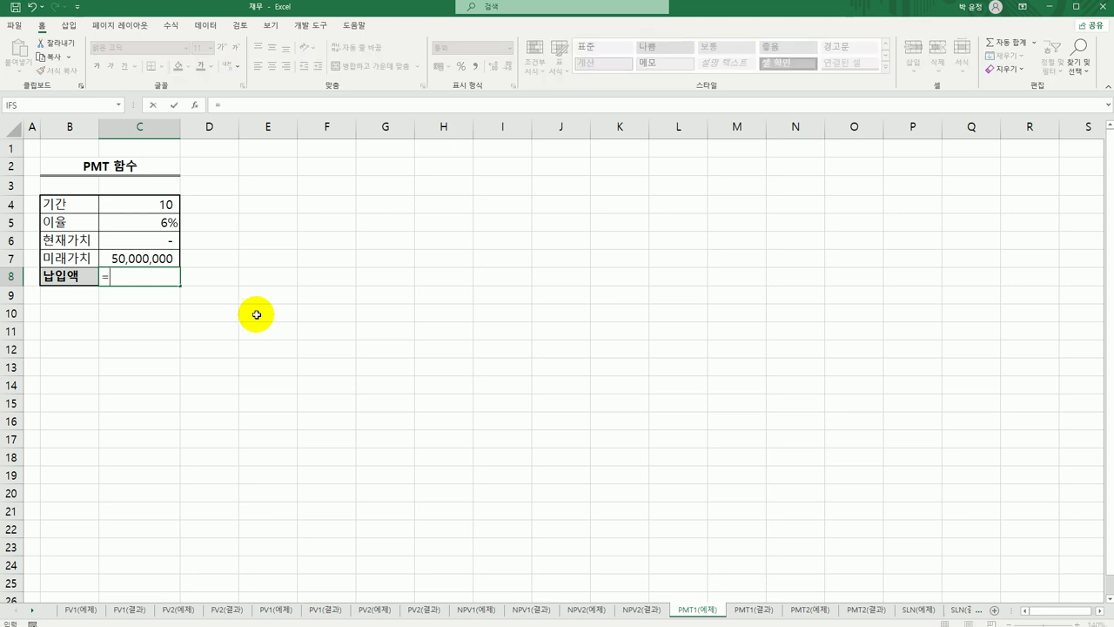
type("PM")
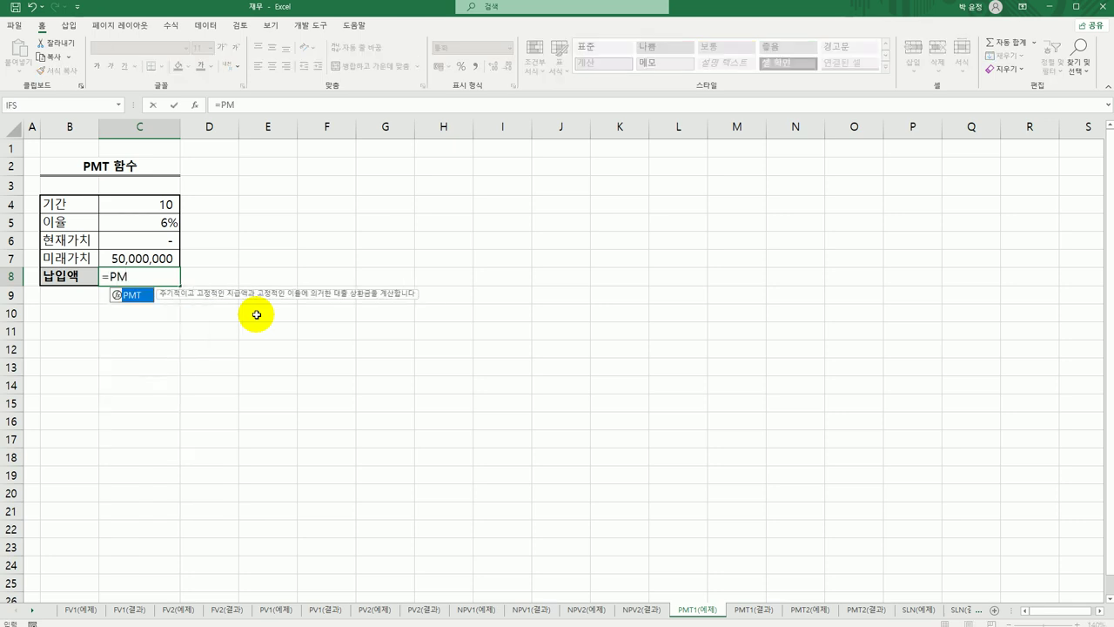
type("T")
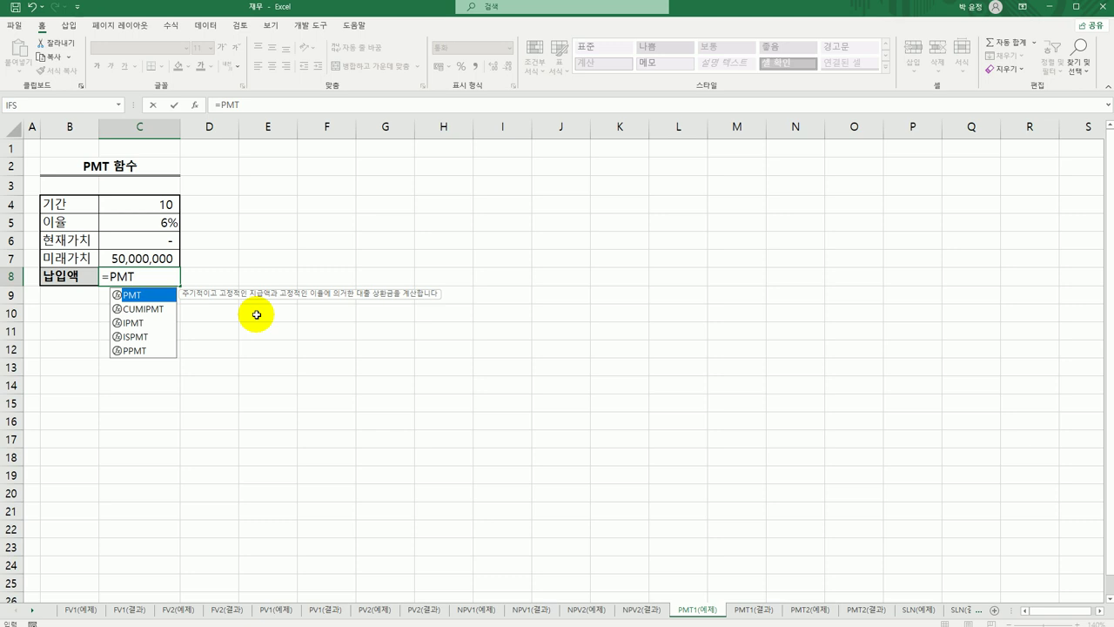
type("(")
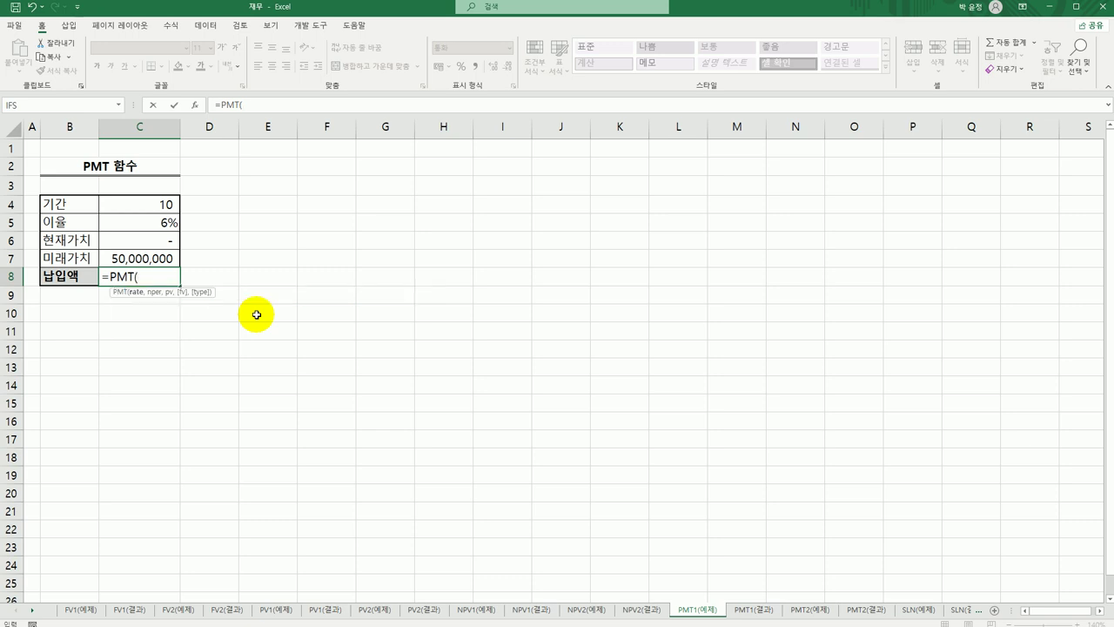
left_click(166, 223)
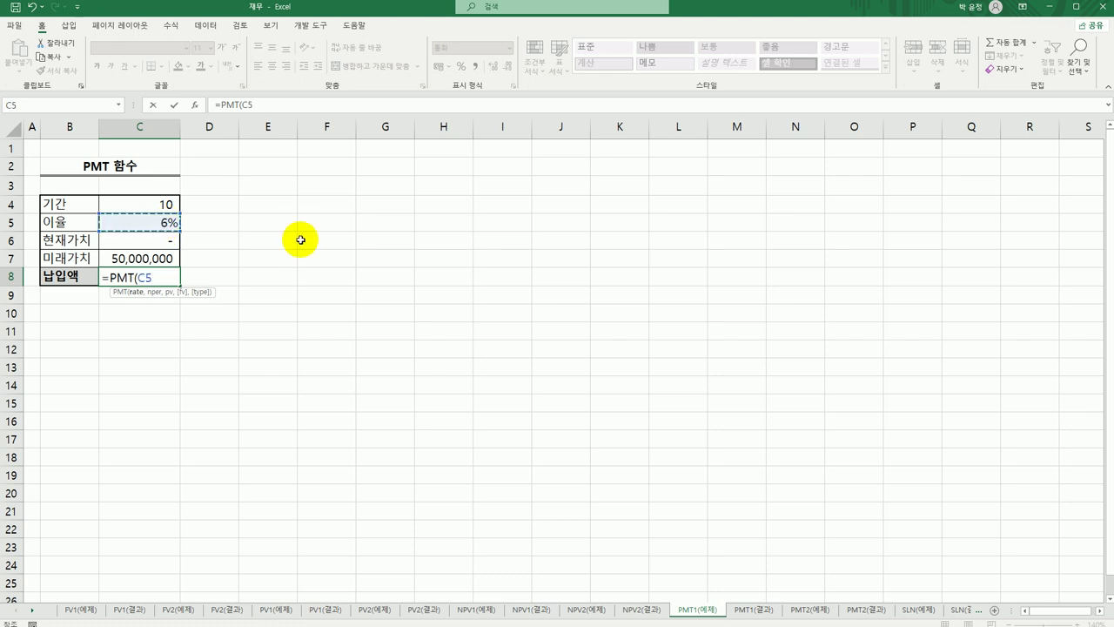
type("/")
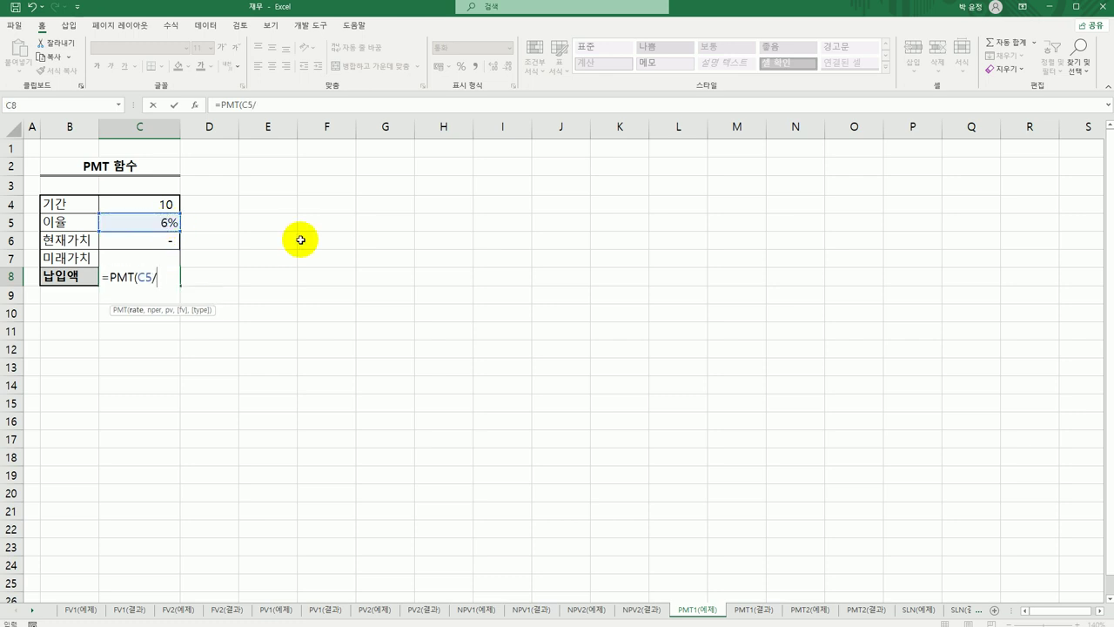
type("12,")
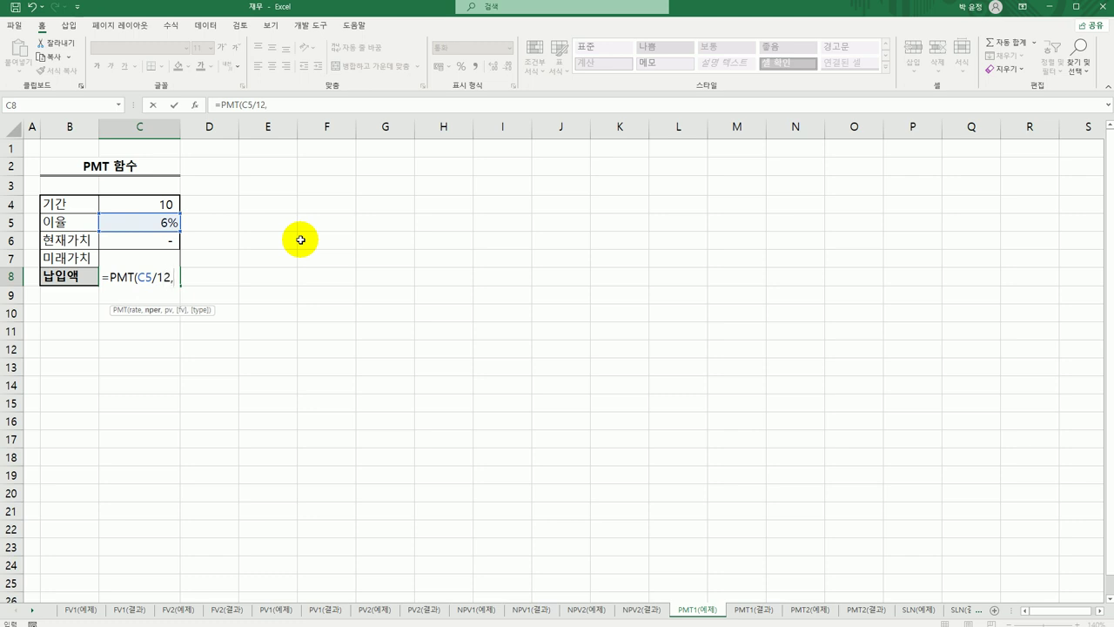
left_click(143, 208)
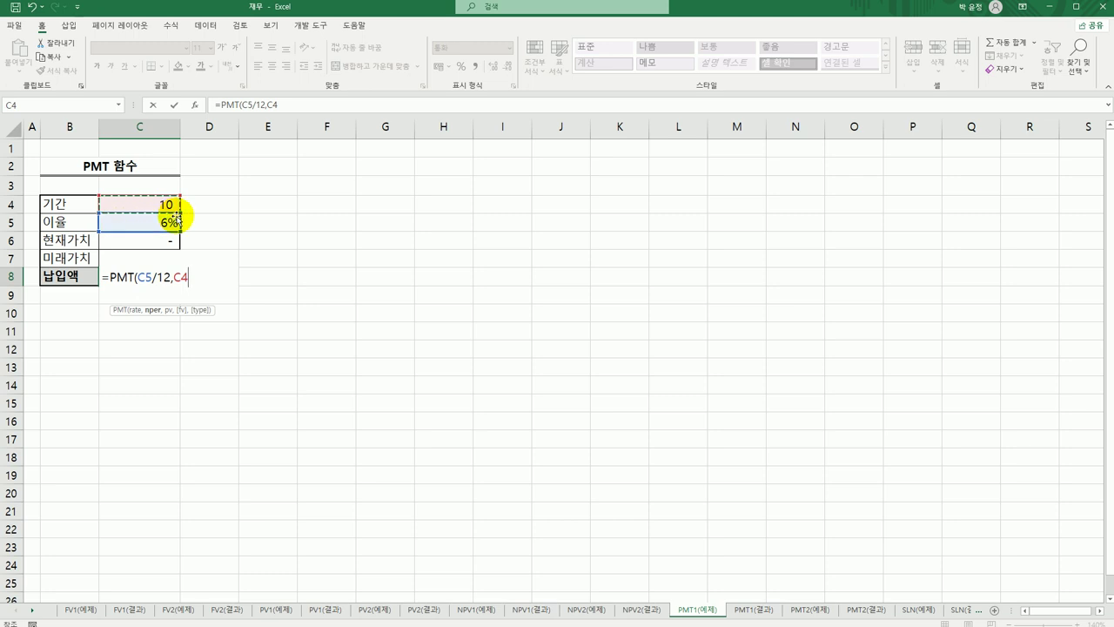
type("*12")
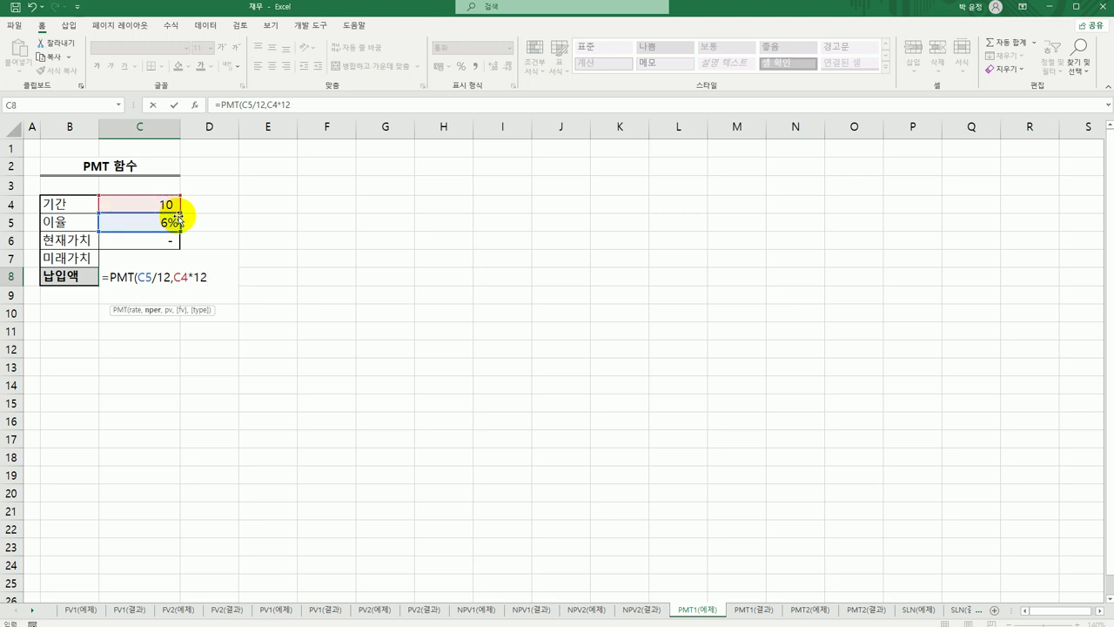
Step: Complete the PMT formula in C8 with C6 as present value, -C7 as future value and type 0 (주기 말)
type(",")
left_click(134, 242)
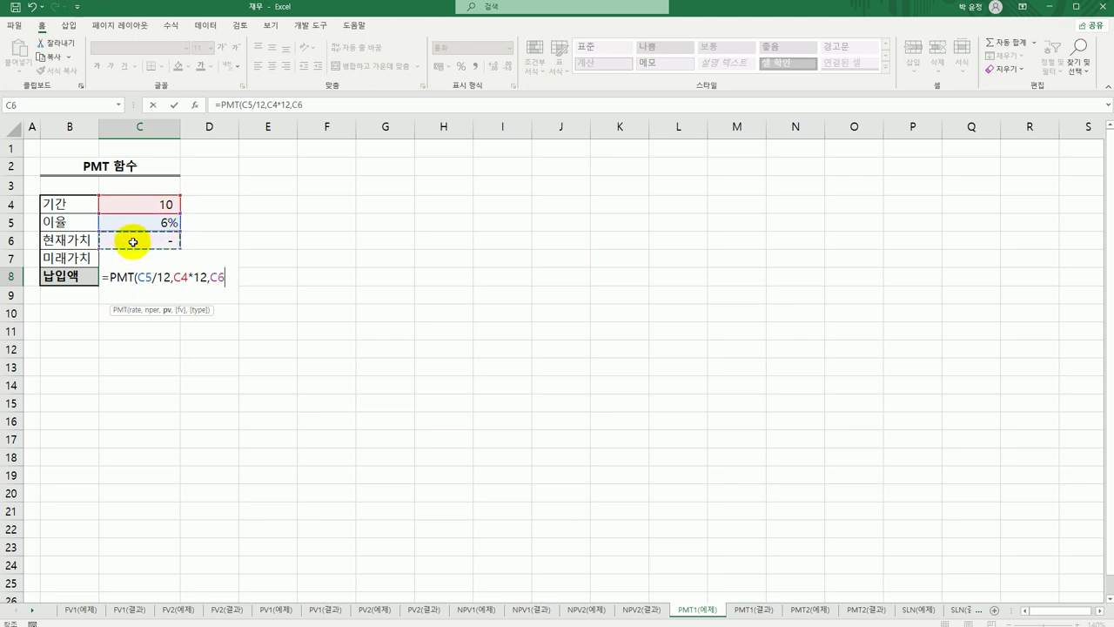
type(",-")
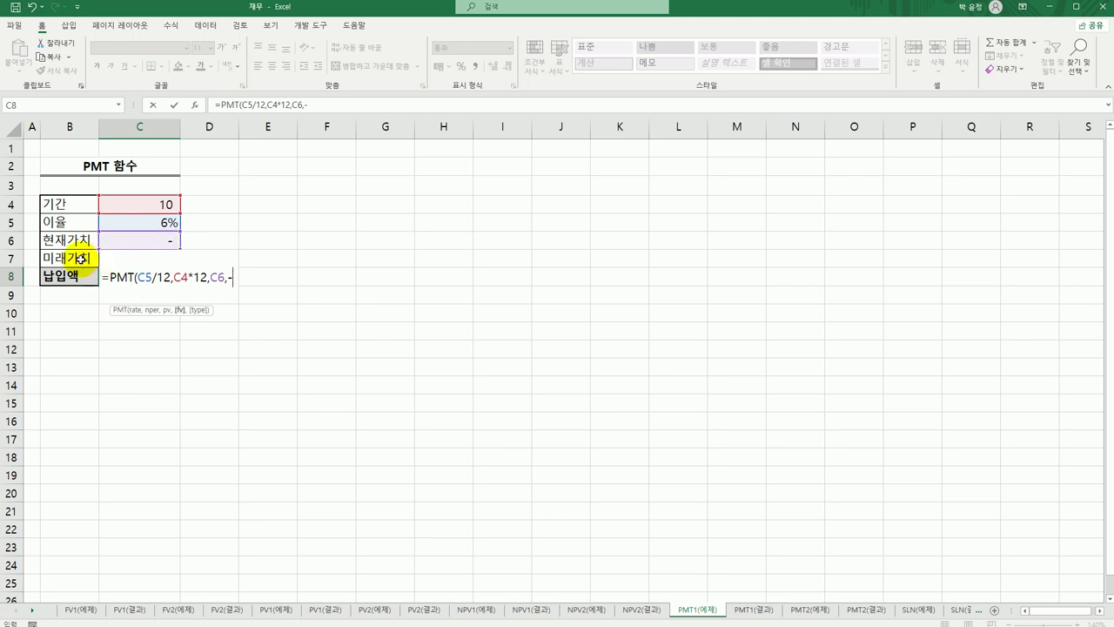
left_click(80, 258)
key("Right")
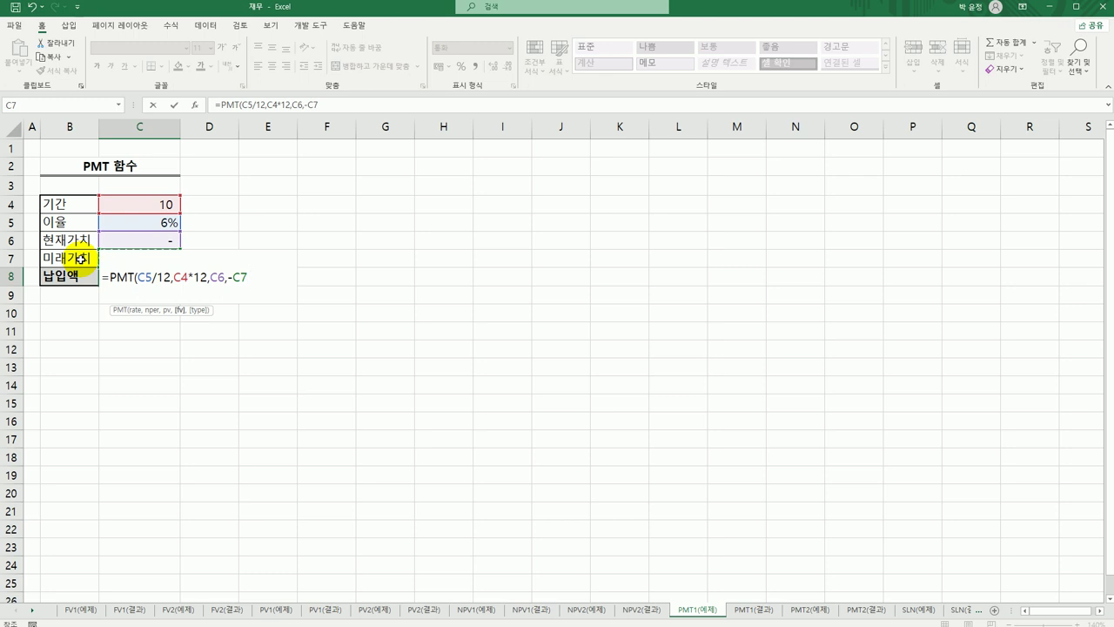
type(",")
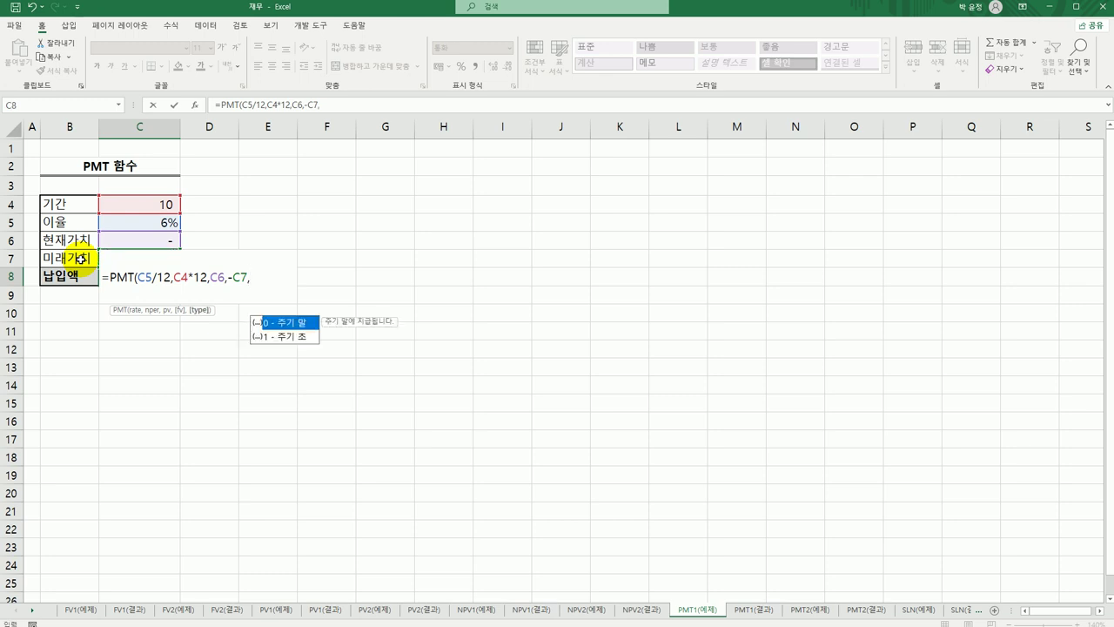
double_click(287, 322)
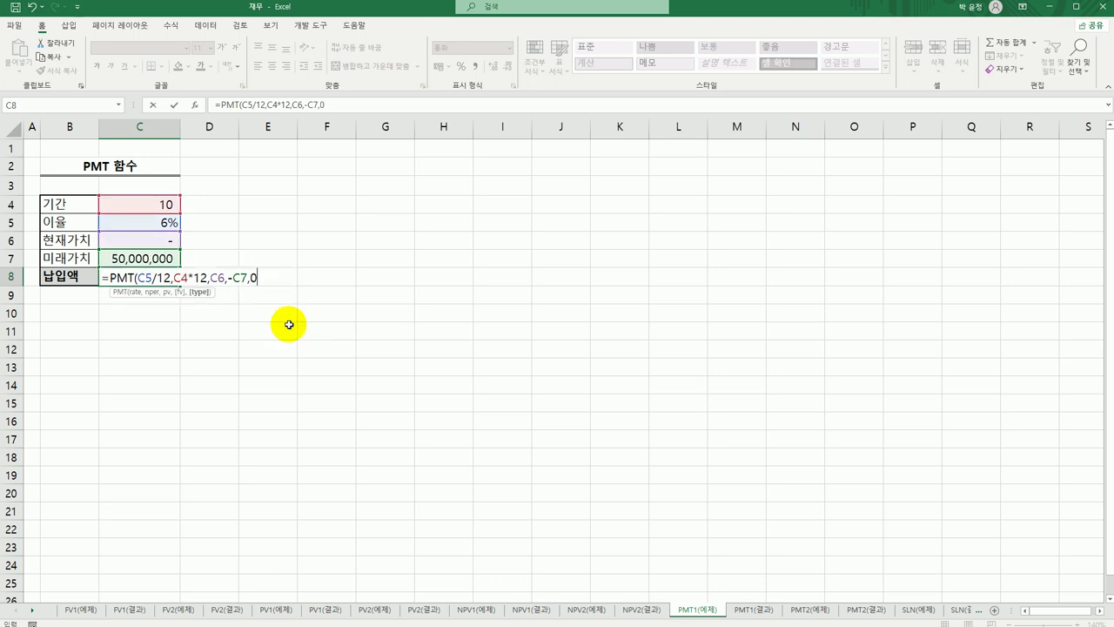
type(")")
key("Return")
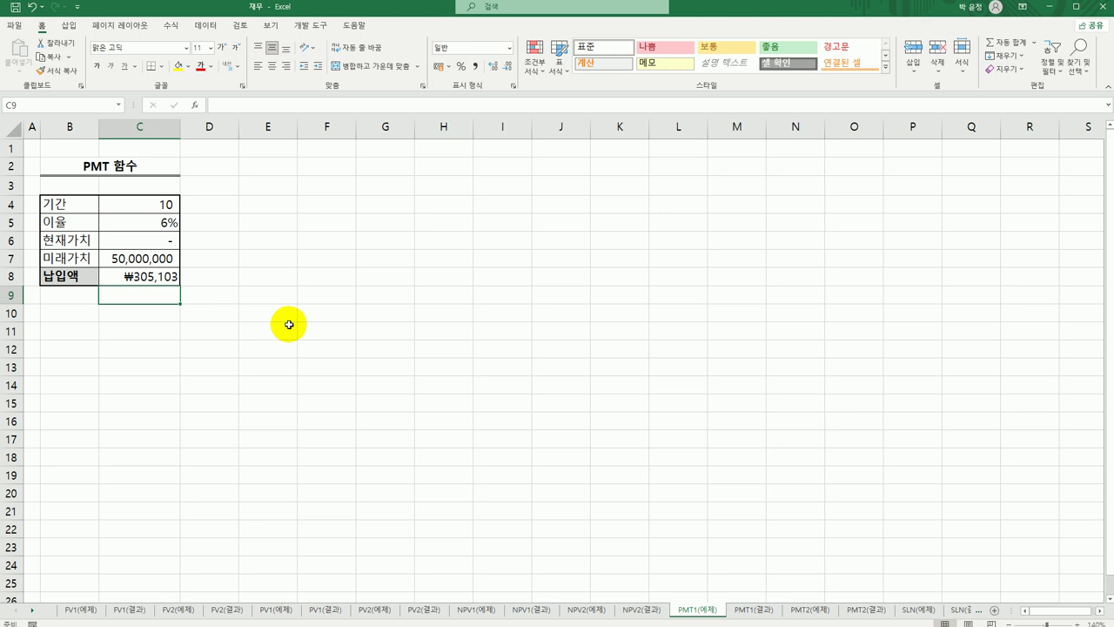
Step: Review the formula in C8, compare it with the PMT1(결과) sheet and open the PMT2(예제) sheet
left_click(172, 279)
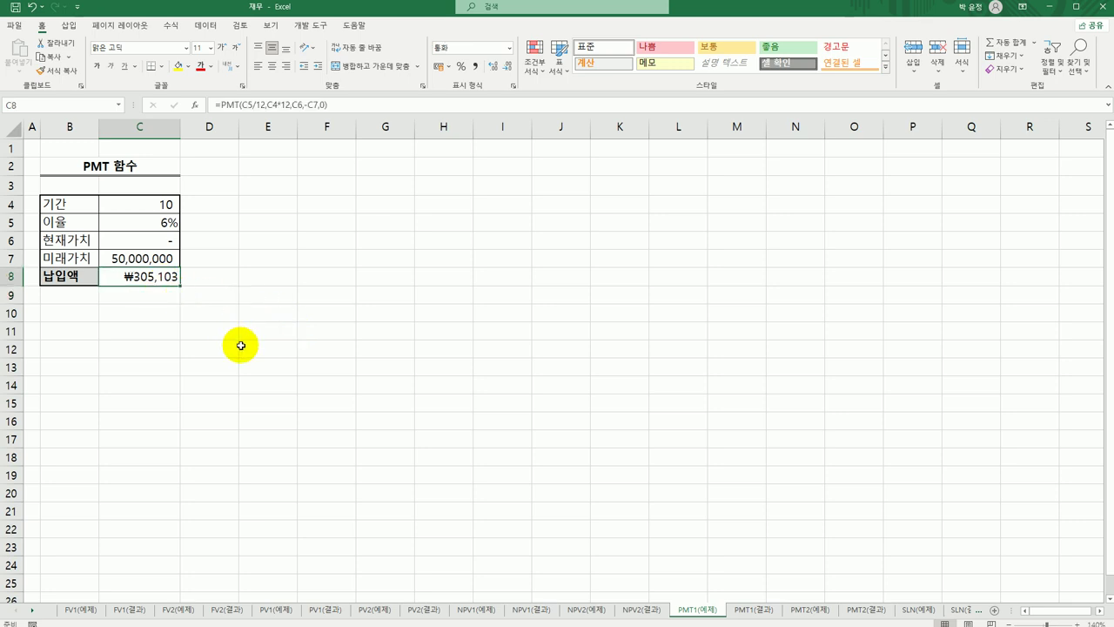
left_click(762, 613)
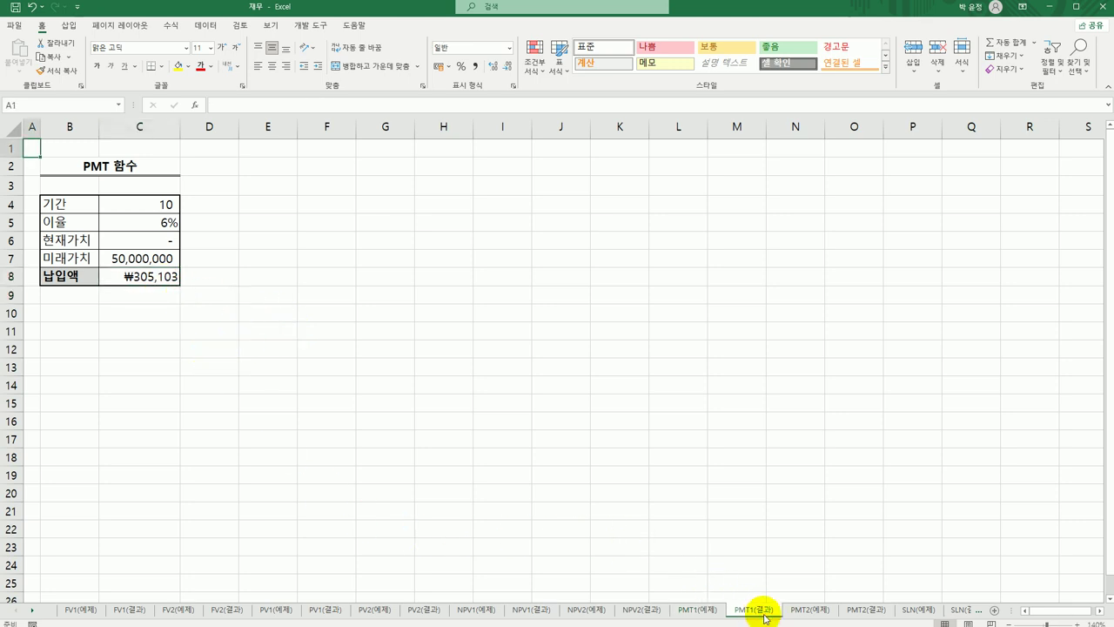
left_click(803, 612)
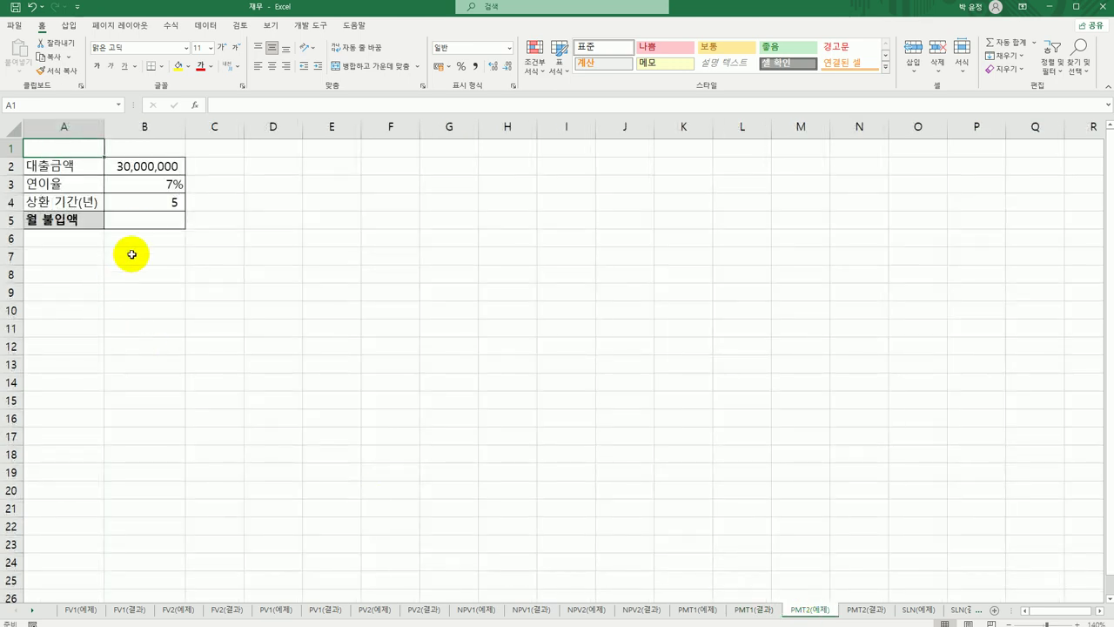
Step: Calculate the monthly payment in 월 불입액 cell B5 with PMT, using B3/12 as rate, B4*12 as number of periods and -B2 as present value
left_click(142, 222)
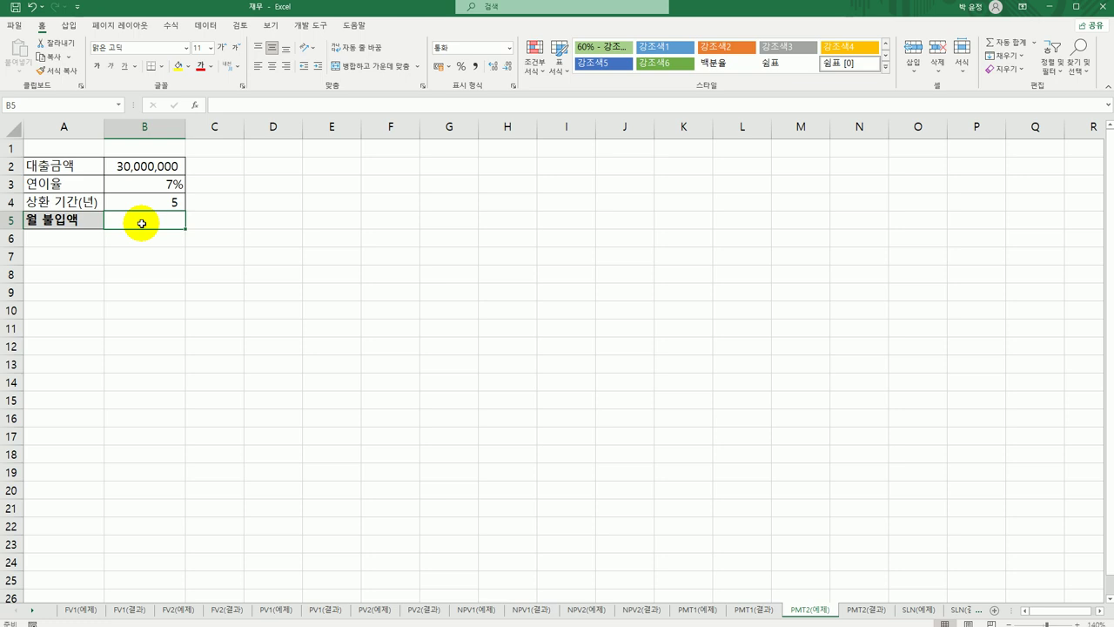
type("=P")
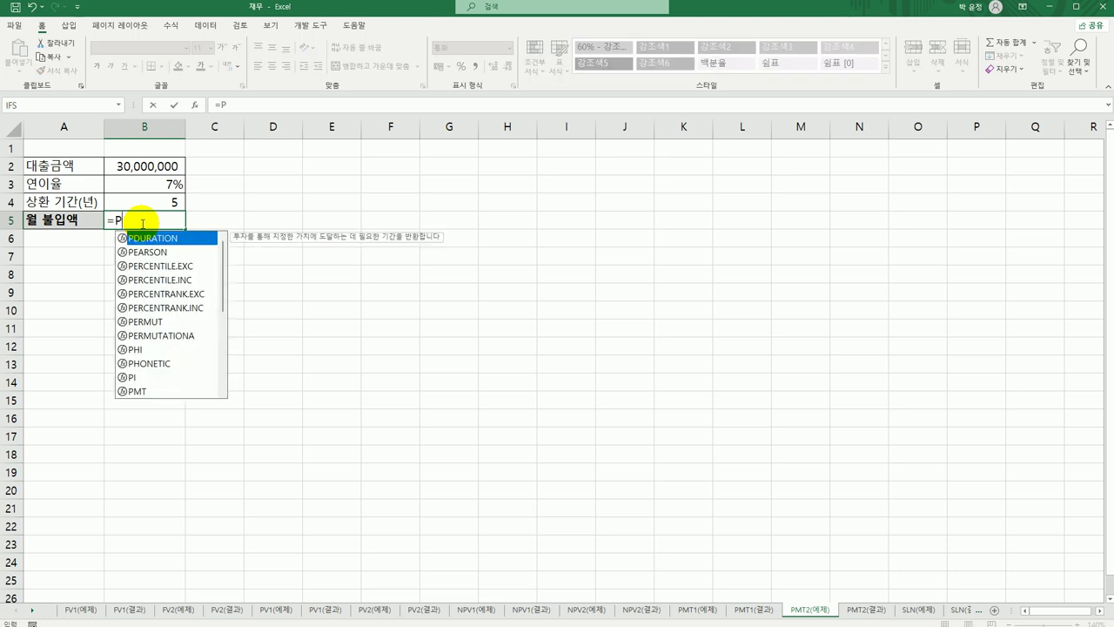
type("MT(")
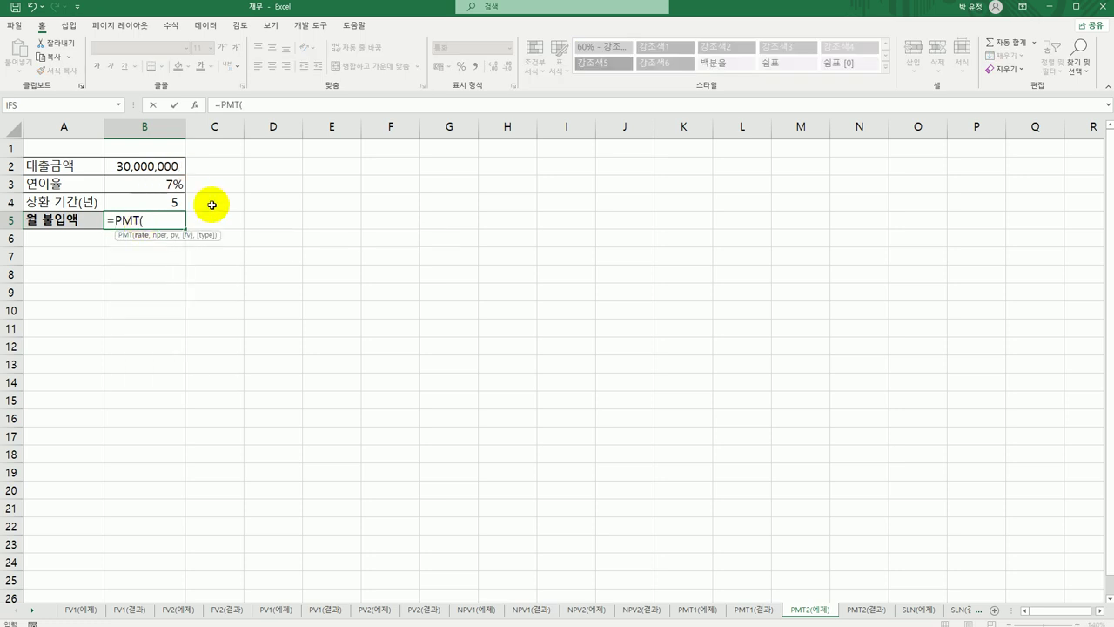
left_click(166, 185)
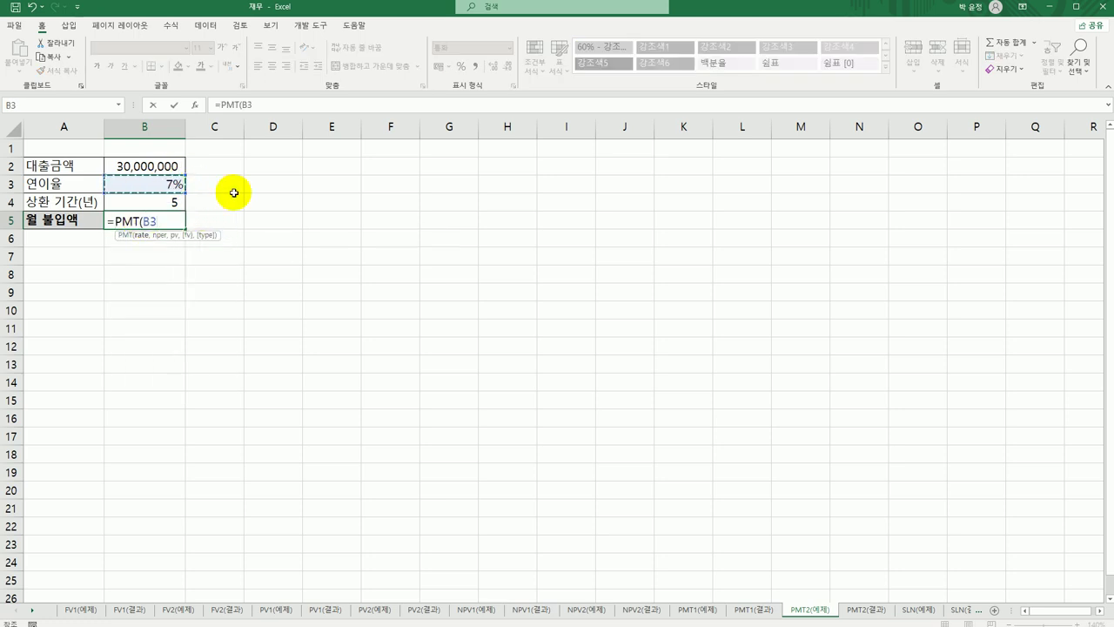
type("/12,")
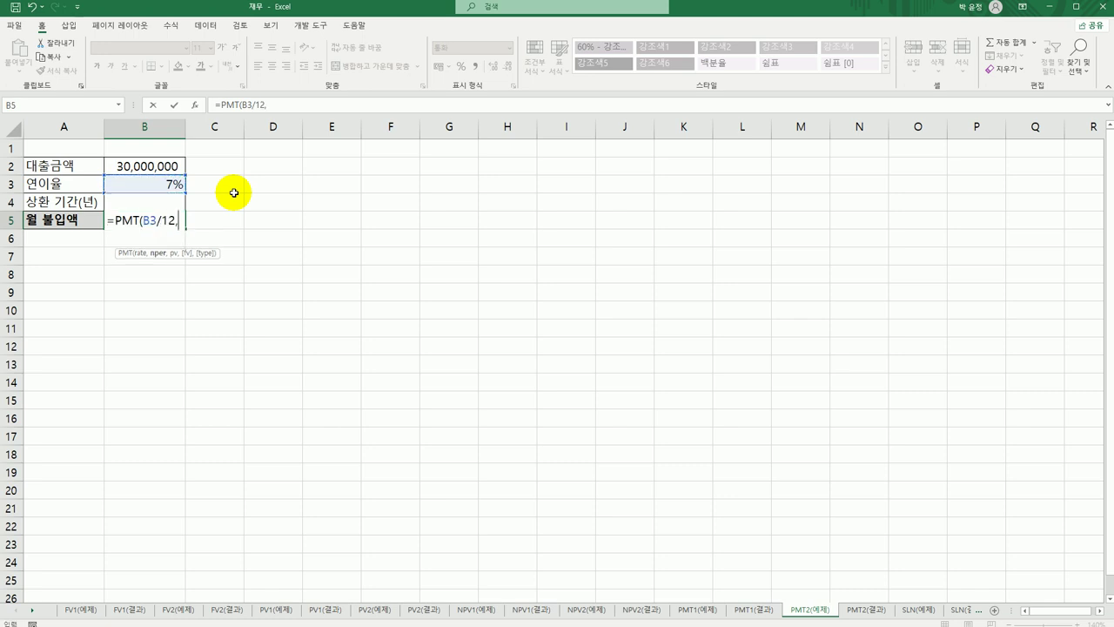
left_click(210, 203)
key("Left")
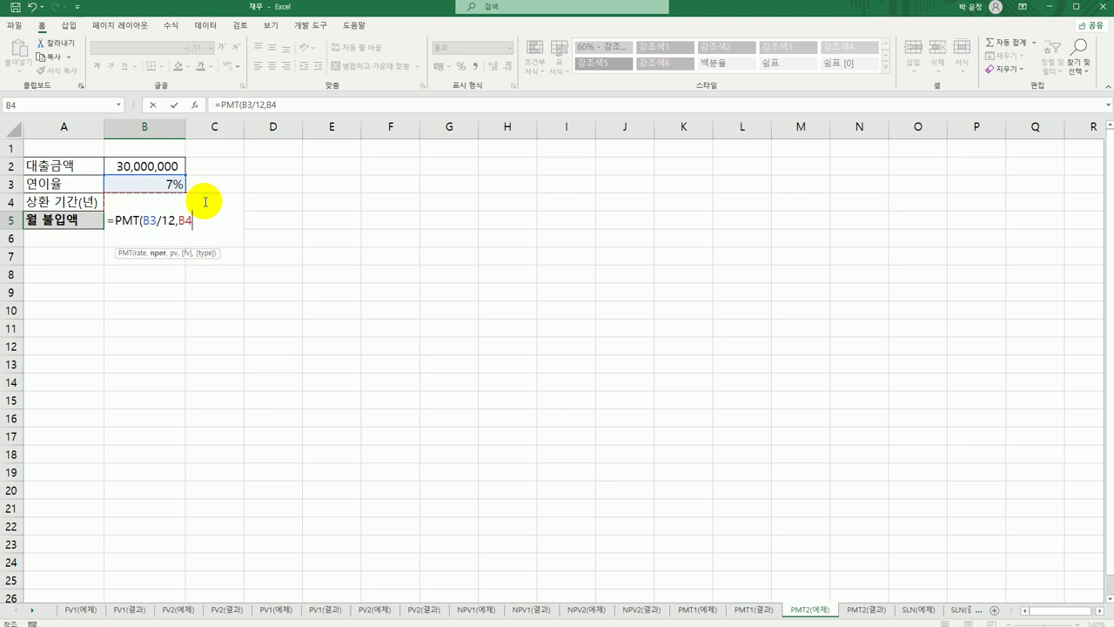
type("*12,-")
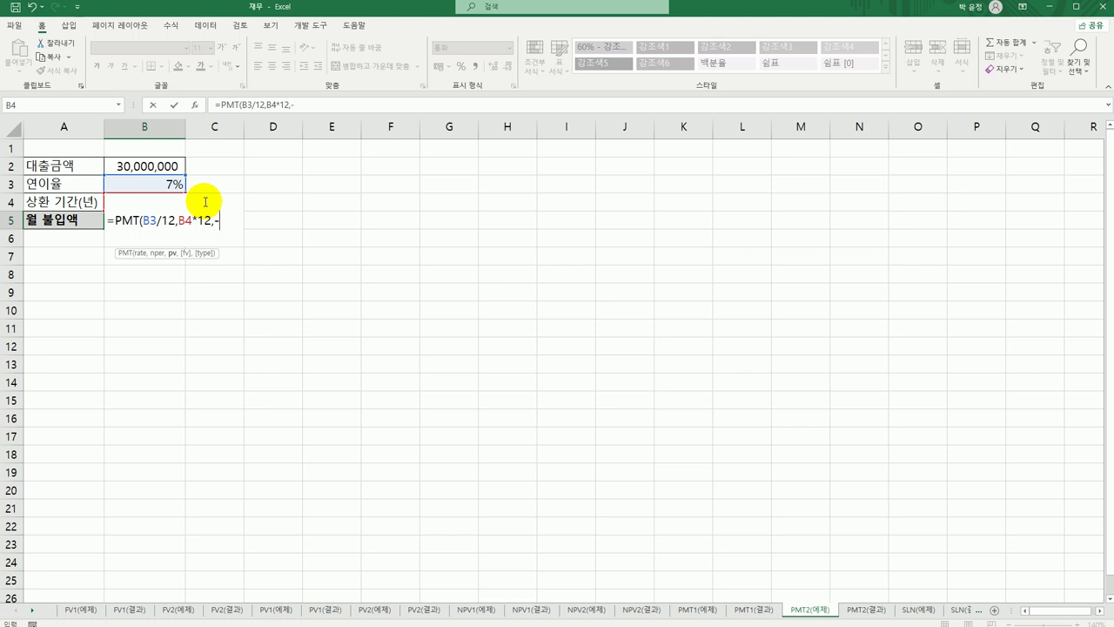
left_click(151, 167)
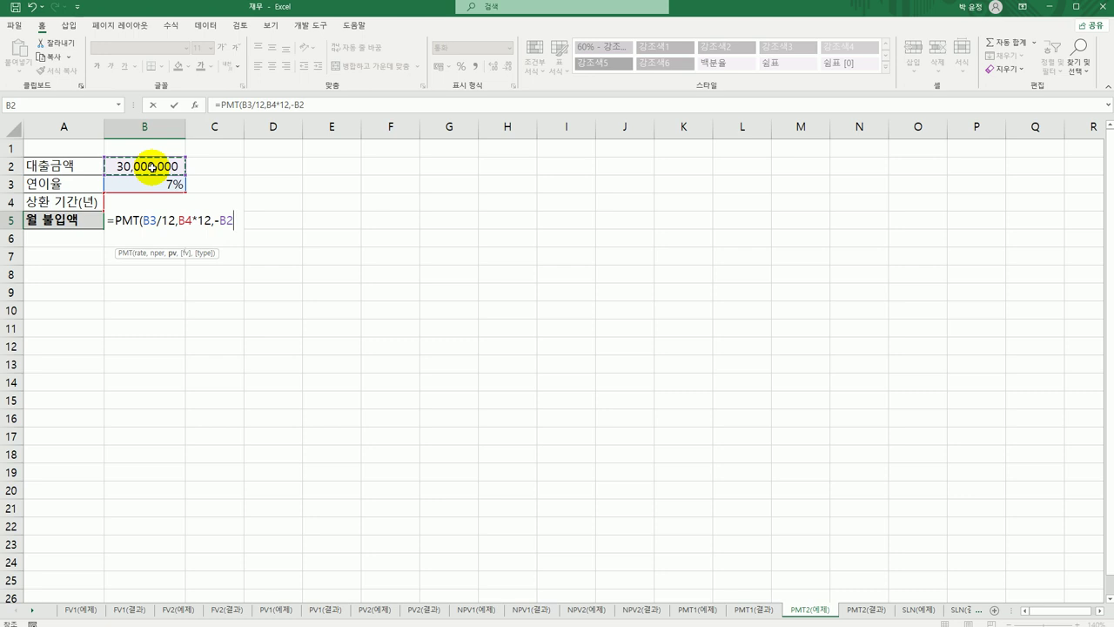
type(")")
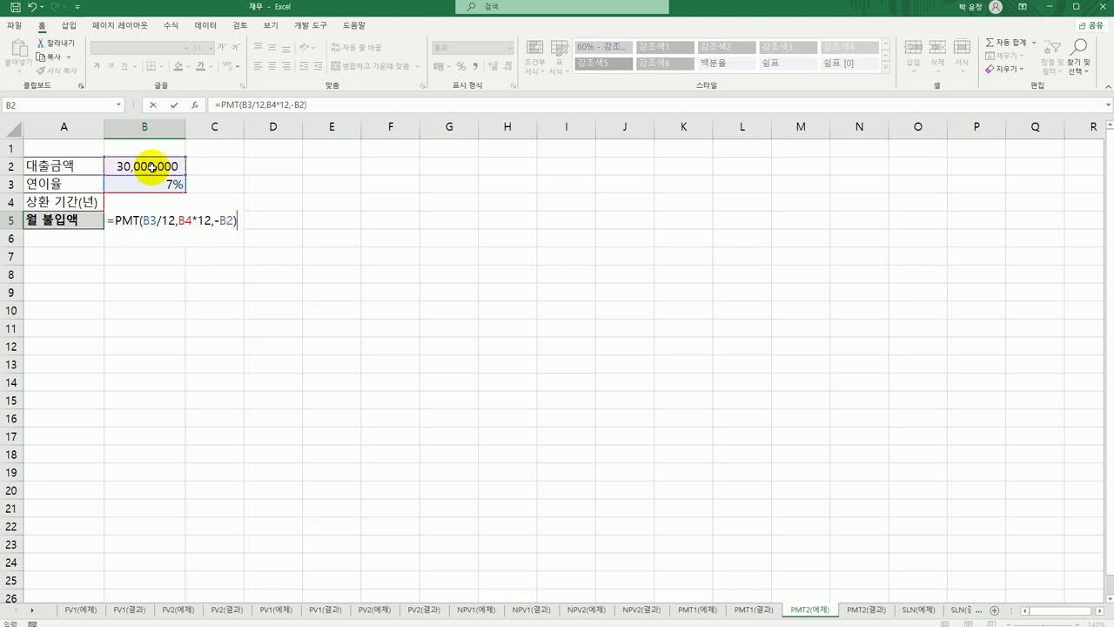
key("Return")
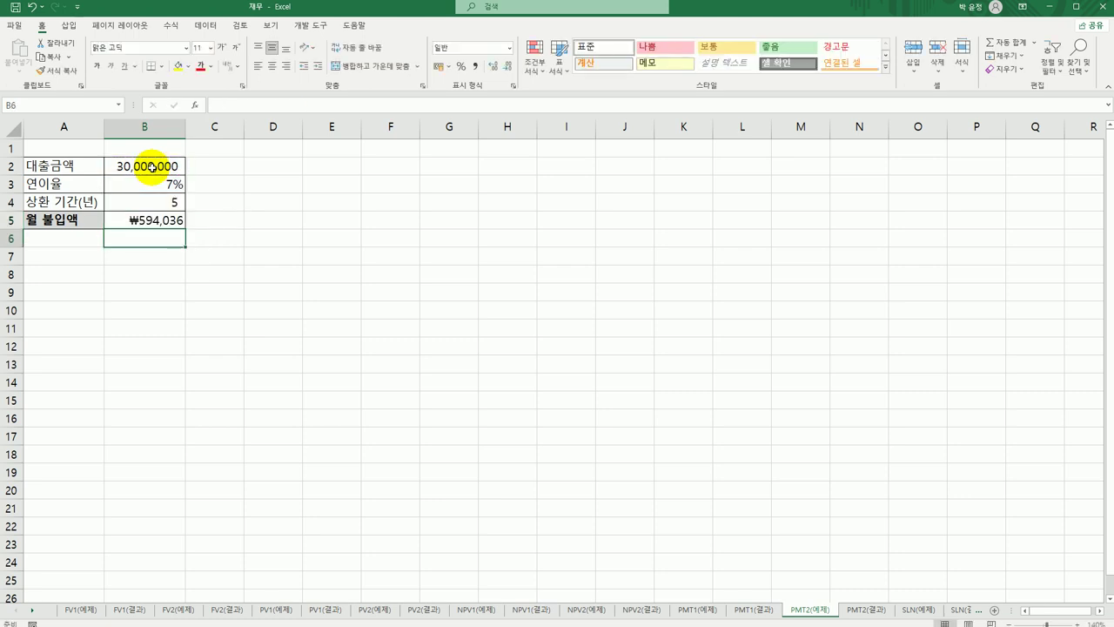
Step: Review the PMT formula in B5, compare it with the PMT2(결과) sheet and open the SLN(예제) sheet
key("Up")
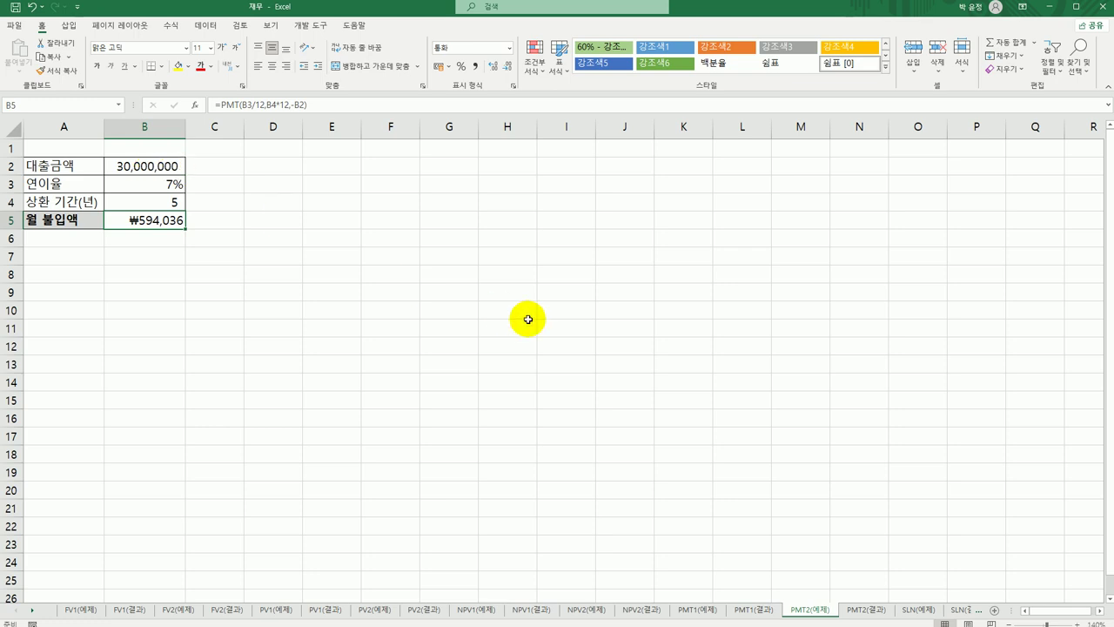
left_click(862, 611)
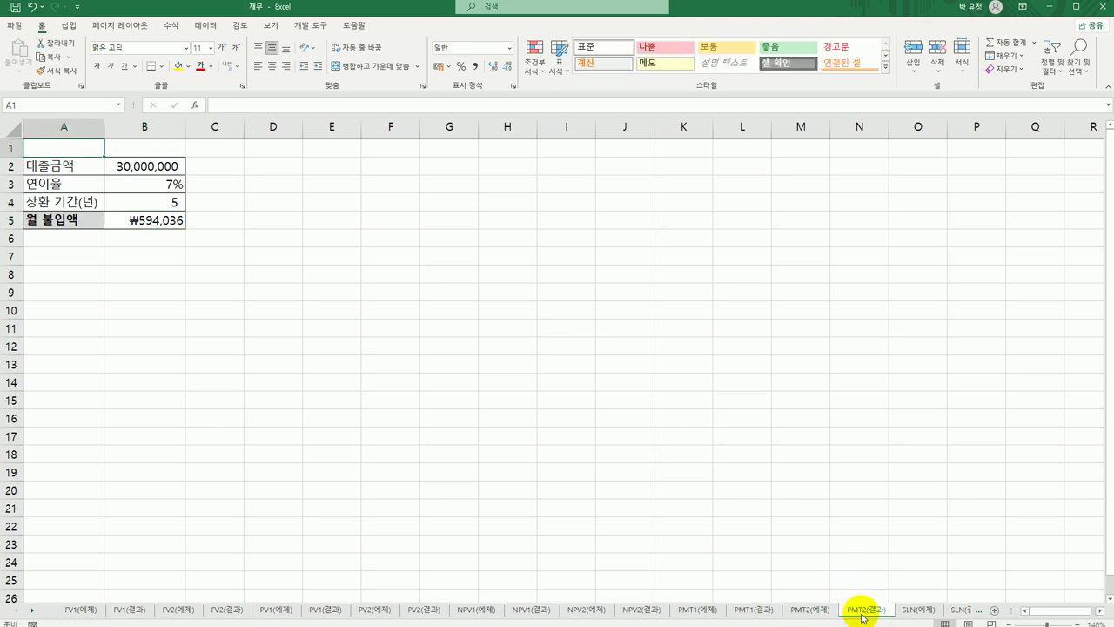
left_click(907, 612)
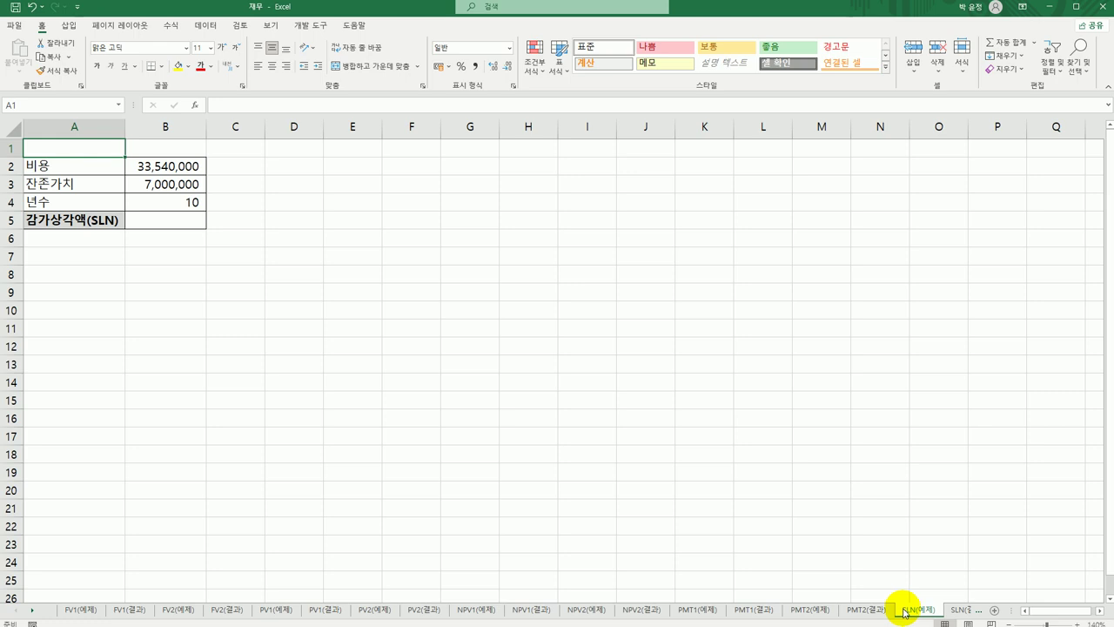
Step: Review the 감가상각액(SLN), 년수 and 잔존가치 cells on the SLN(예제) sheet
left_click(198, 230)
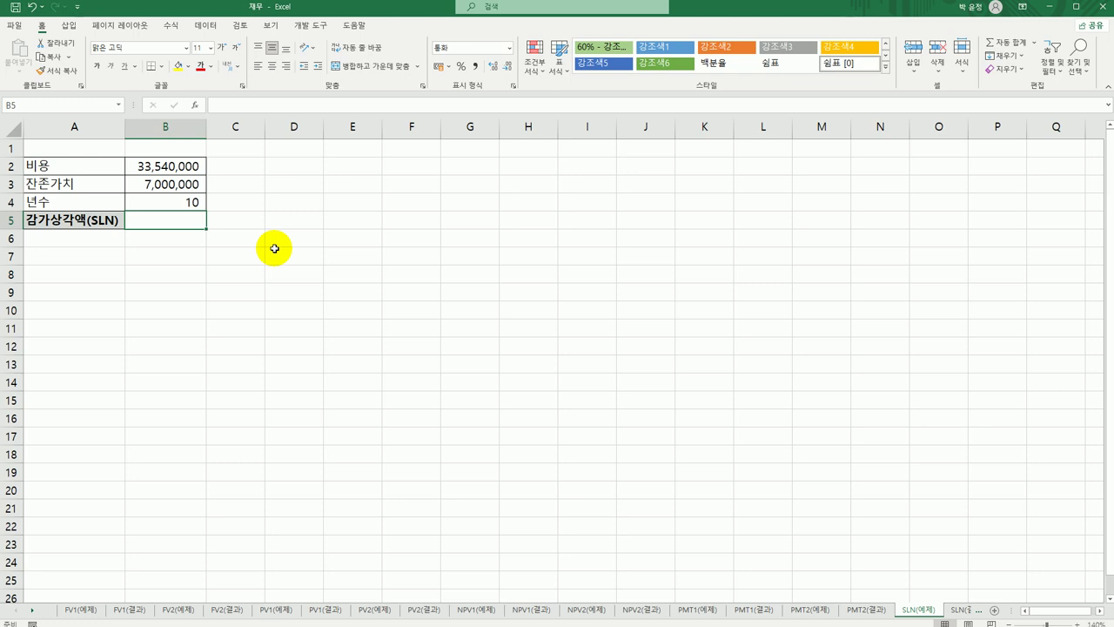
left_click(192, 205)
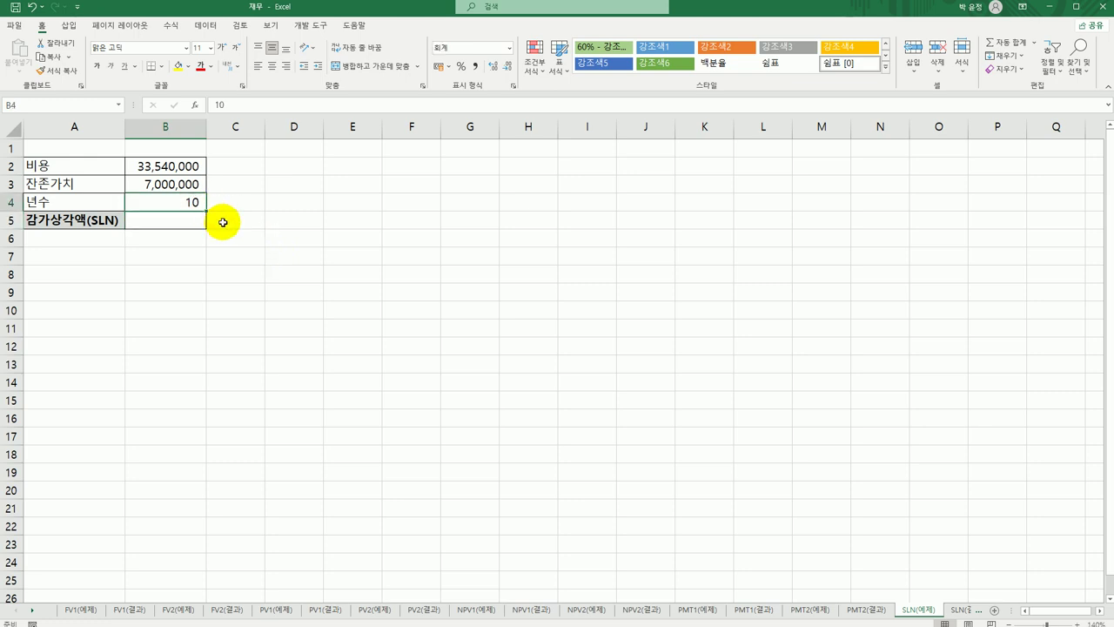
left_click(198, 180)
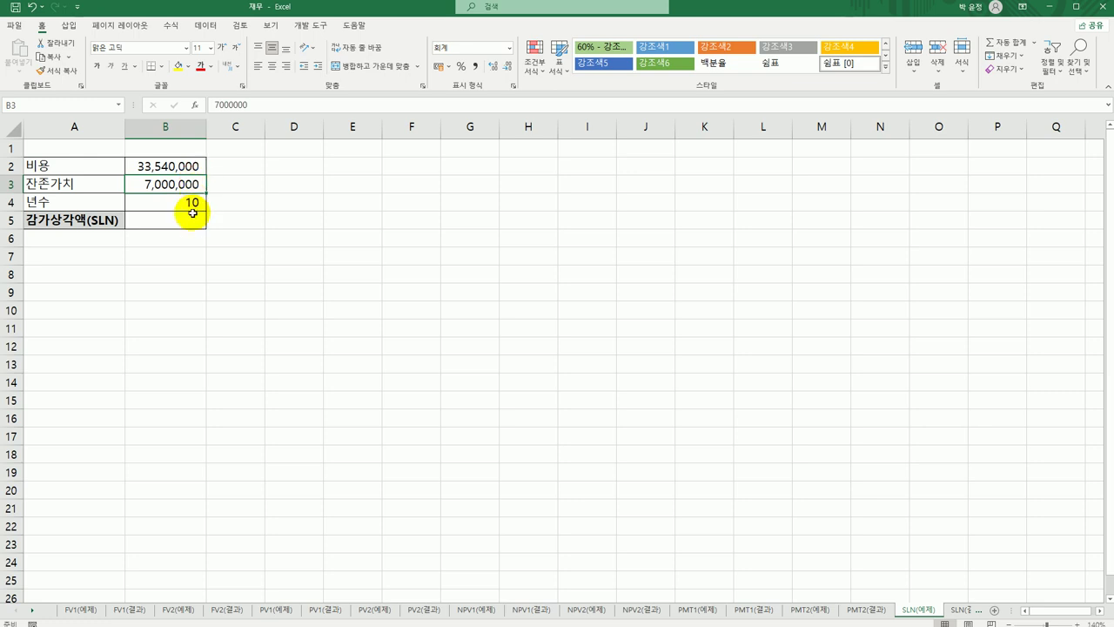
Step: Calculate straight-line depreciation in 감가상각액(SLN) cell B5 with SLN, using B2 as cost, B3 as salvage value and B4 as life
left_click(191, 218)
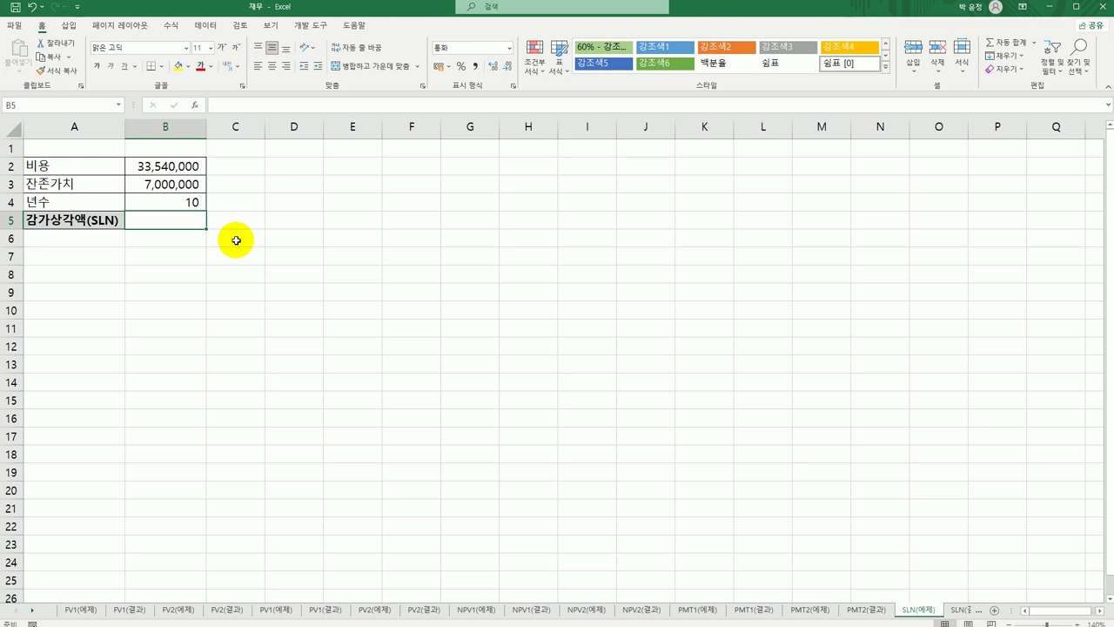
type("=")
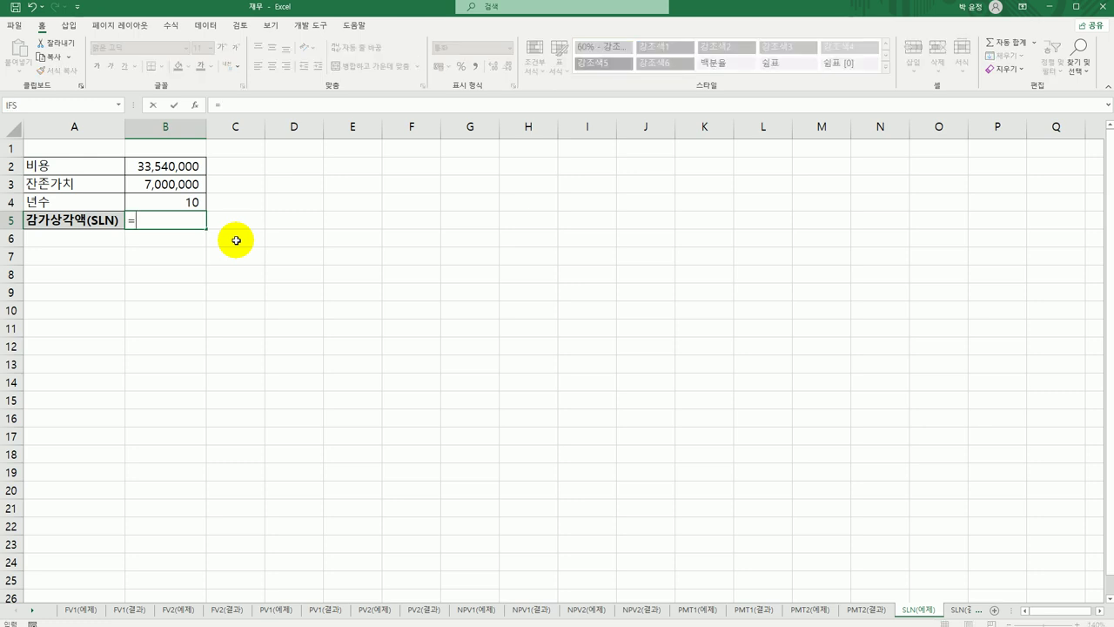
type("SLN")
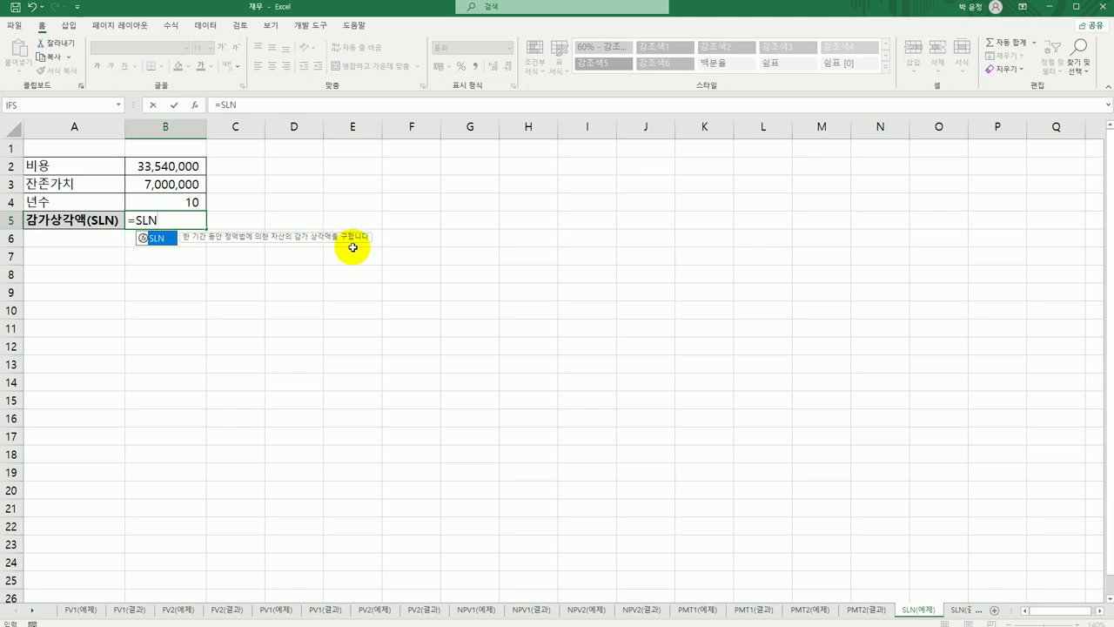
type("(")
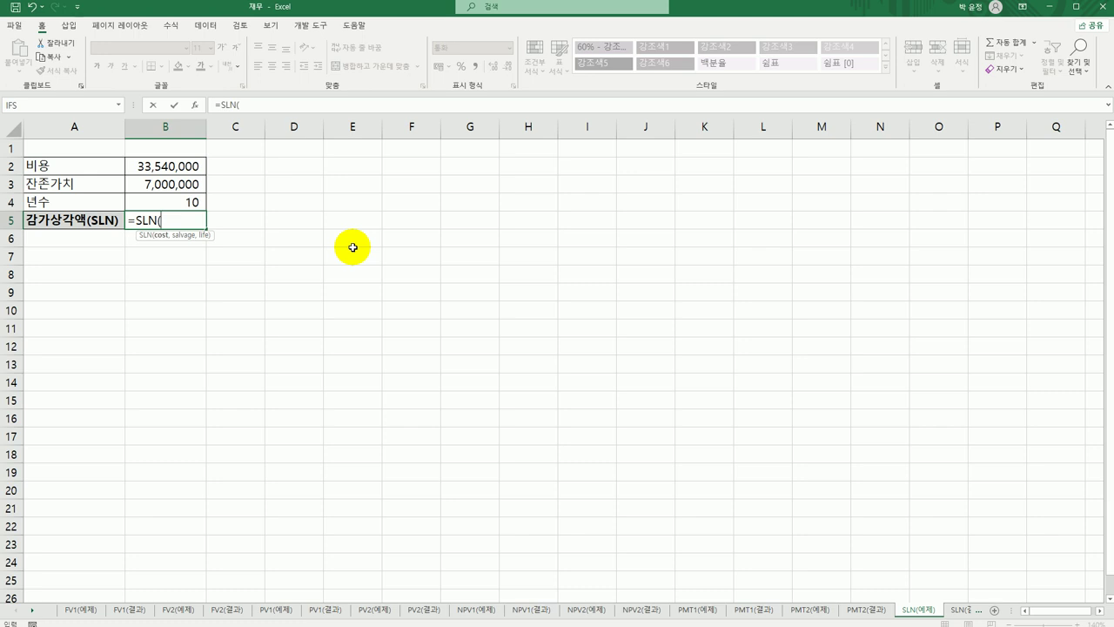
left_click(167, 169)
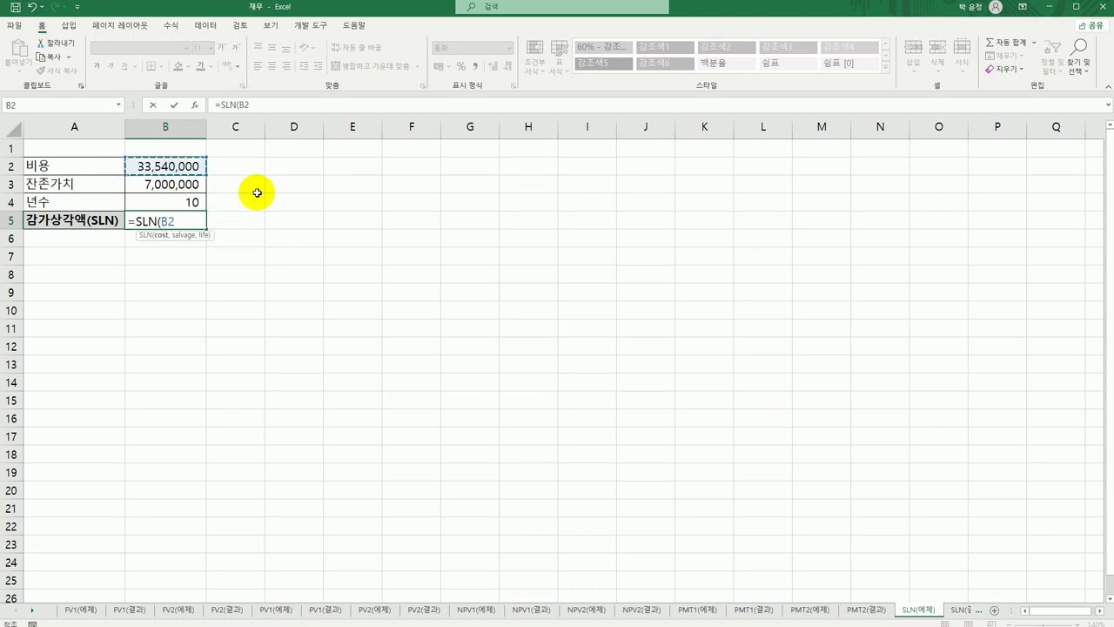
type(",")
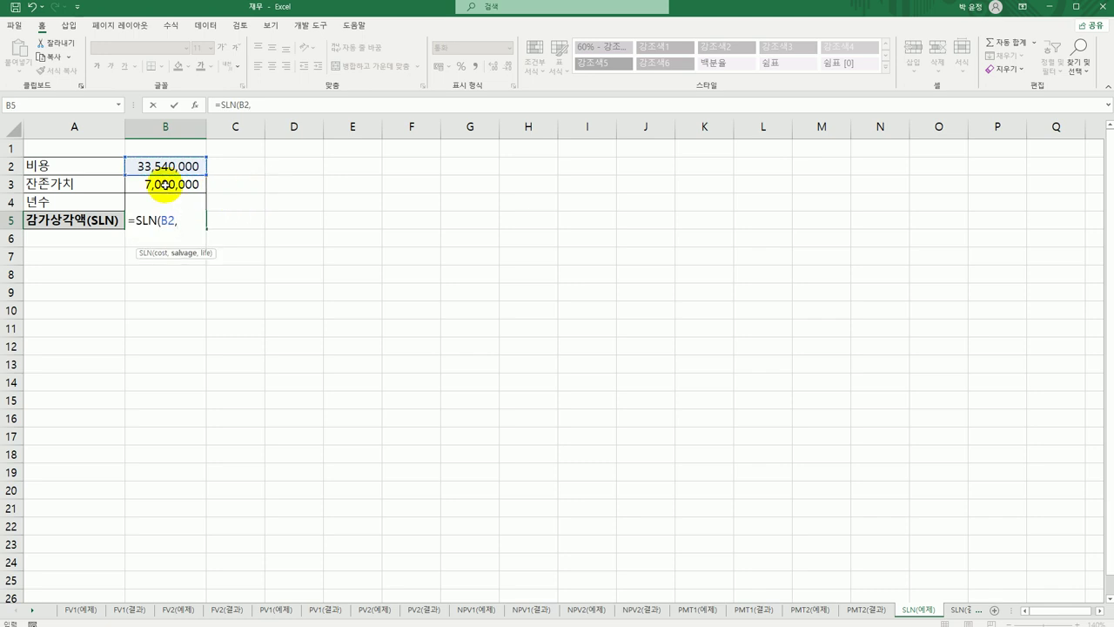
left_click(192, 185)
type(",")
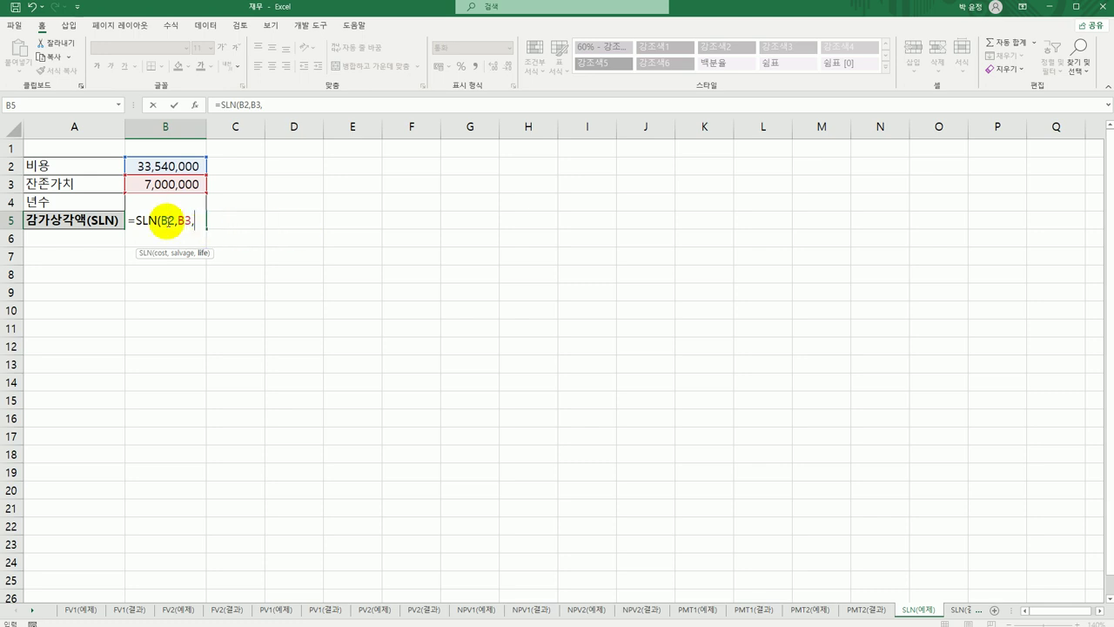
left_click(113, 199)
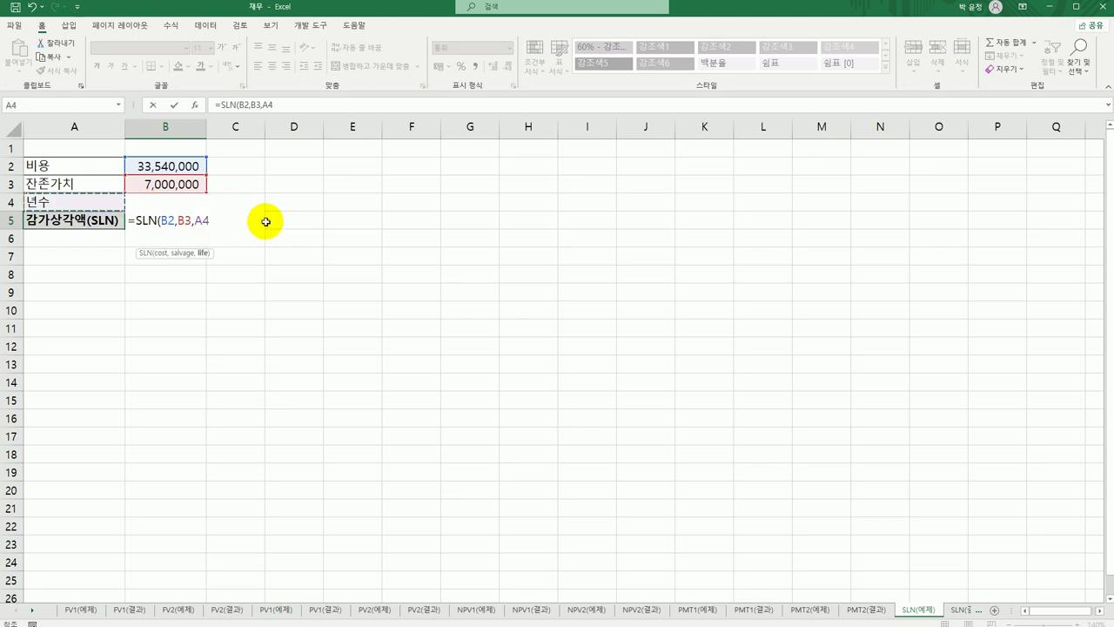
key("Right")
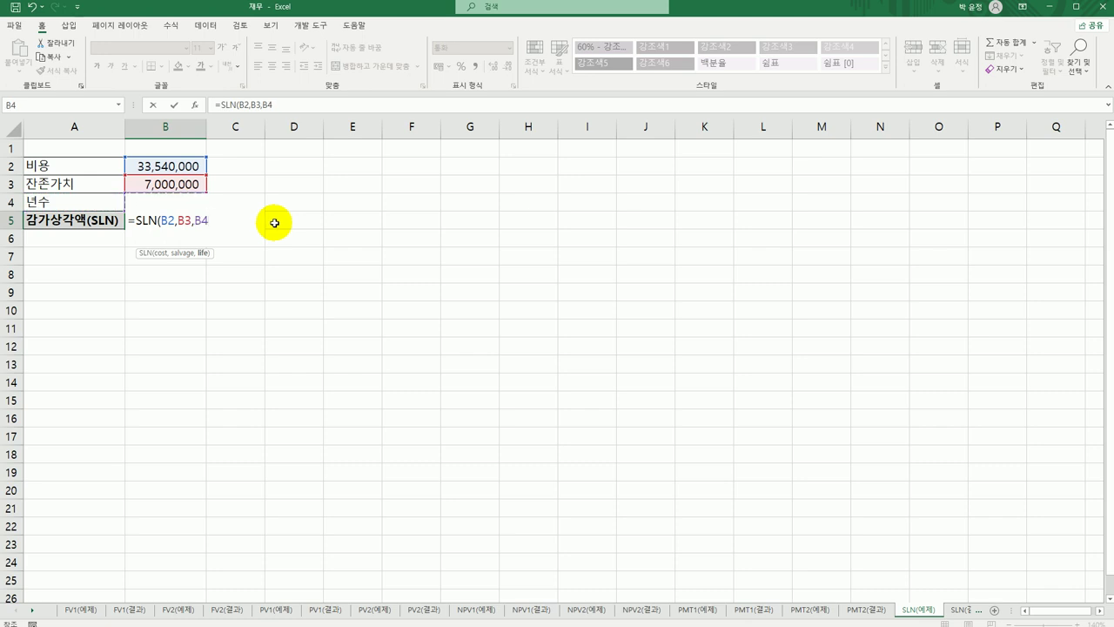
type(")")
key("Return")
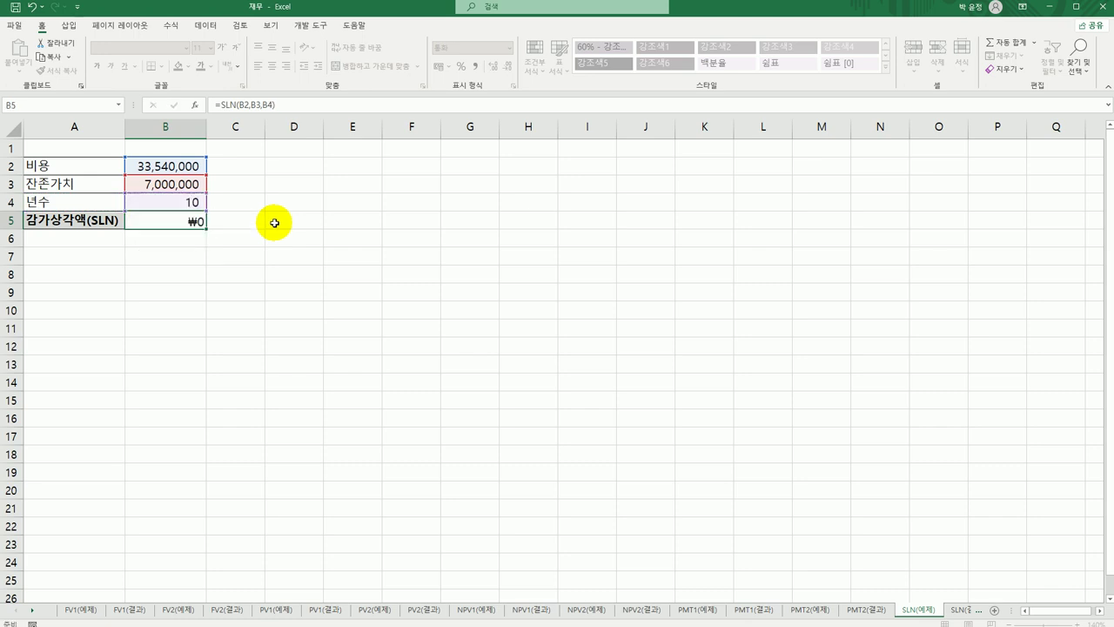
Step: Review the SLN formula in B5, compare it with the SLN(결과) sheet and open the SYD(예제) sheet
left_click(201, 221)
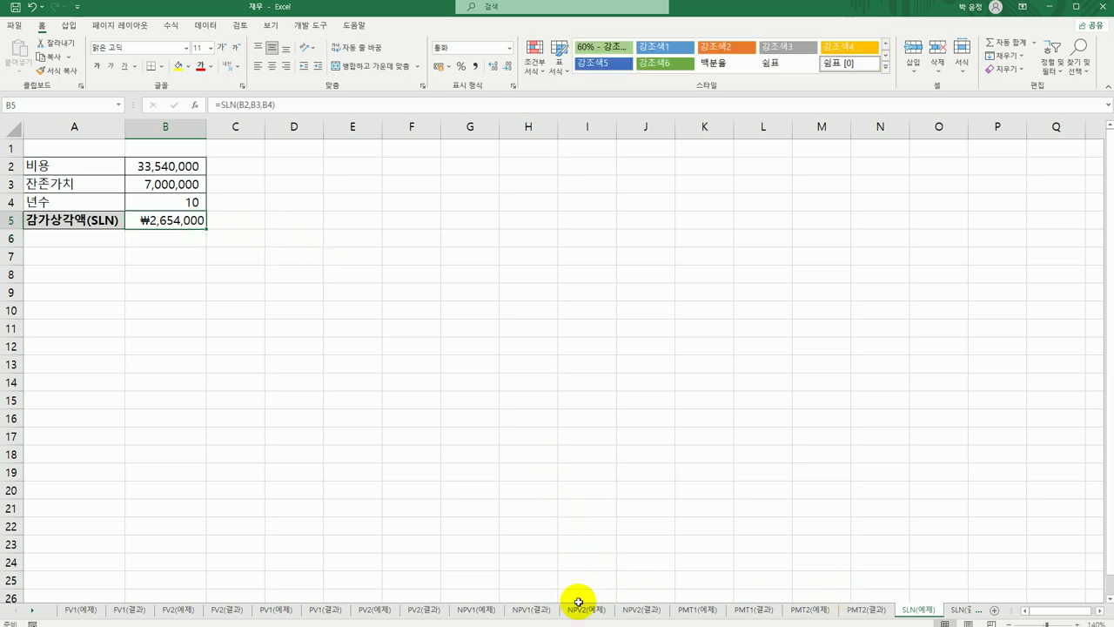
left_click(33, 610)
left_click(32, 609)
left_click(32, 610)
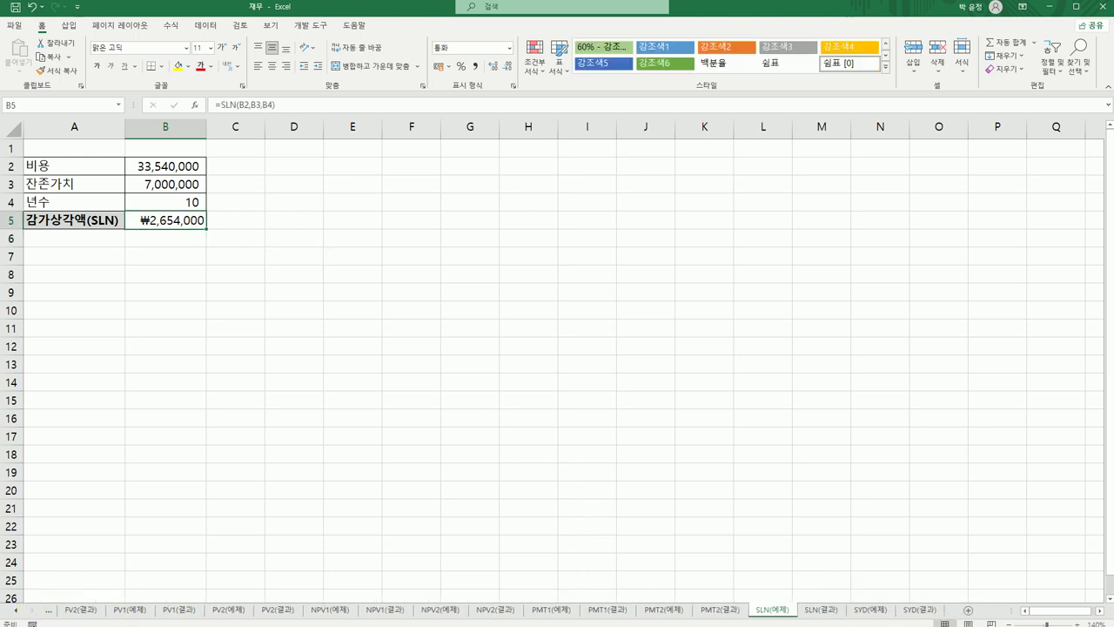
left_click(820, 611)
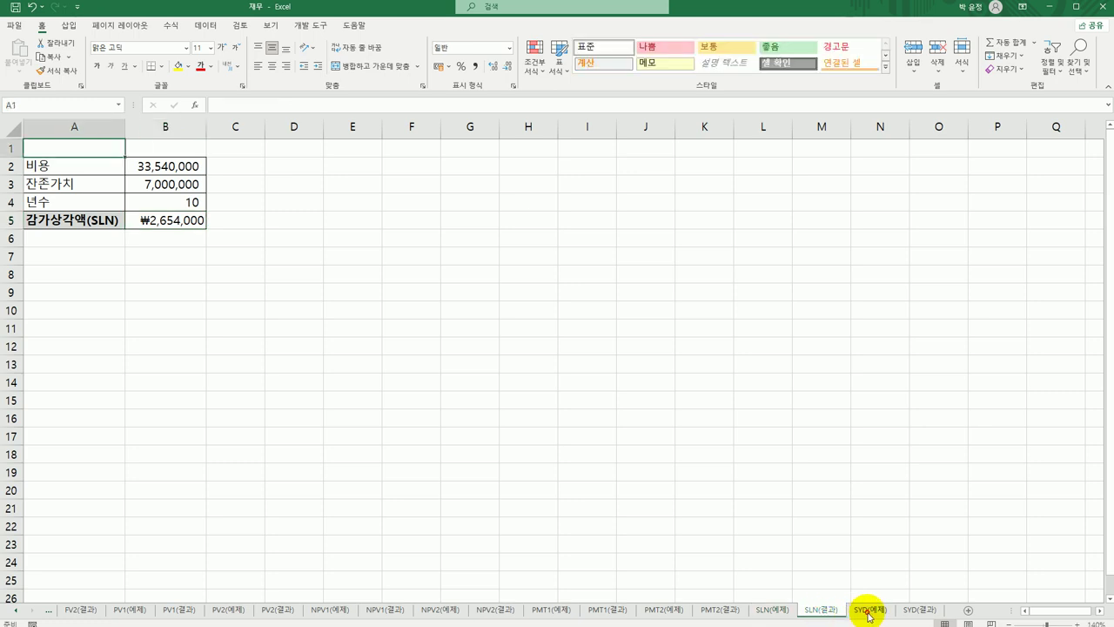
left_click(867, 613)
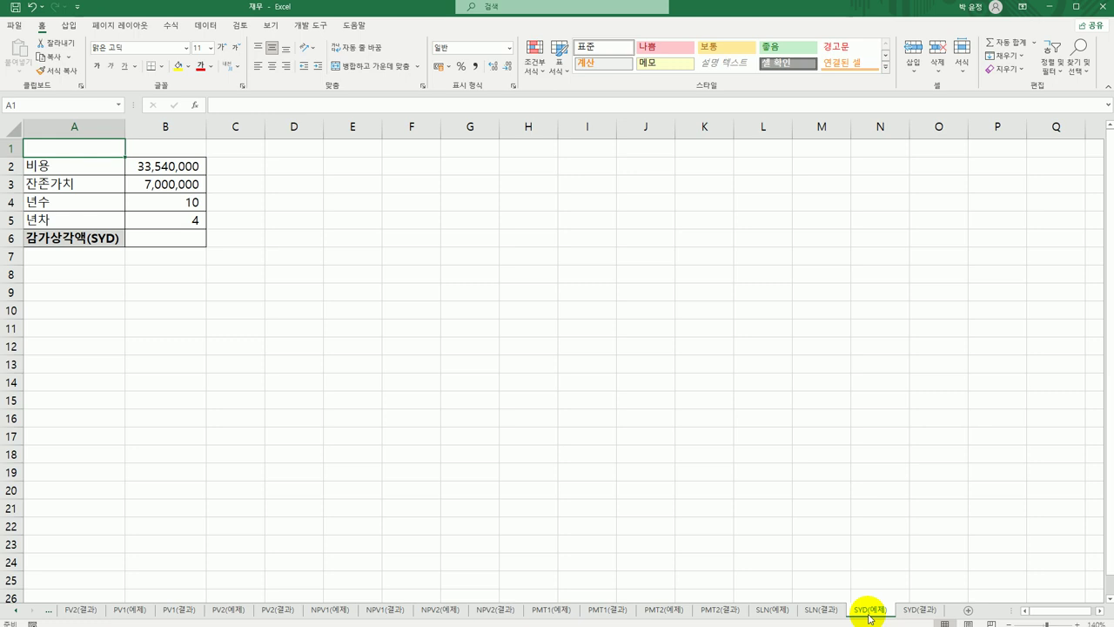
Step: Calculate 감가상각액(SYD) in B6 with SYD, using cost B2, salvage B3, life B4 and per B5, and compare it with the SYD(결과) sheet
left_click(188, 242)
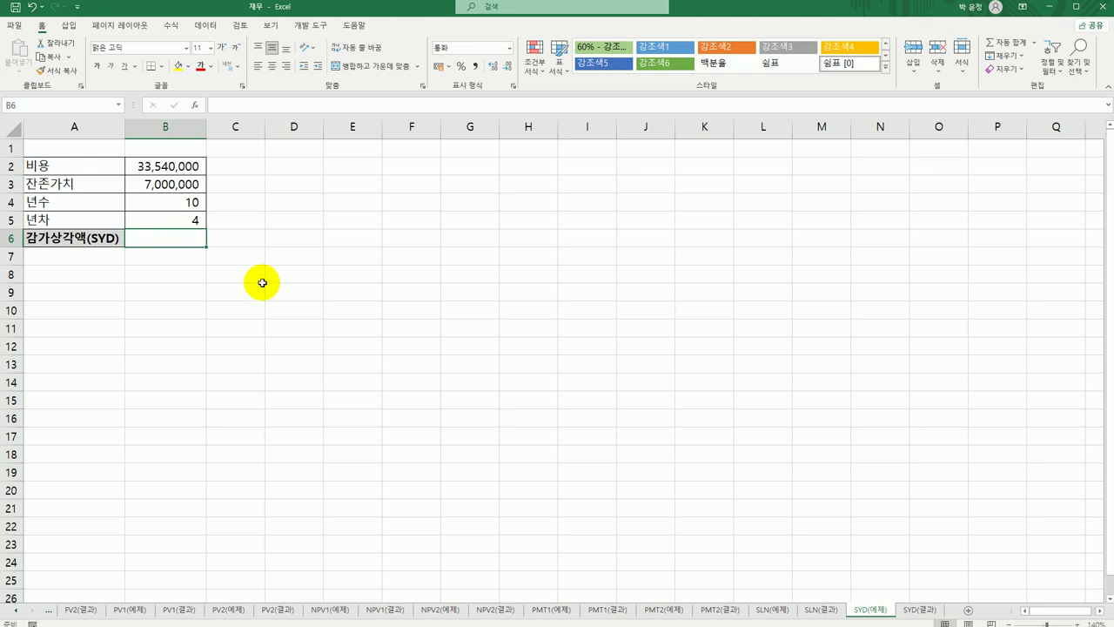
type("=")
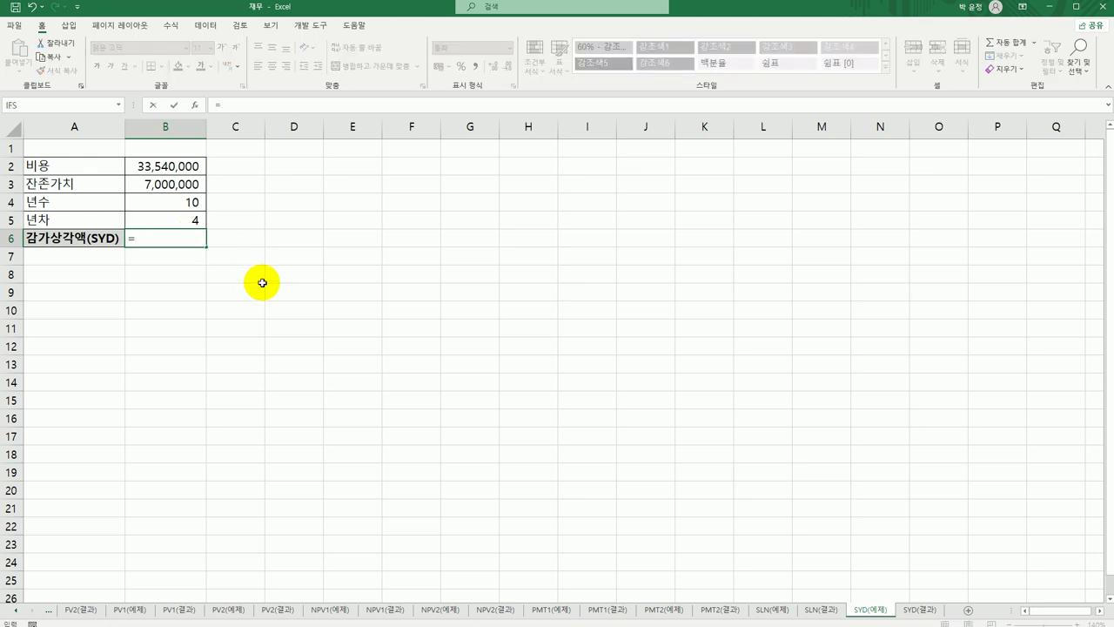
type("SYD")
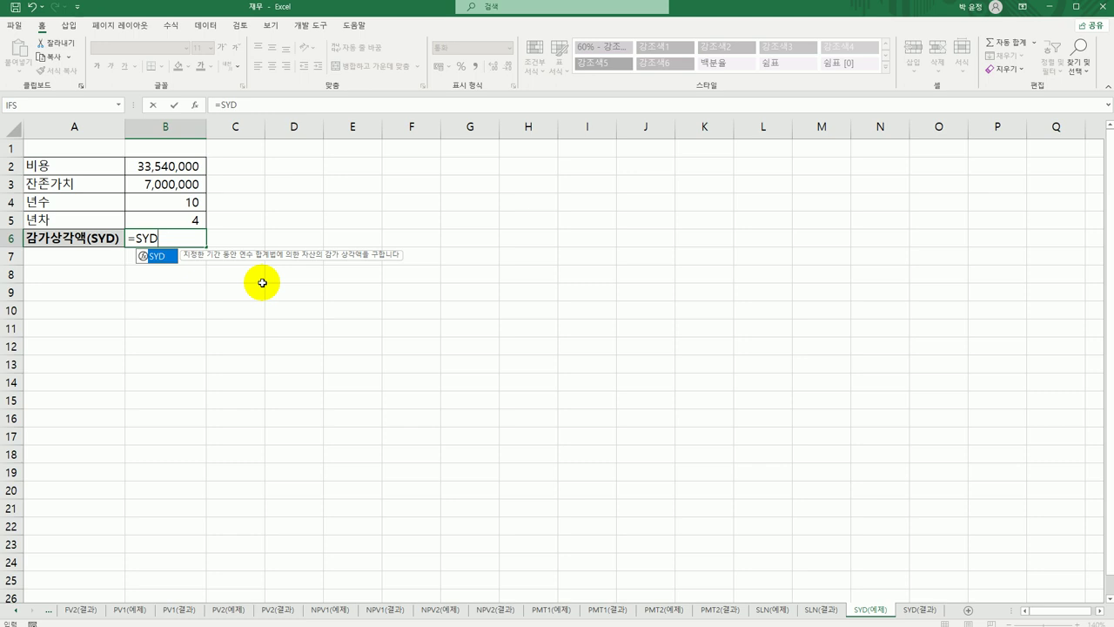
double_click(158, 258)
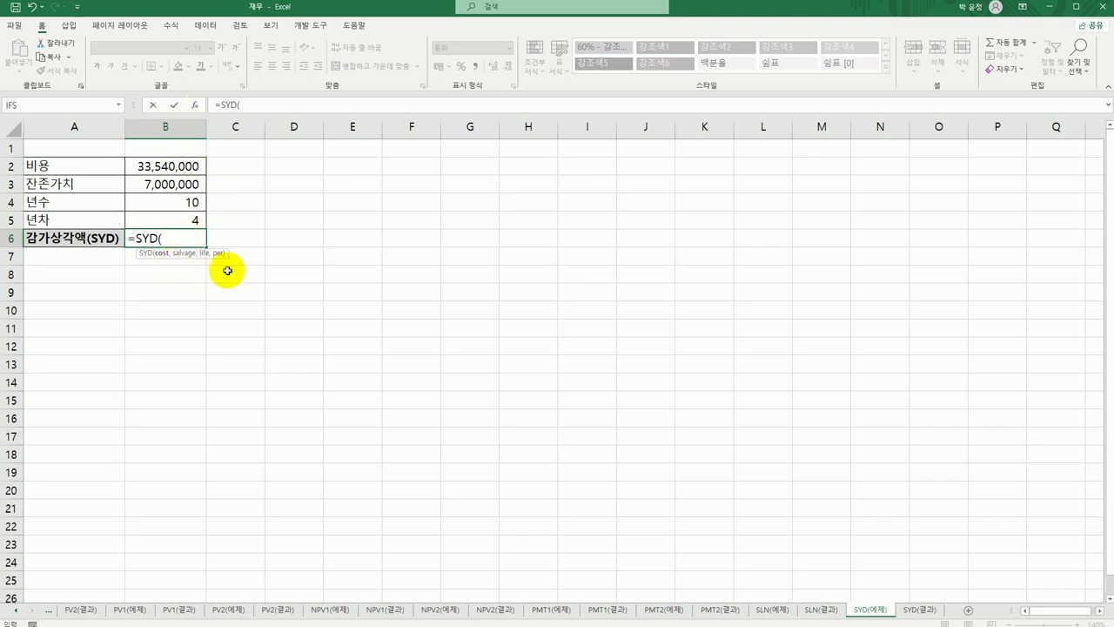
left_click(194, 105)
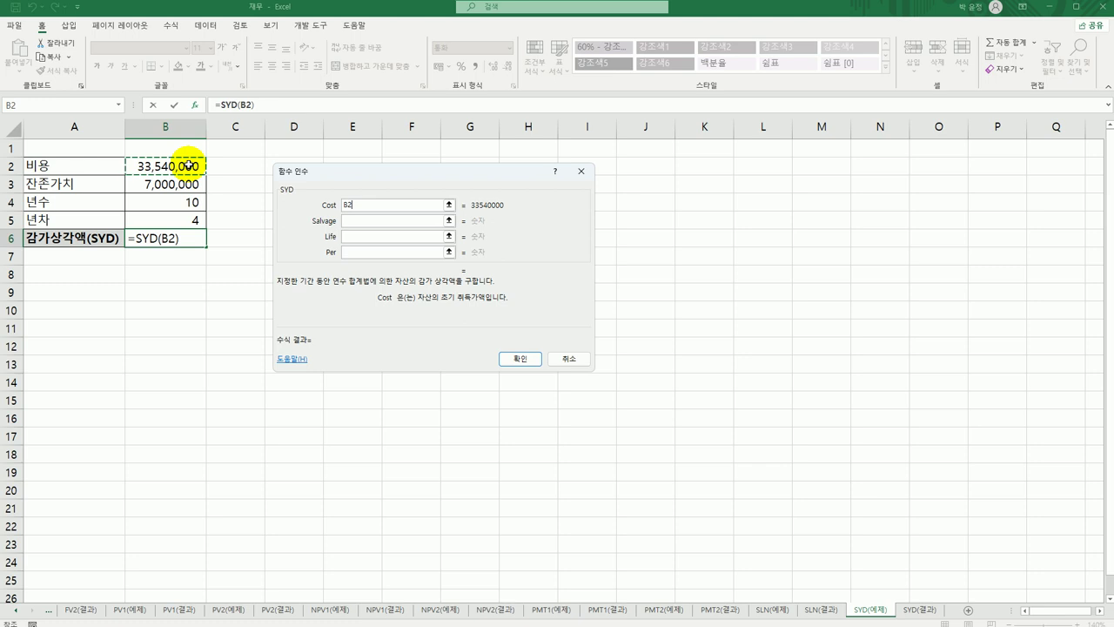
left_click(365, 221)
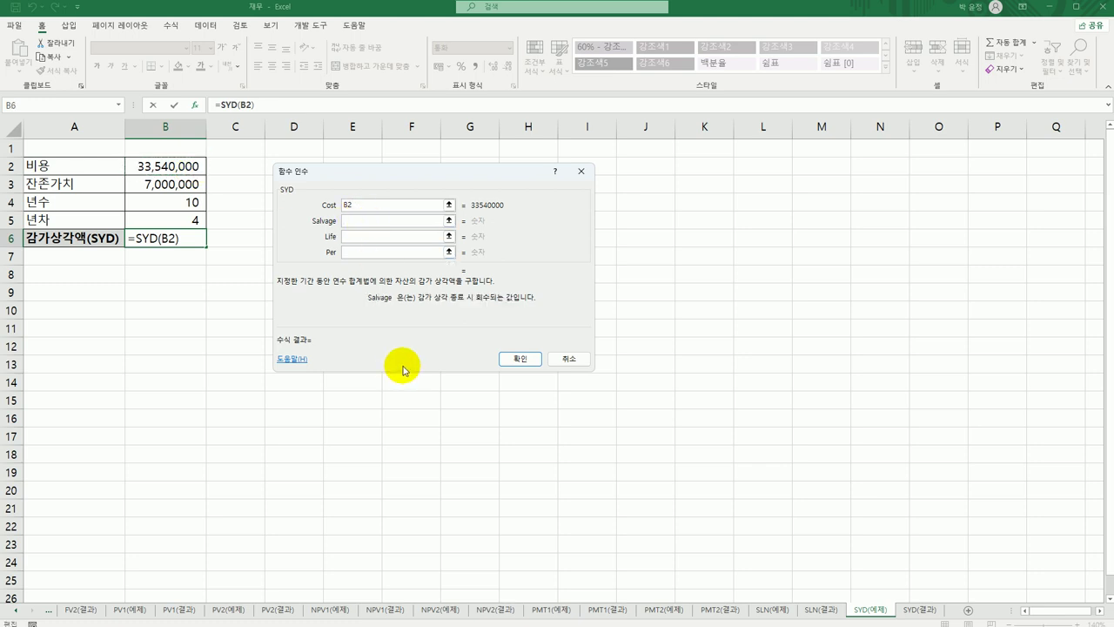
left_click(165, 183)
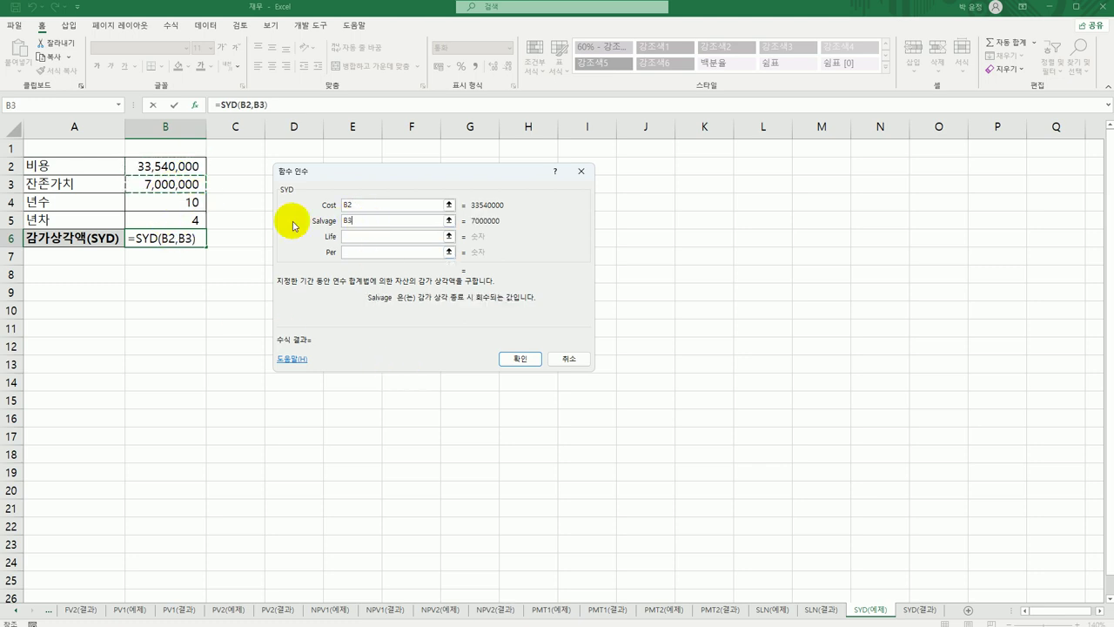
left_click(365, 235)
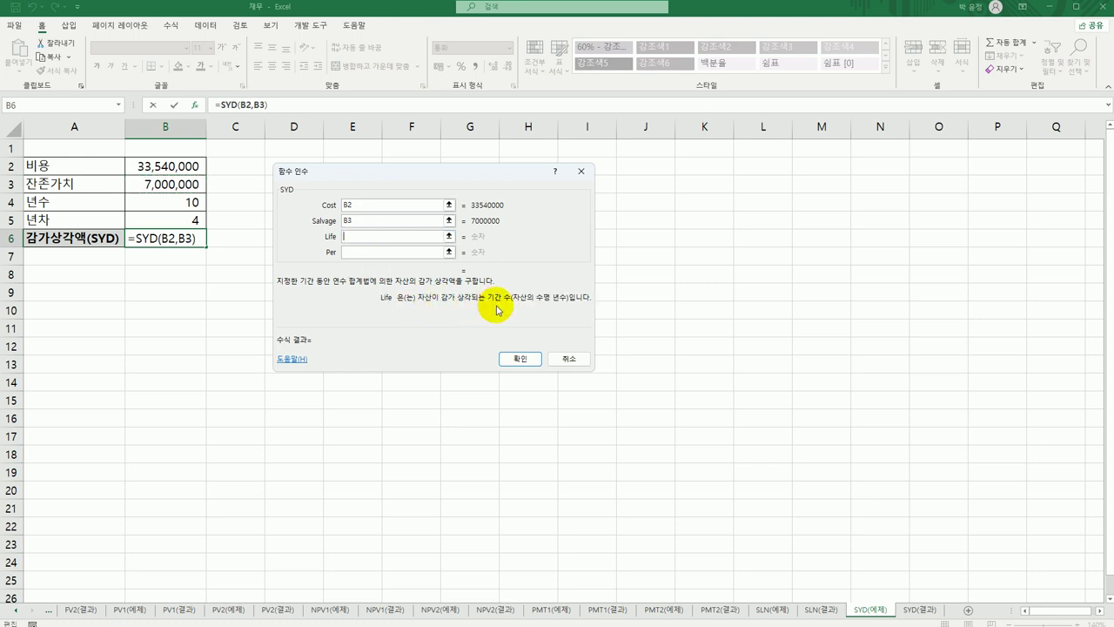
left_click(189, 203)
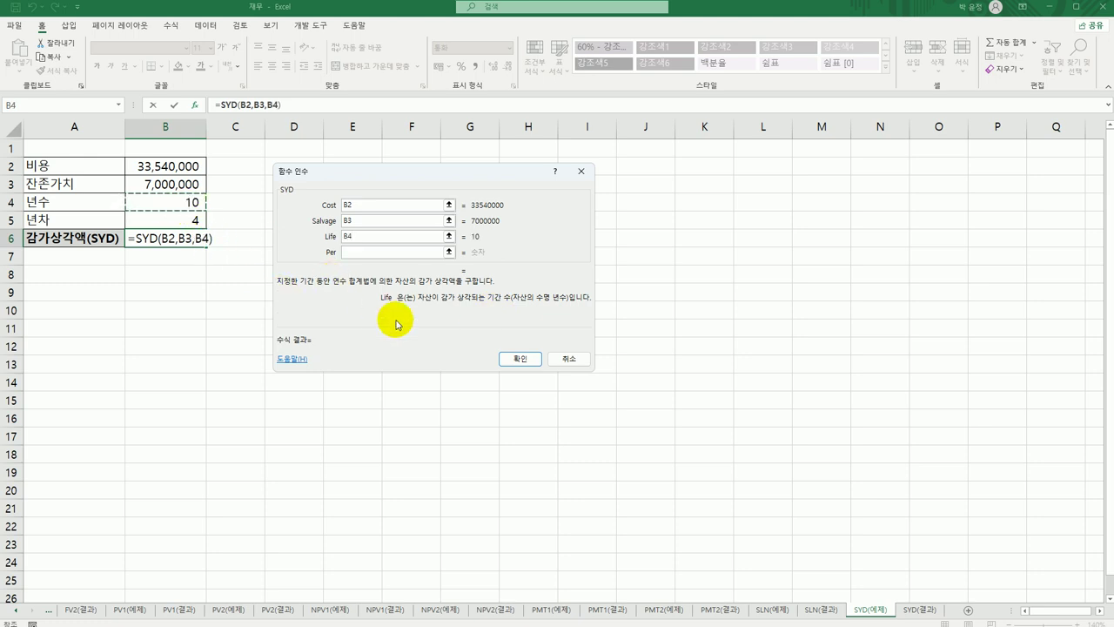
left_click(360, 252)
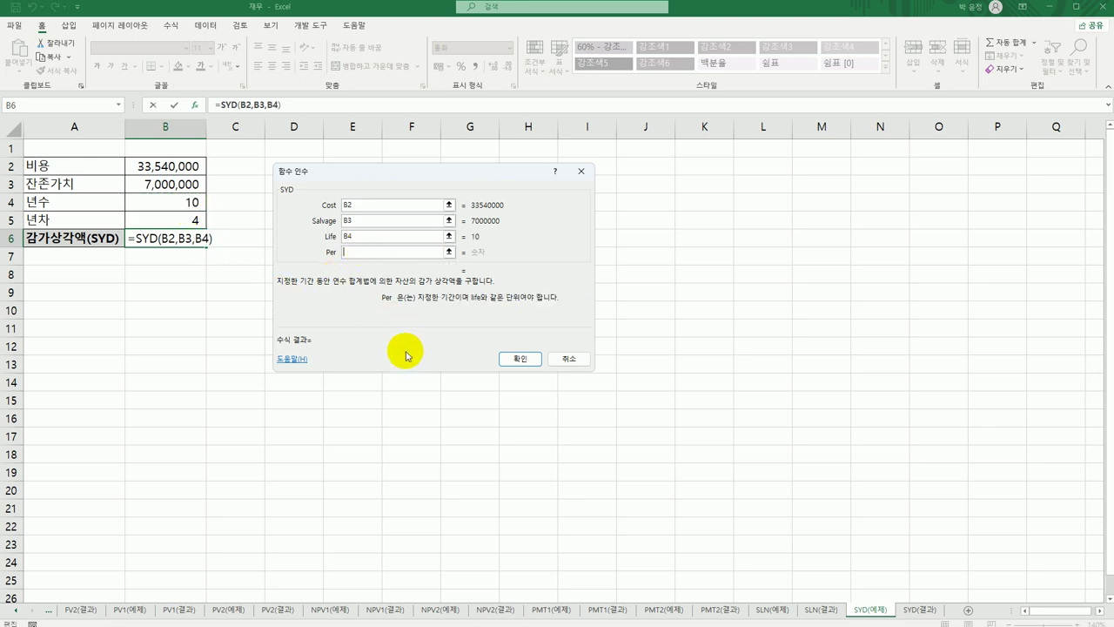
left_click(184, 222)
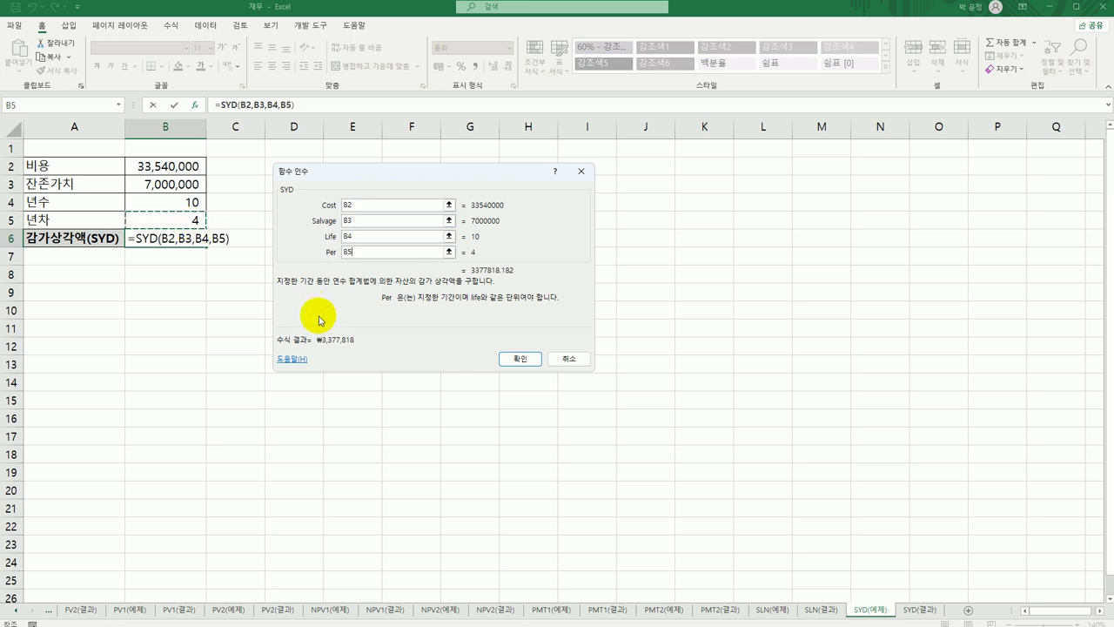
left_click(522, 359)
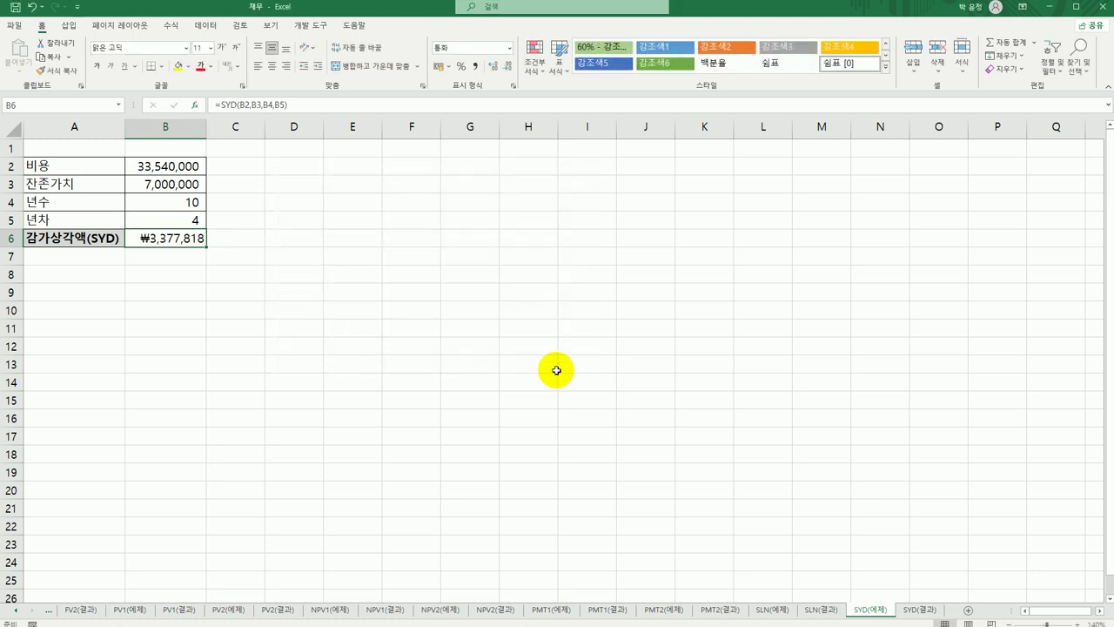
left_click(918, 610)
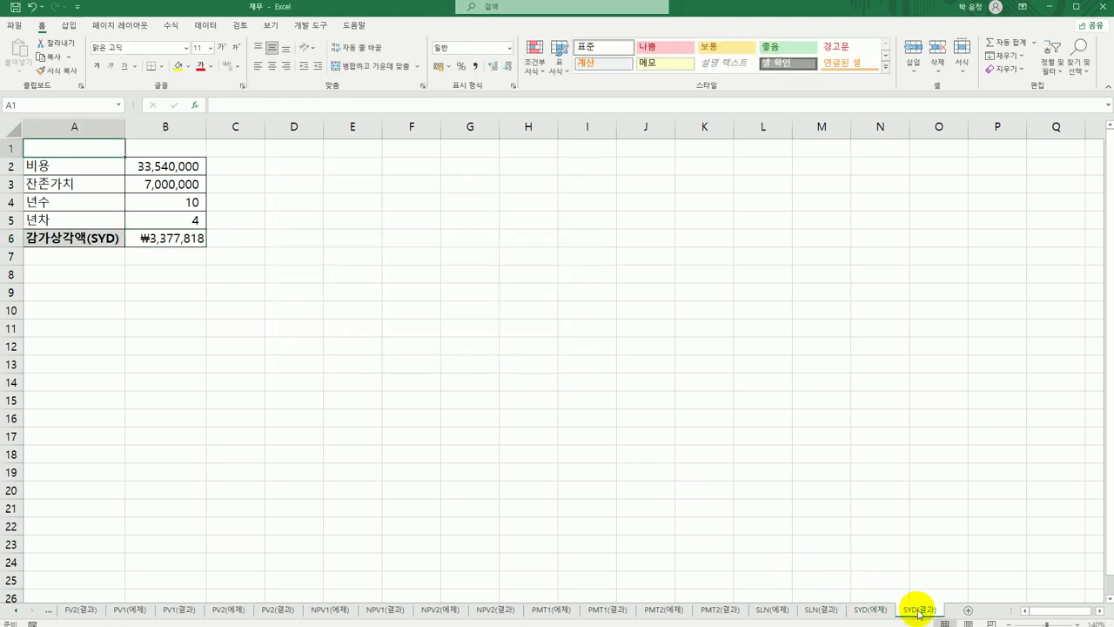